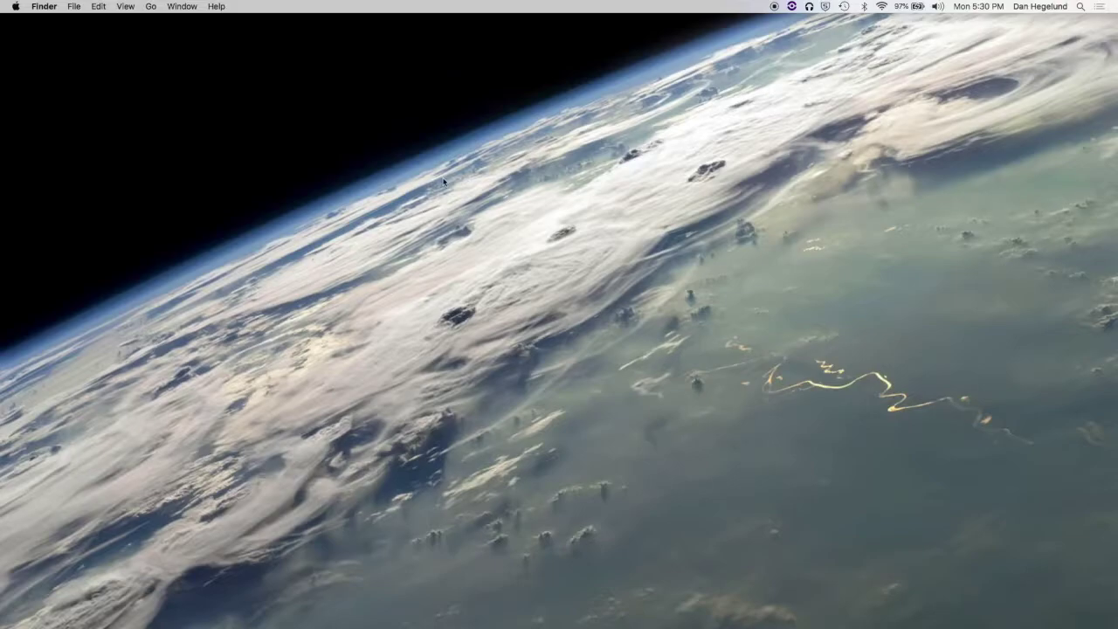
Open a new Finder window showing this Mac's top-level drives and locations.
drag(397, 169, 434, 189)
drag(309, 191, 364, 218)
mouse_move(395, 619)
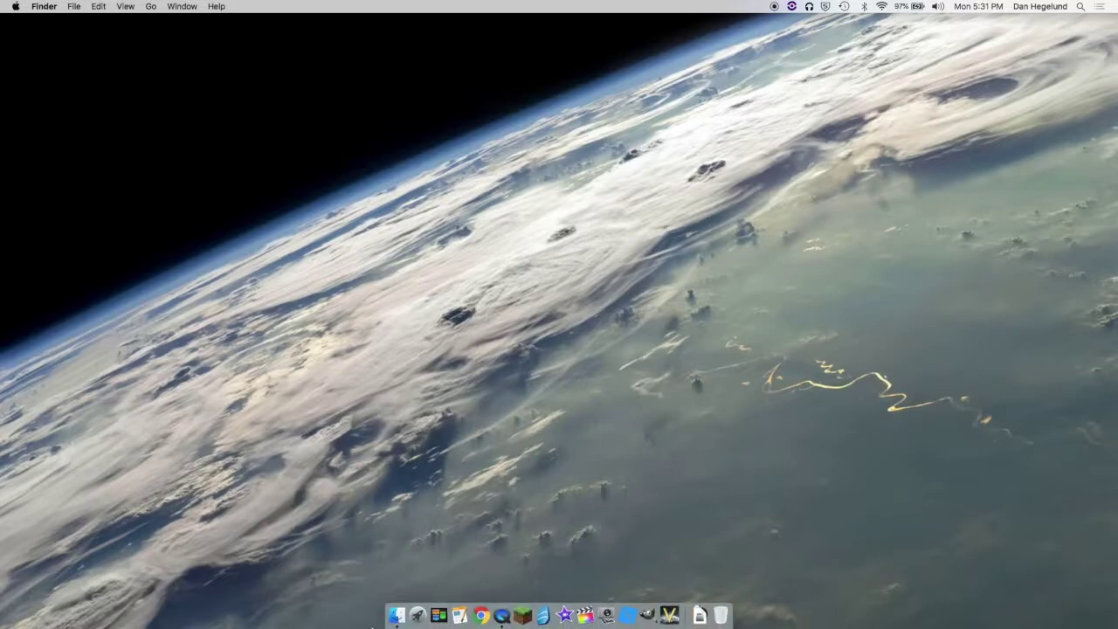
click(393, 607)
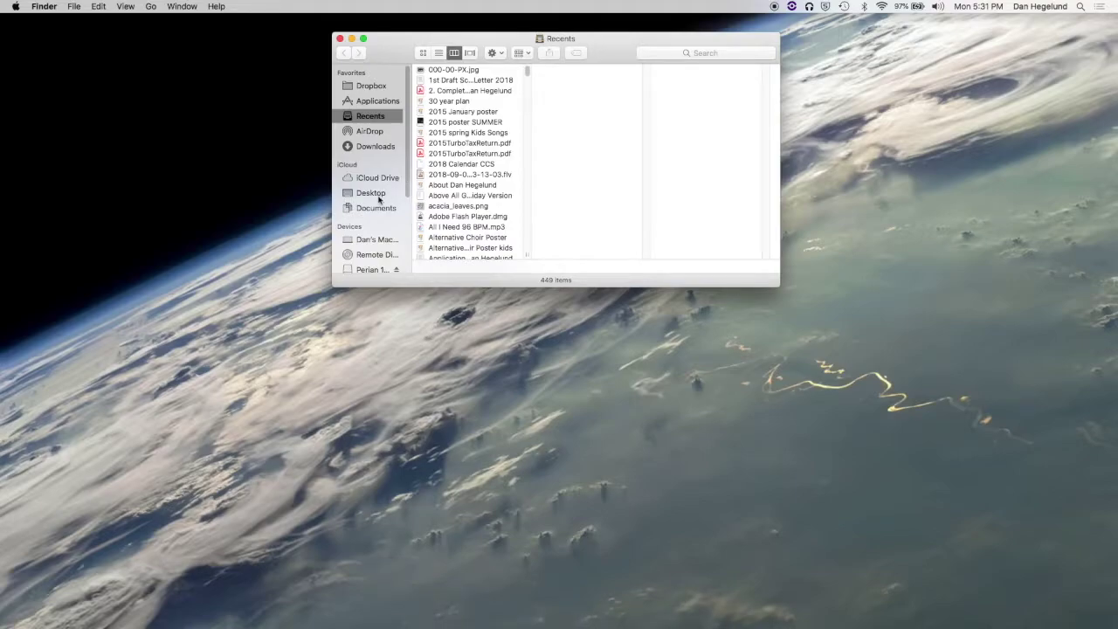
click(375, 194)
click(376, 253)
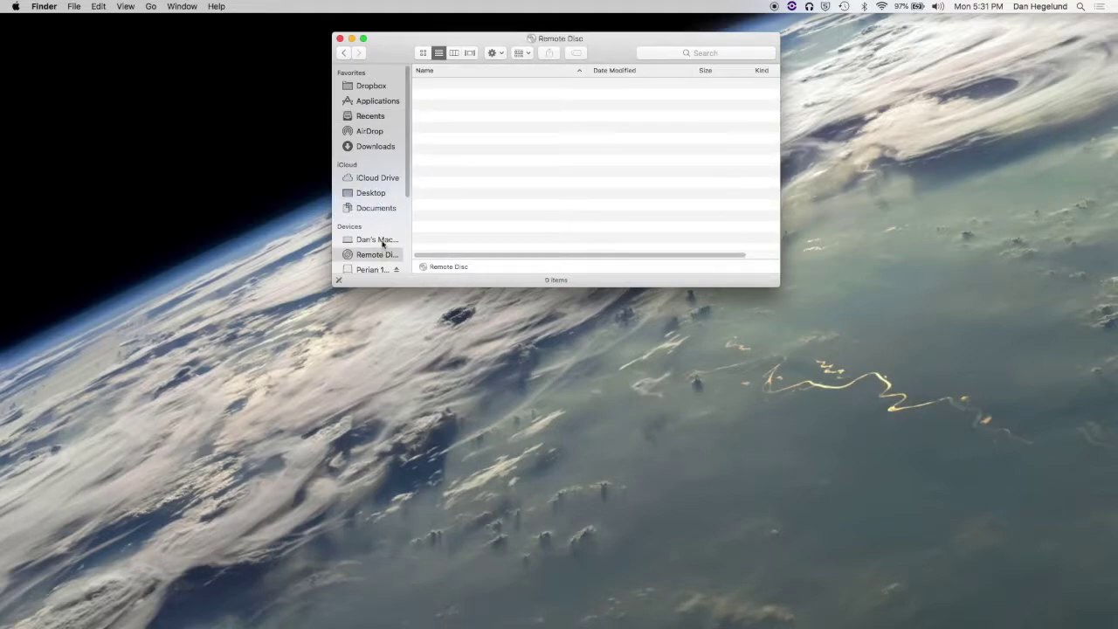
click(382, 241)
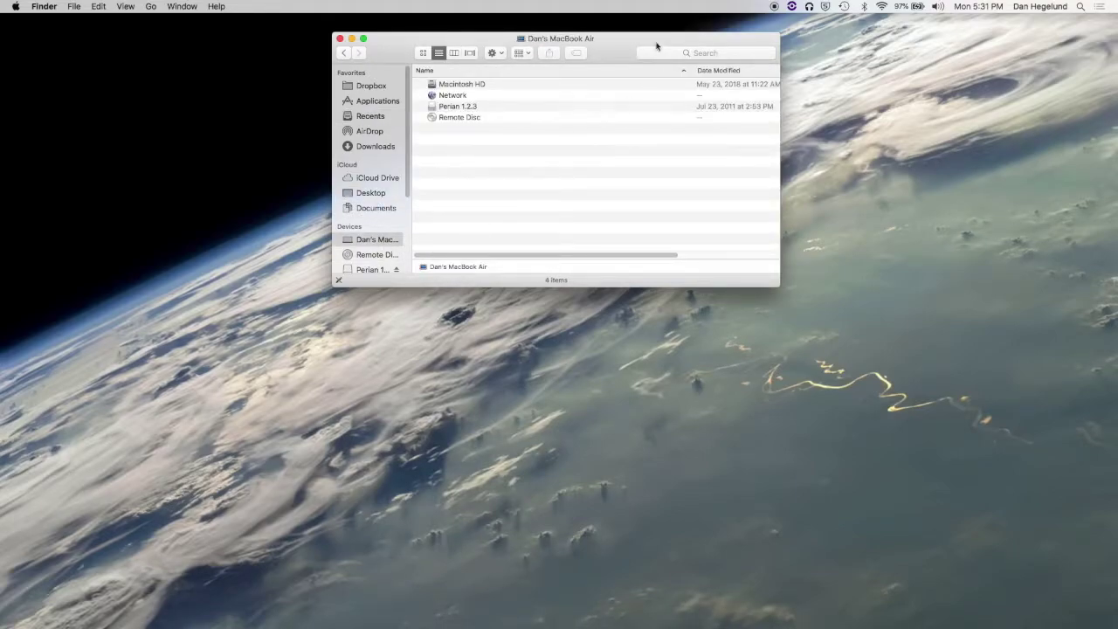
Open Macintosh HD, then Users, then the home folder listing its 18 items.
drag(602, 58, 589, 68)
click(451, 96)
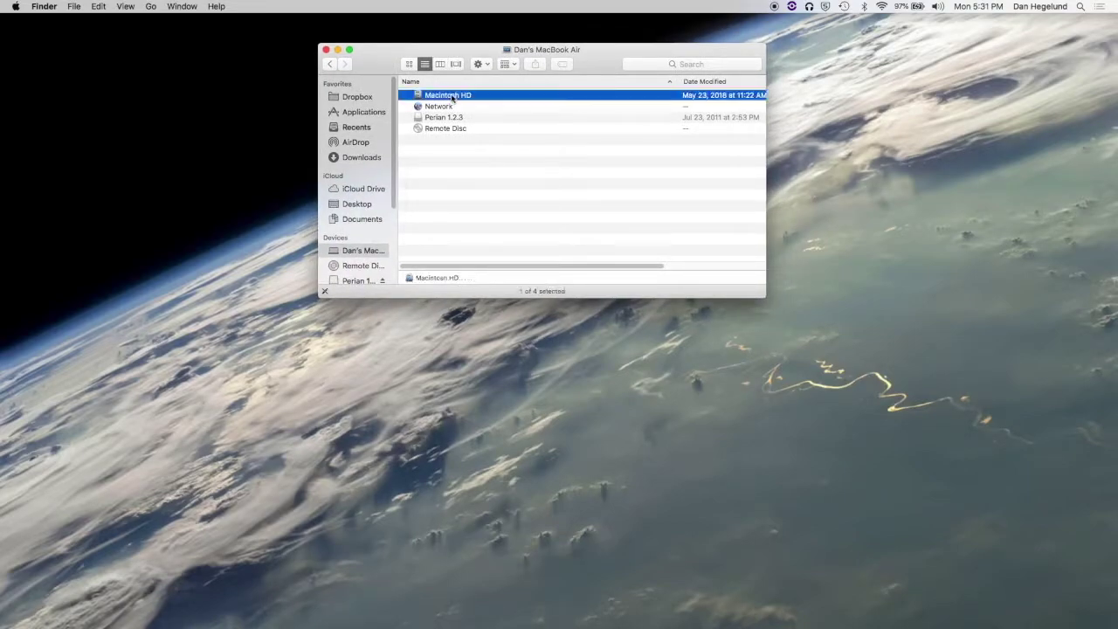
double_click(452, 96)
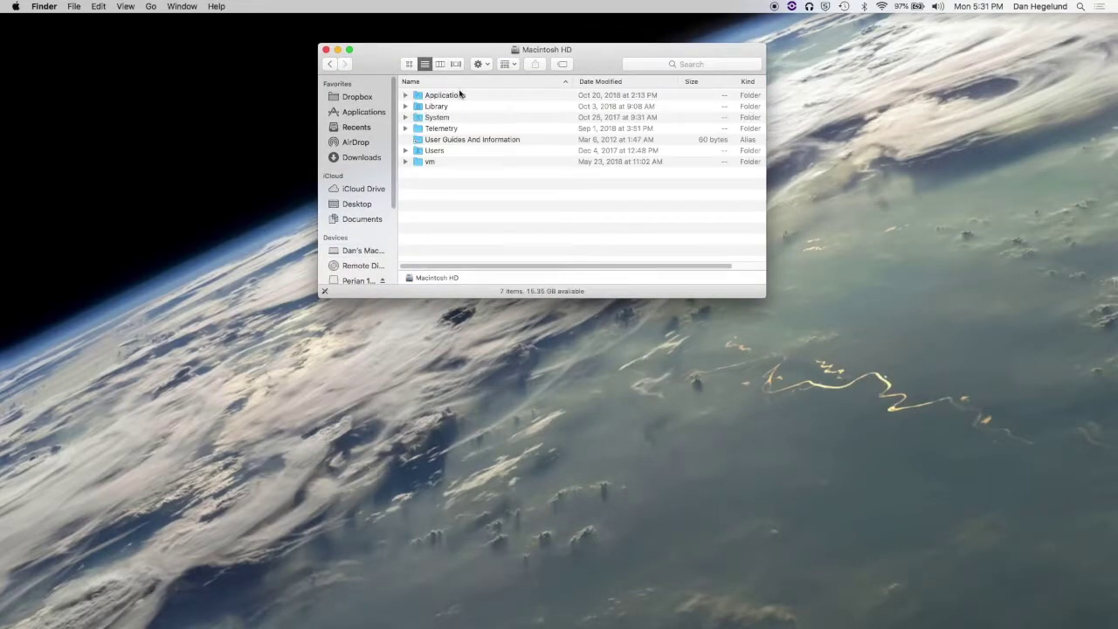
double_click(434, 152)
click(450, 97)
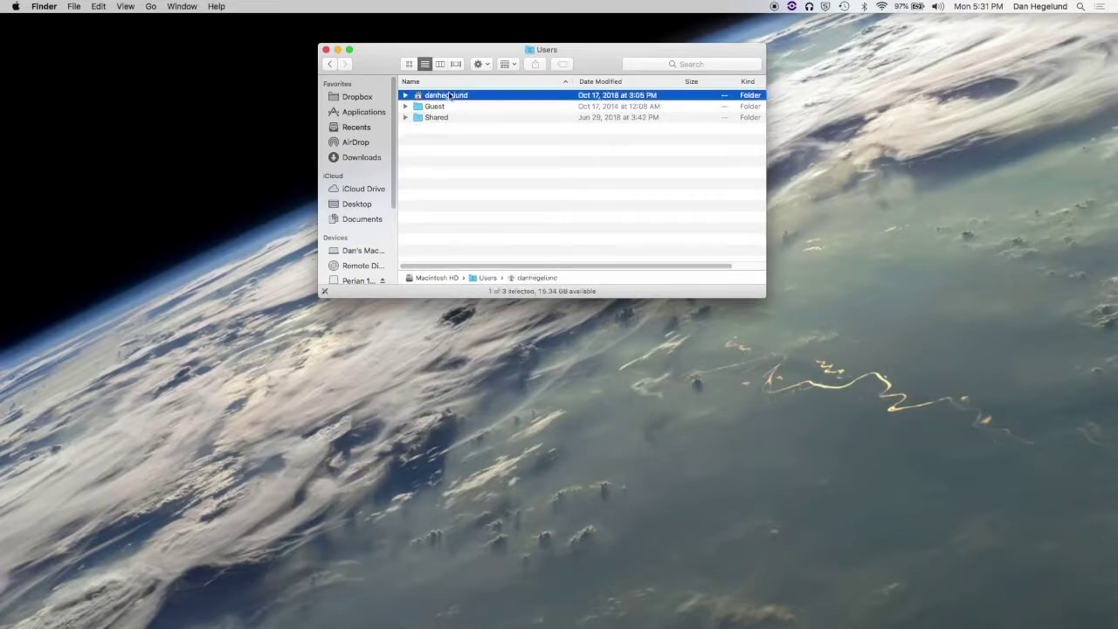
double_click(453, 95)
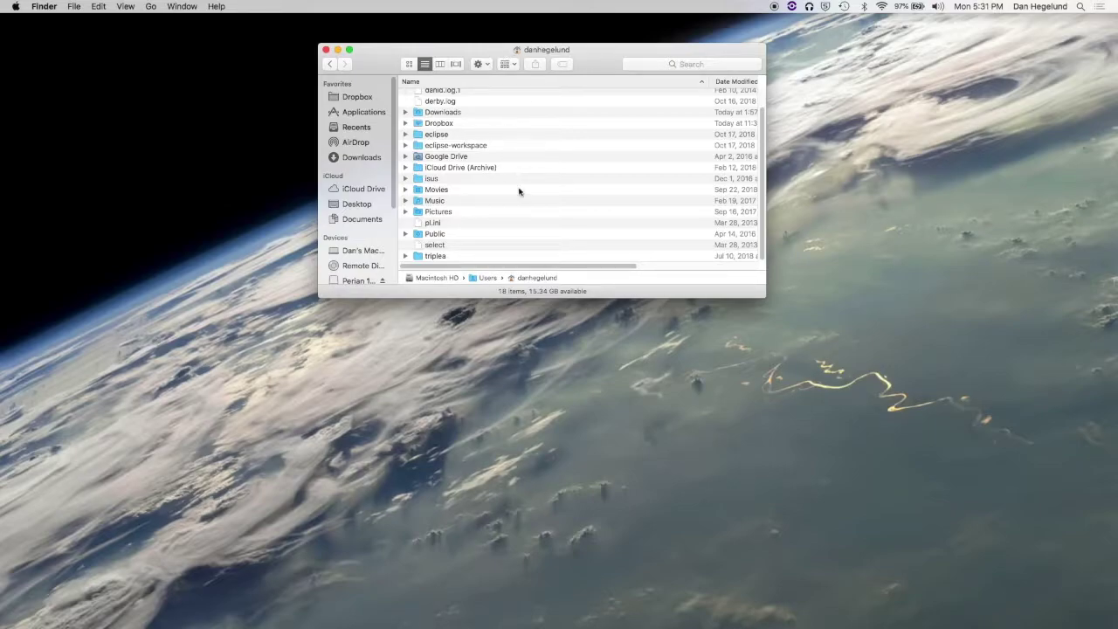
scroll(523, 208, up, 2)
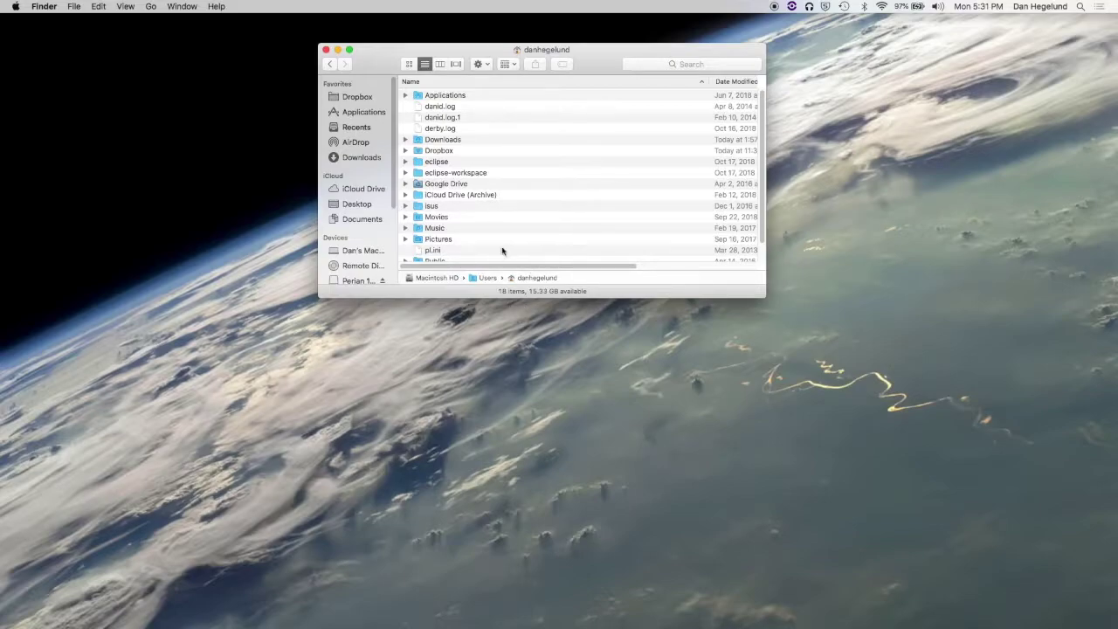
scroll(484, 212, down, 2)
scroll(484, 212, up, 2)
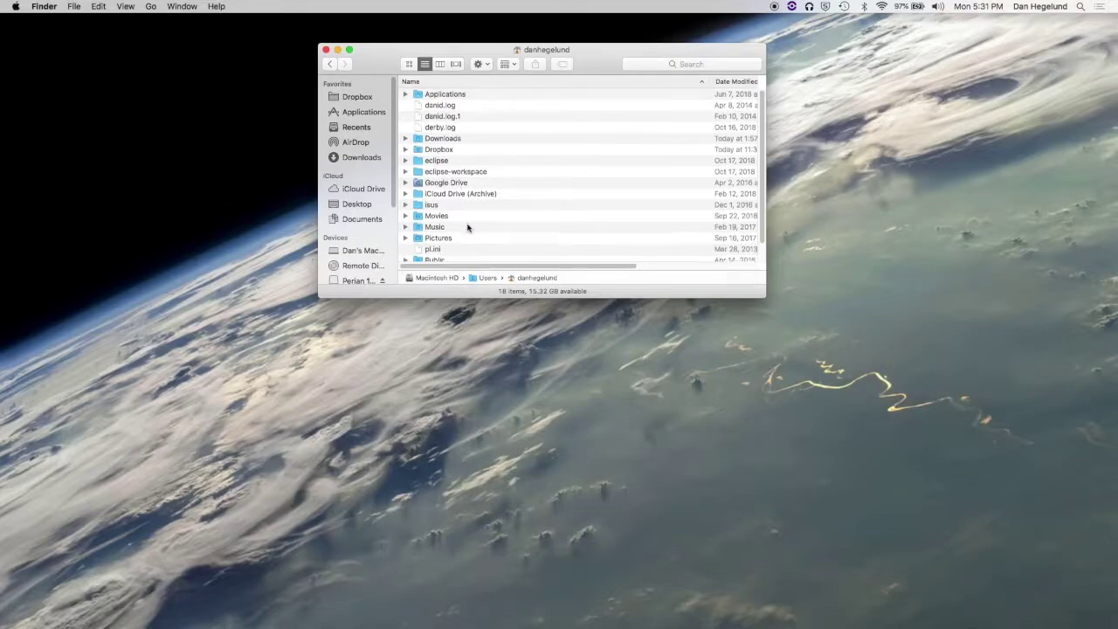
scroll(465, 228, down, 2)
scroll(465, 200, up, 2)
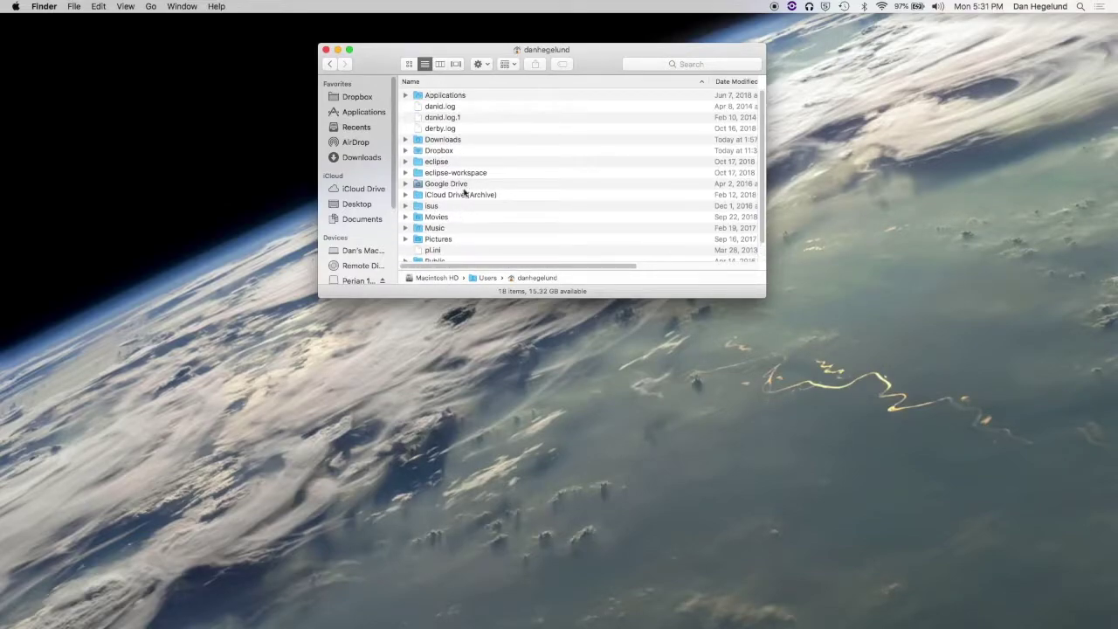
scroll(466, 196, down, 2)
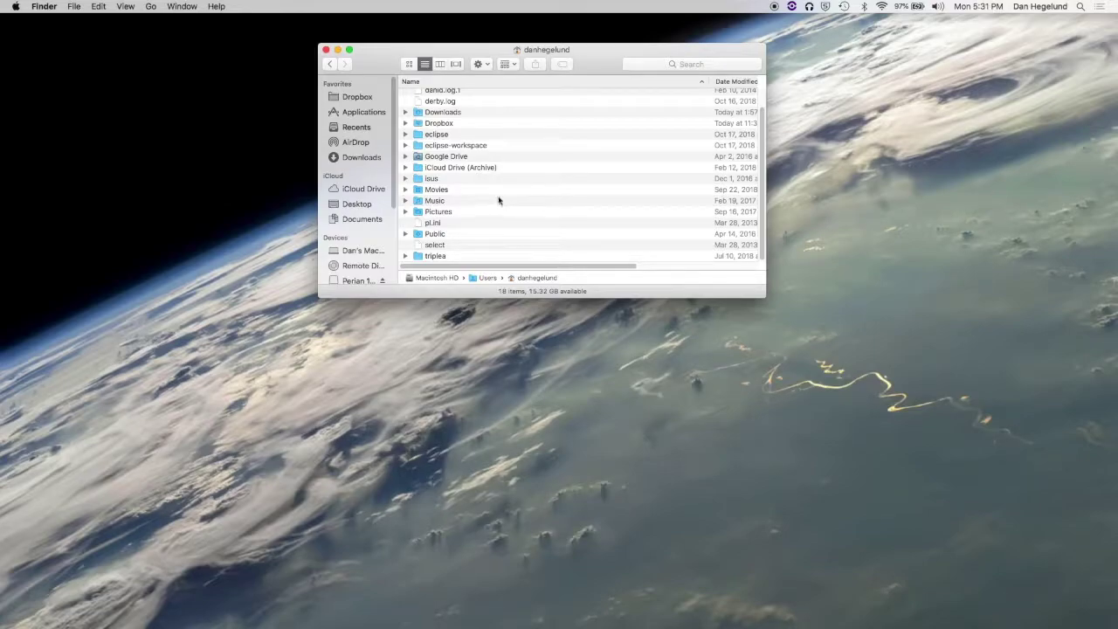
scroll(496, 236, up, 2)
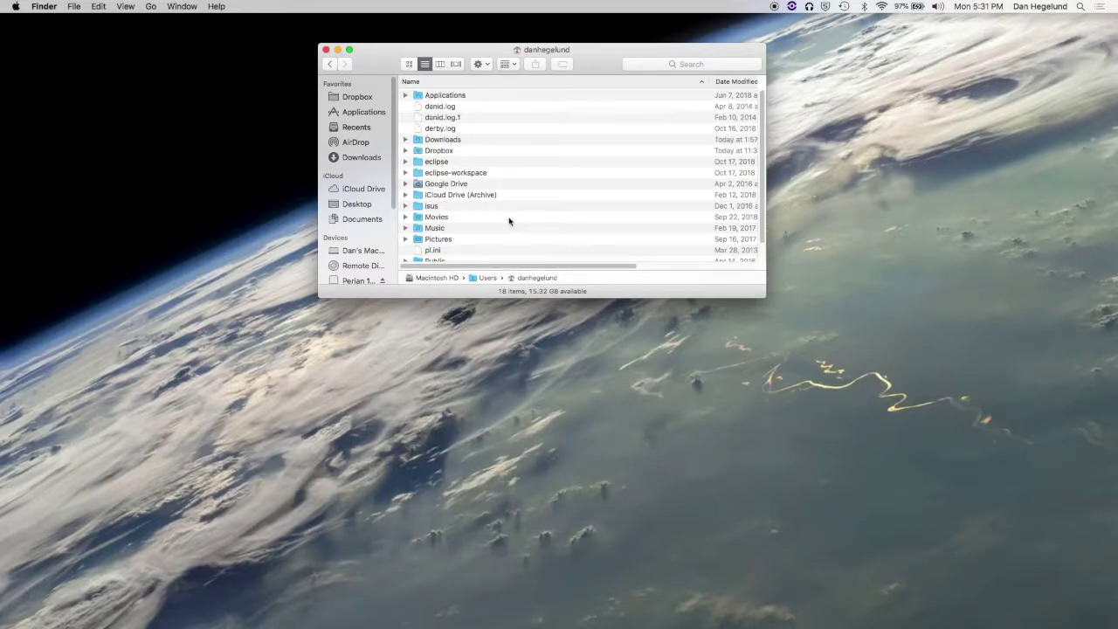
drag(382, 66, 370, 67)
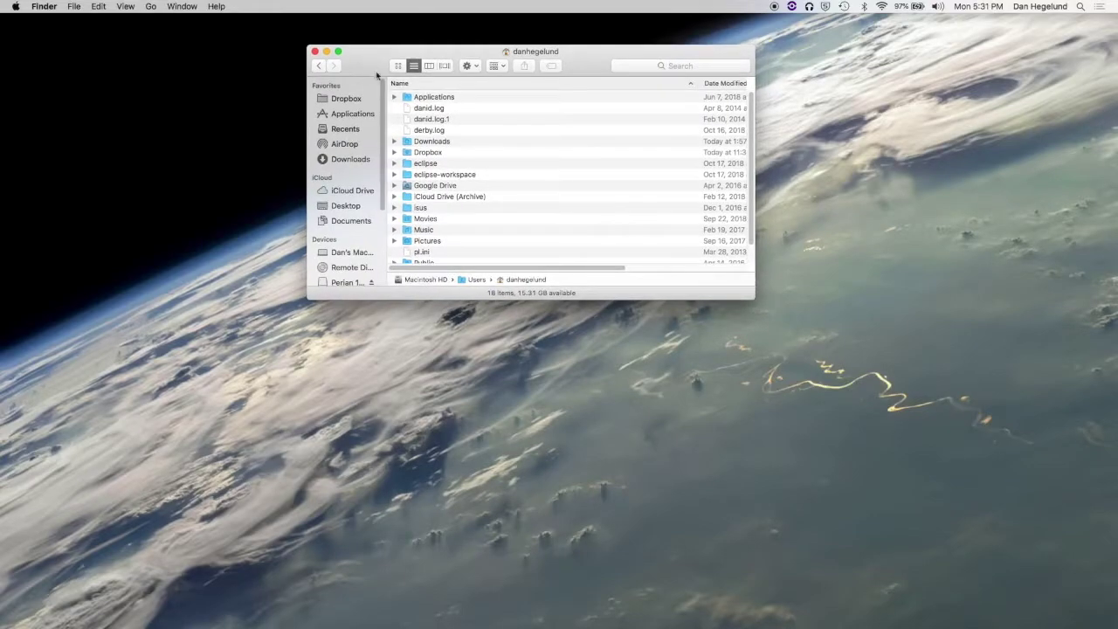
Go to the hidden Library folder and open Application Support.
click(151, 7)
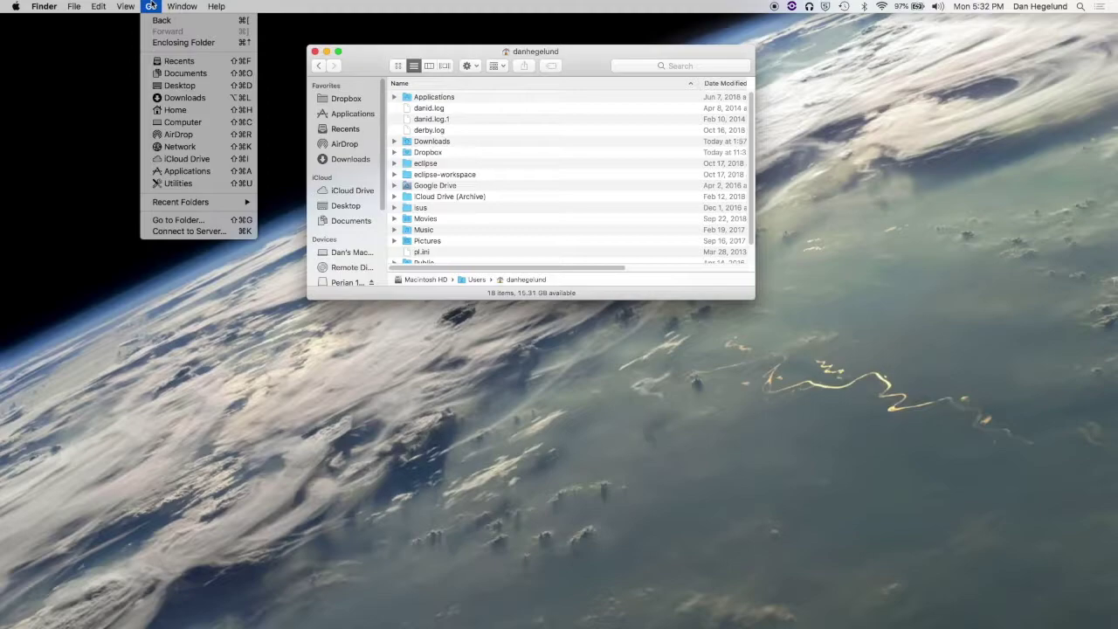
key(alt)
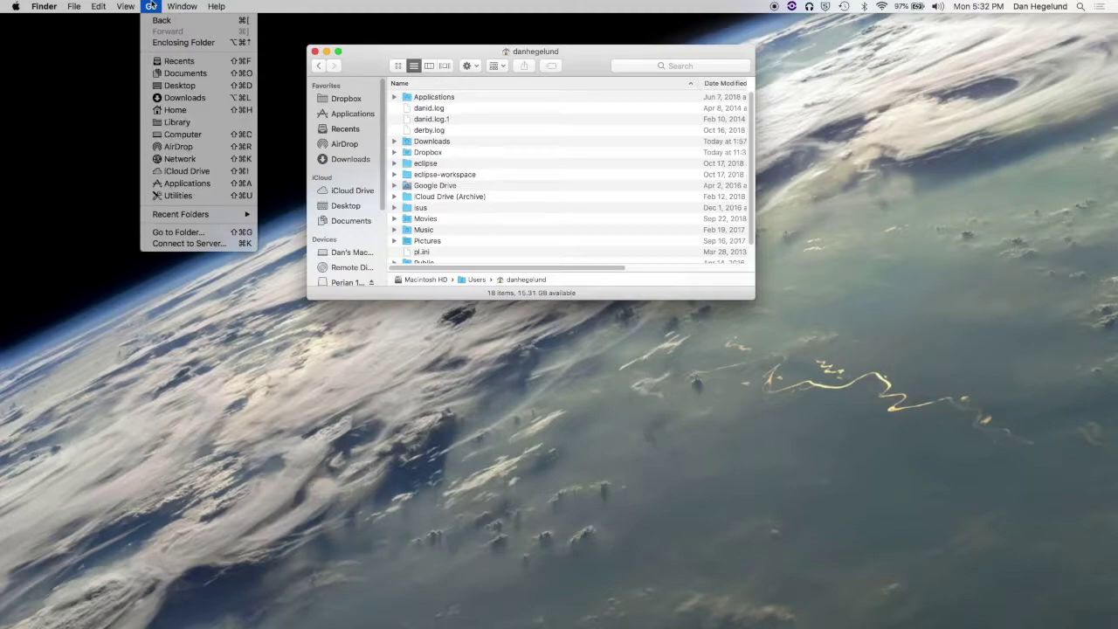
click(224, 126)
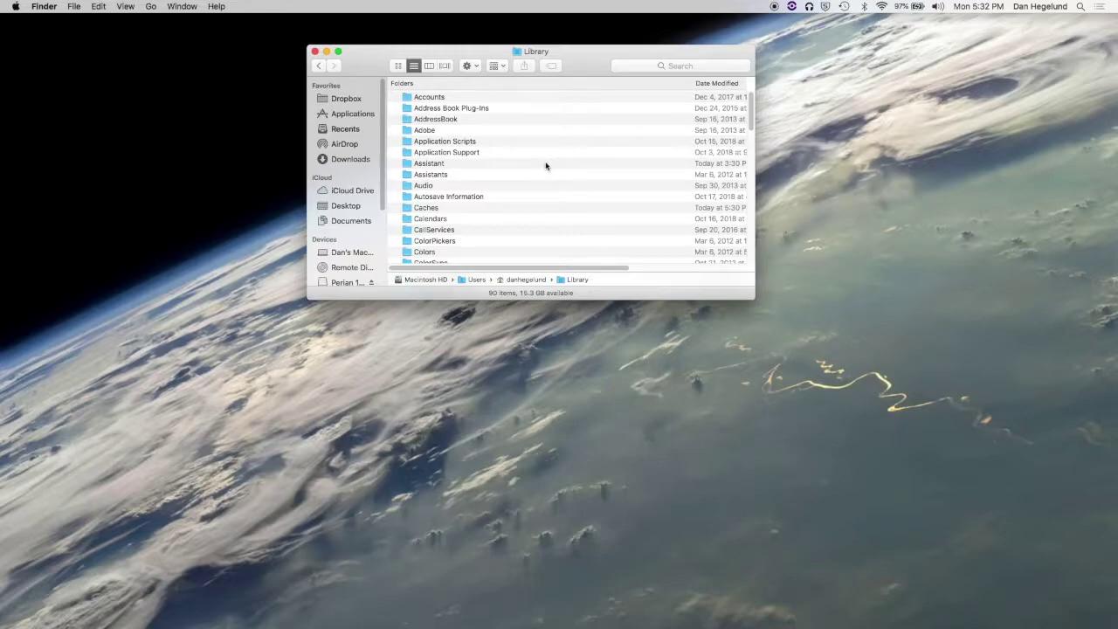
click(477, 153)
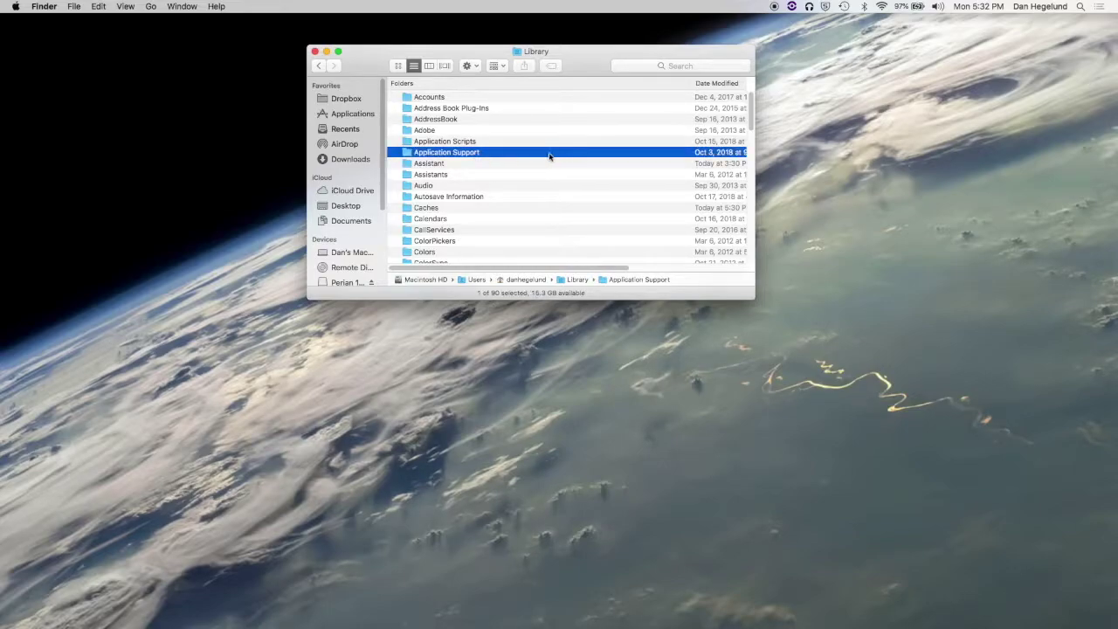
double_click(477, 153)
Open the minecraft folder's versions subfolder, listing versions 1.0 to 1.13.2.
scroll(477, 163, up, 2)
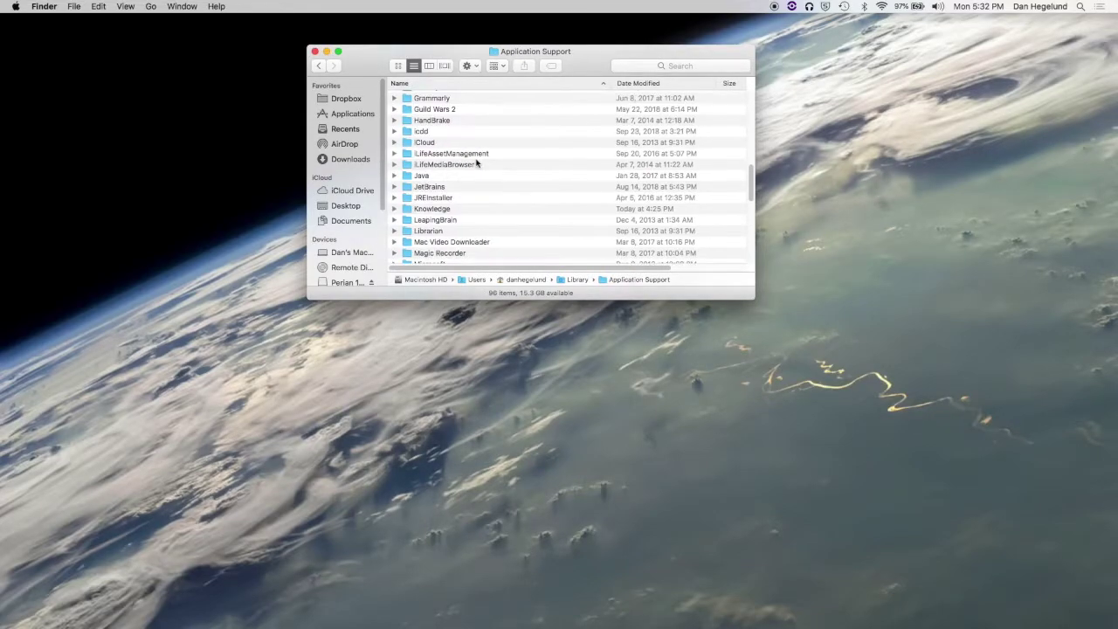
scroll(472, 171, down, 1)
scroll(463, 178, down, 5)
double_click(441, 155)
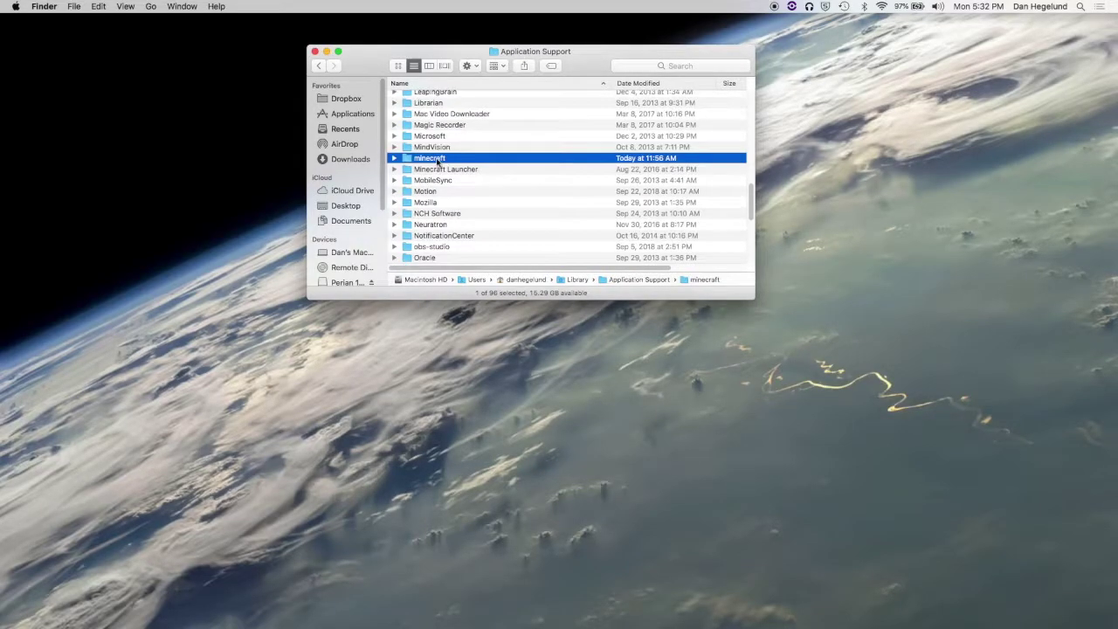
click(437, 158)
click(415, 186)
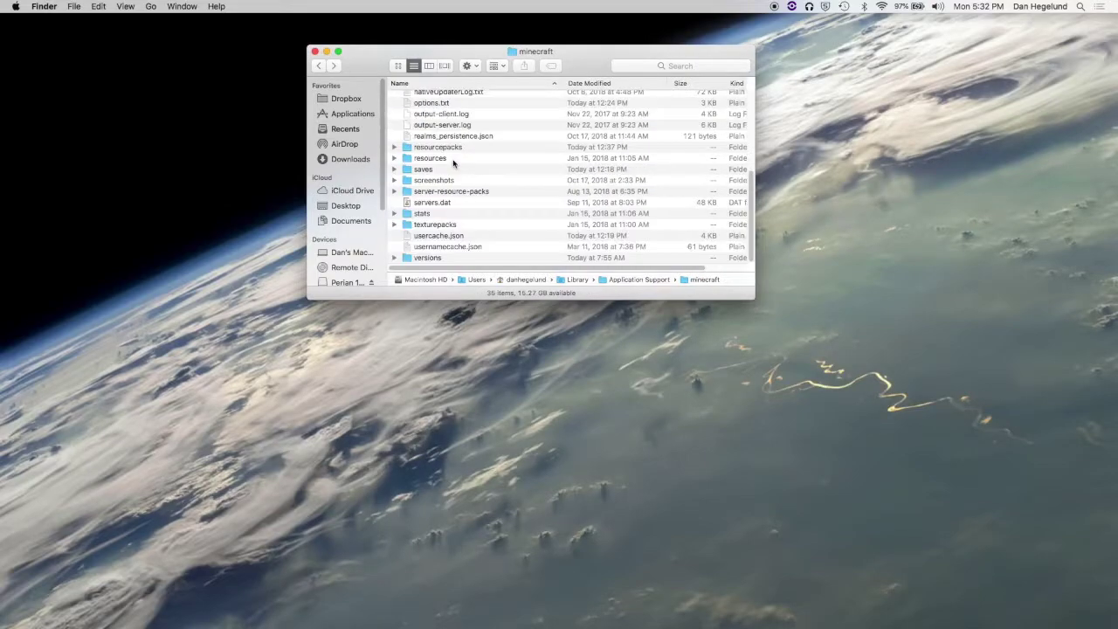
double_click(428, 258)
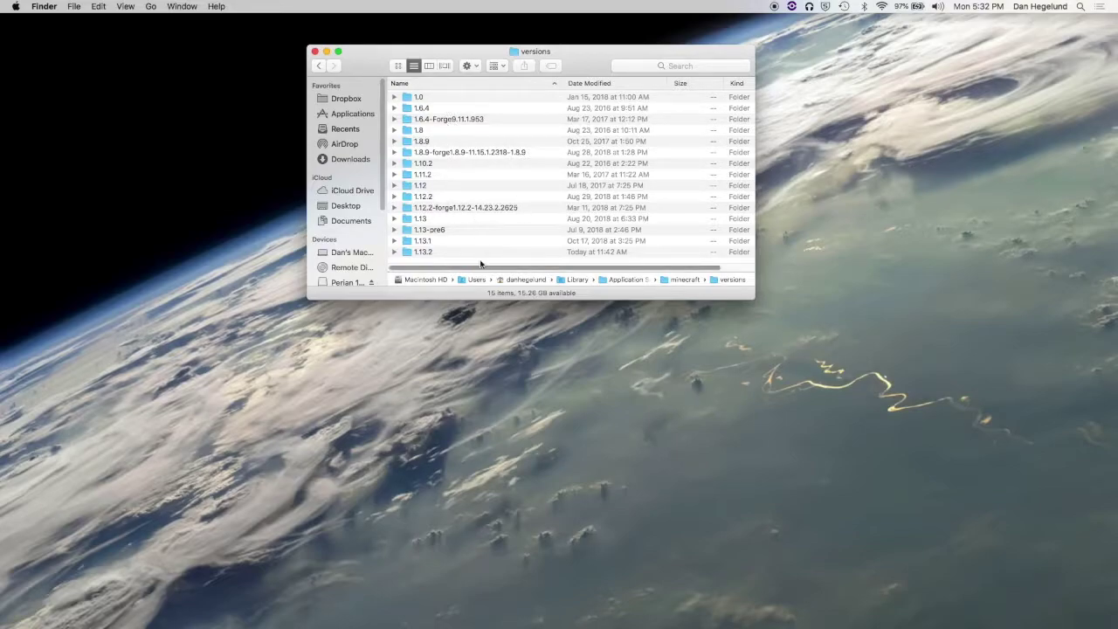
Open the 1.13.2 version folder and extract 1.13.2.jar with Archive Utility.
click(431, 252)
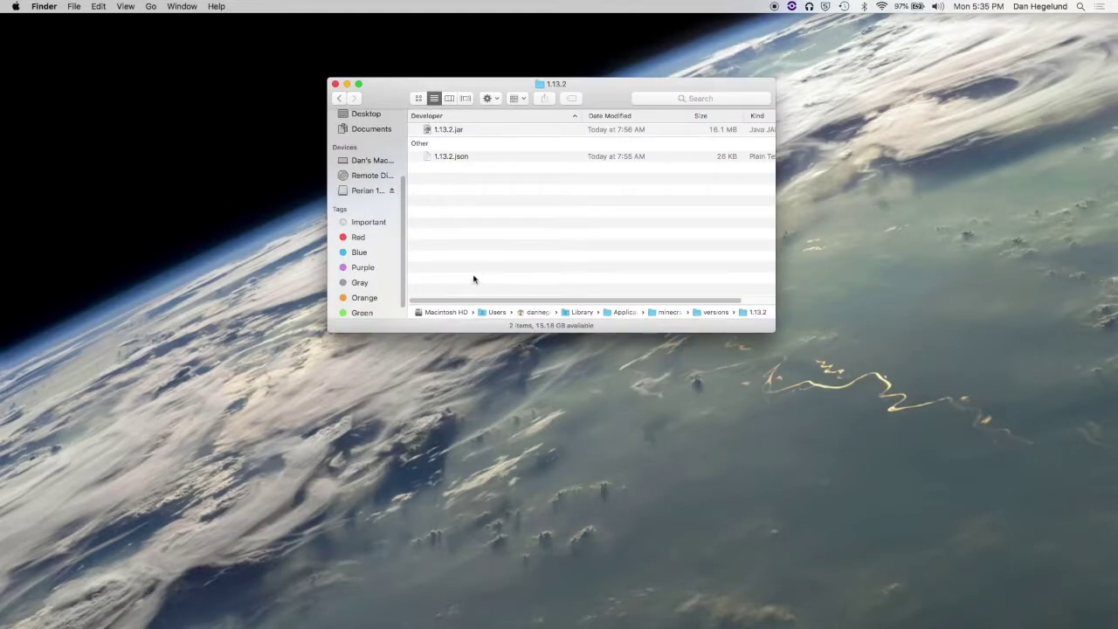
click(460, 131)
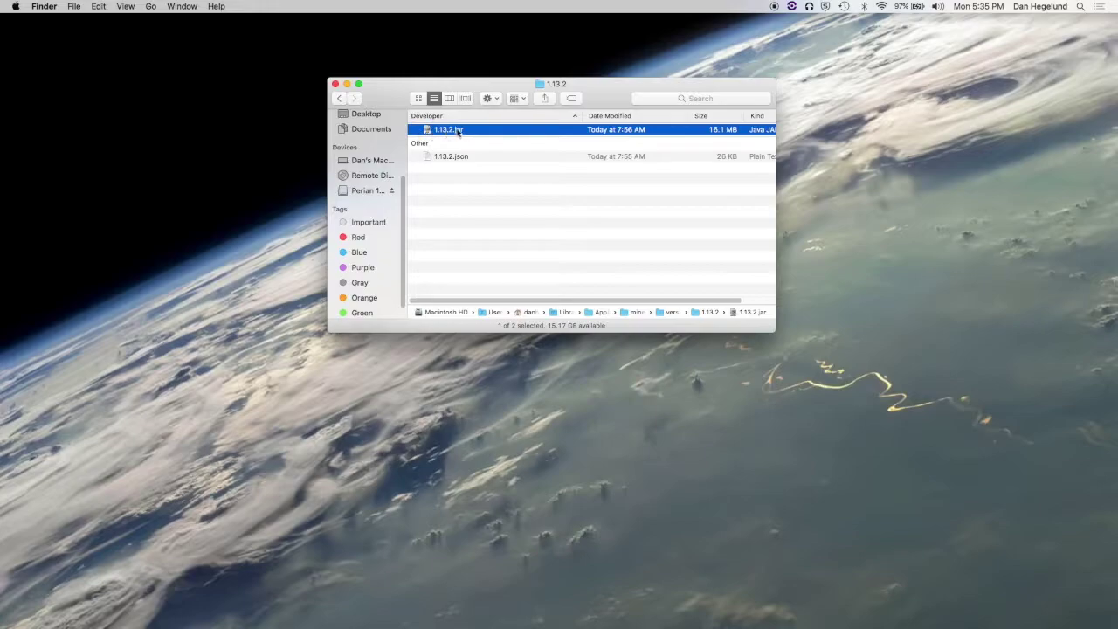
right_click(461, 132)
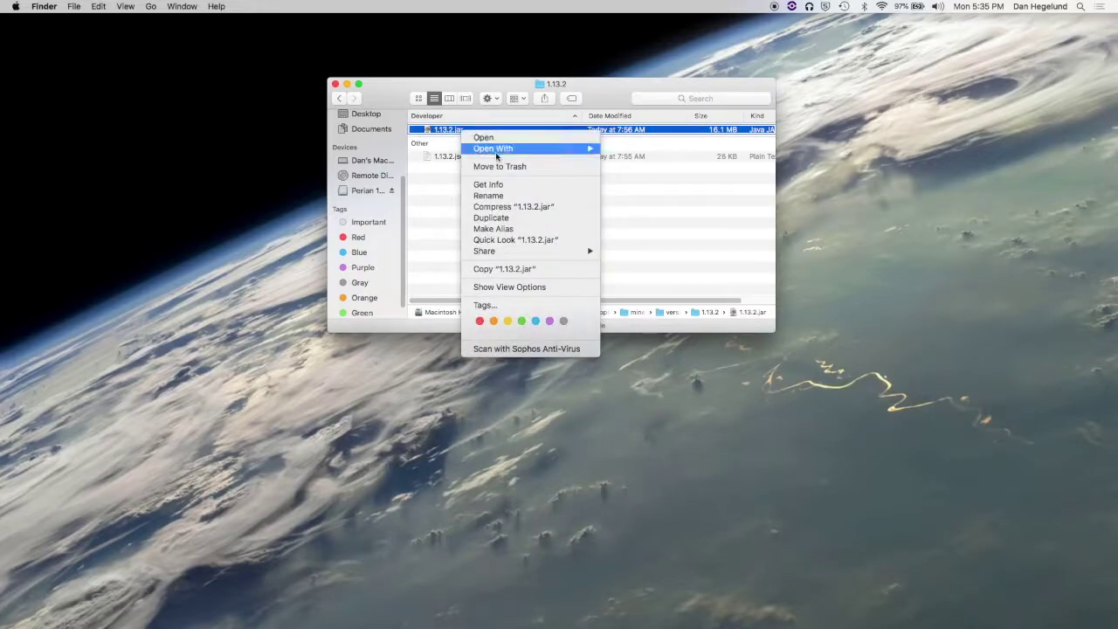
mouse_move(545, 153)
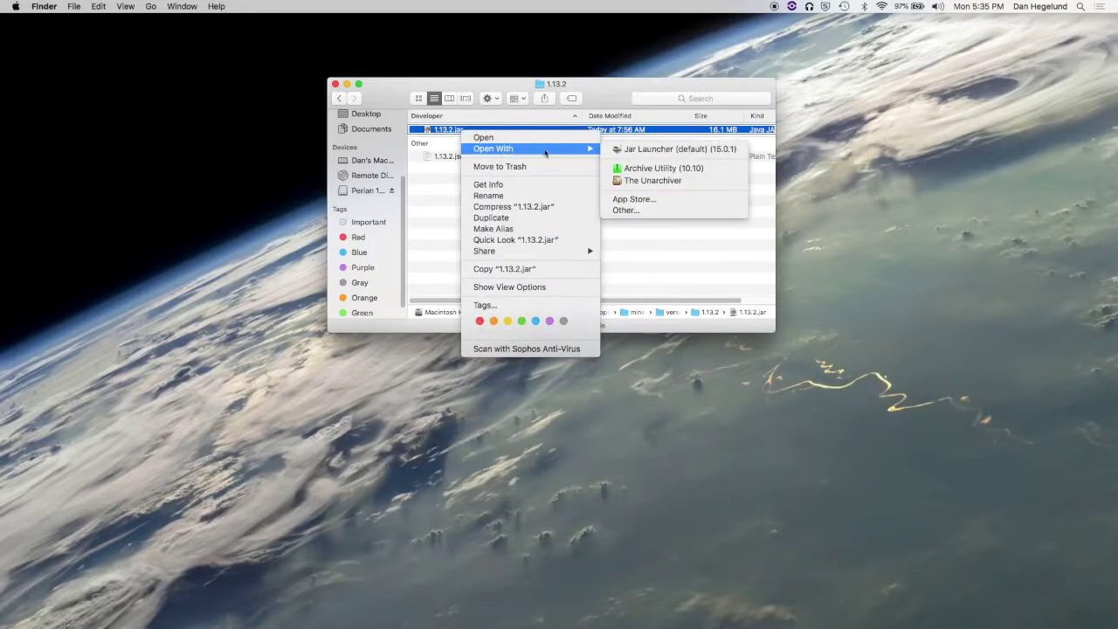
click(656, 169)
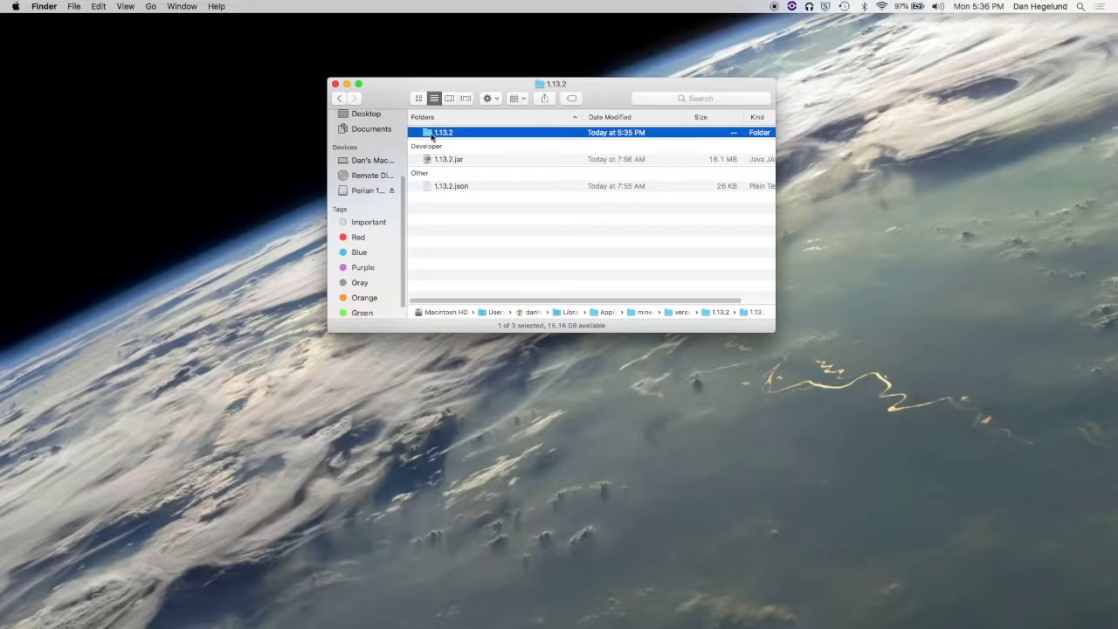
Open the extracted 1.13.2 folder and arrange its contents by Kind.
double_click(494, 137)
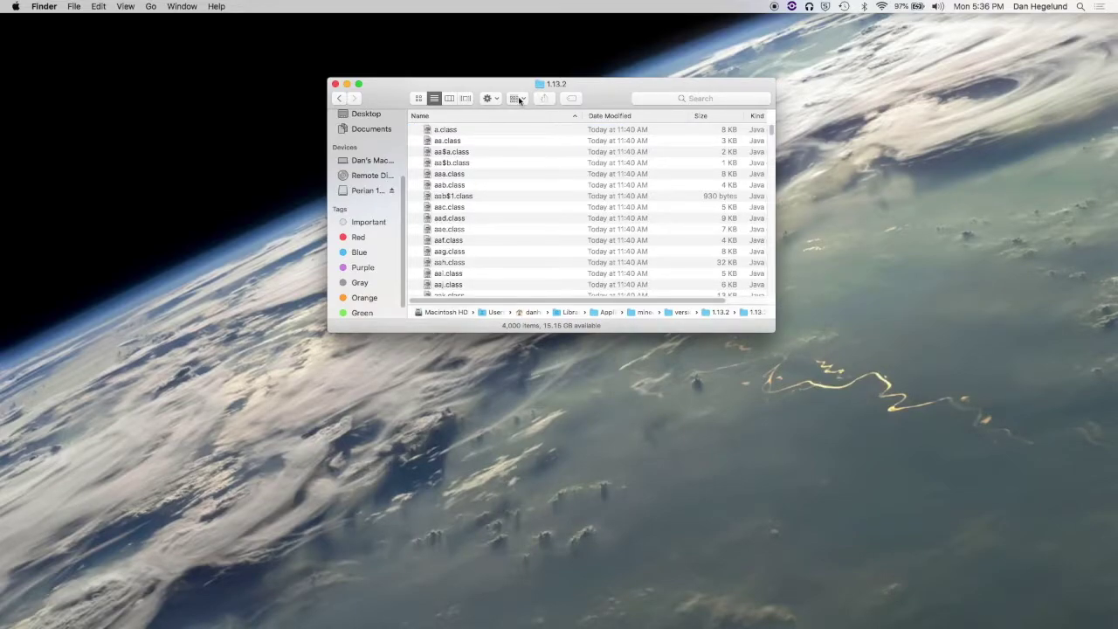
click(518, 98)
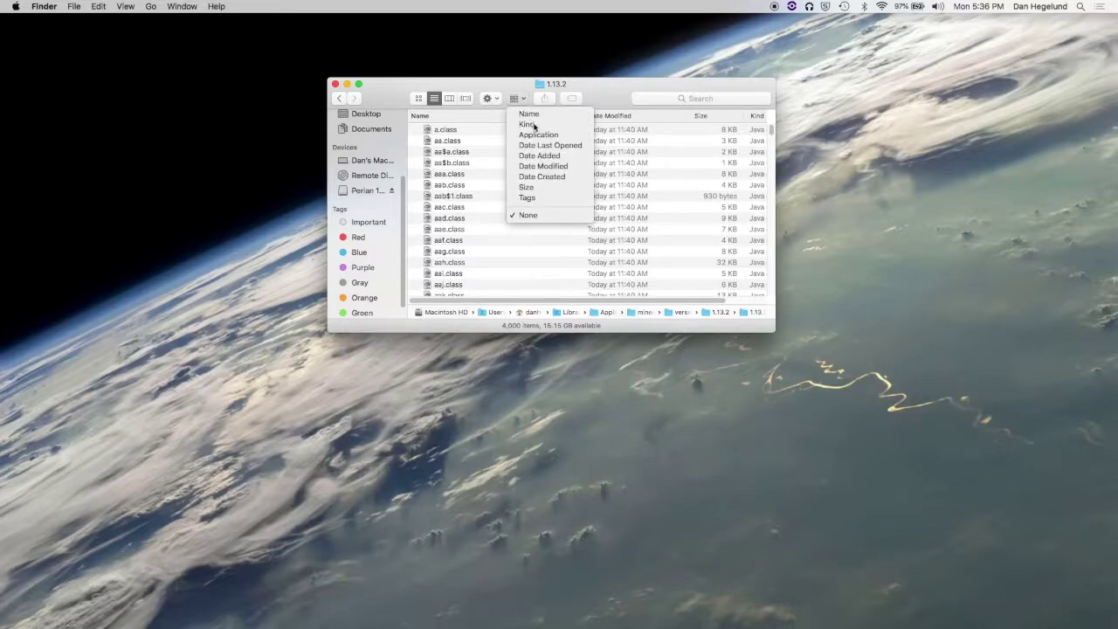
click(533, 125)
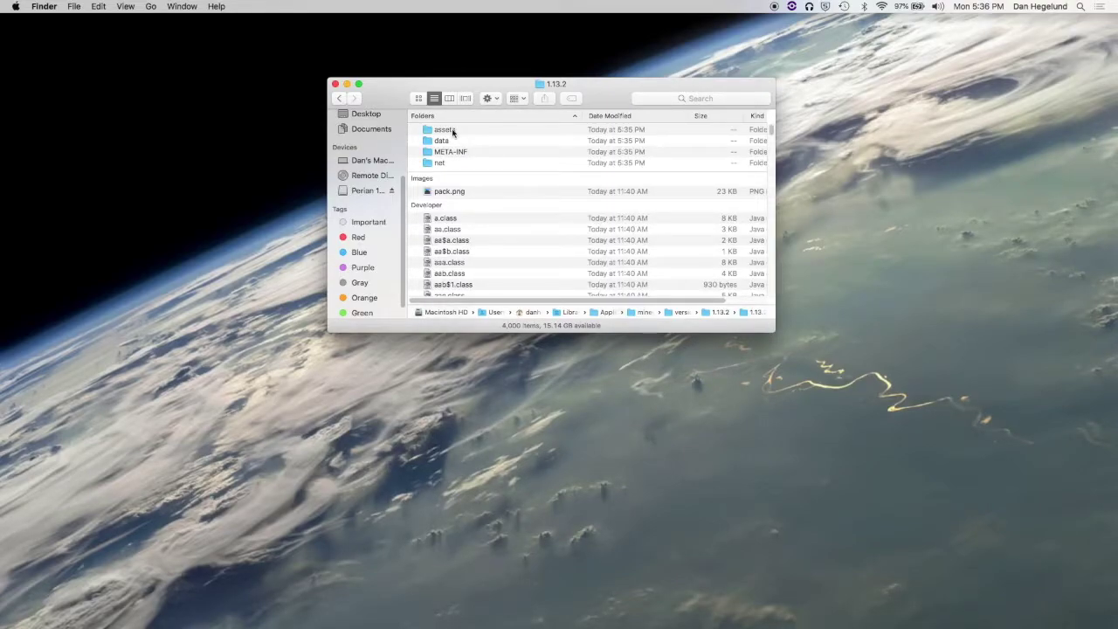
Open assets/minecraft and copy the textures folder.
click(453, 131)
double_click(461, 131)
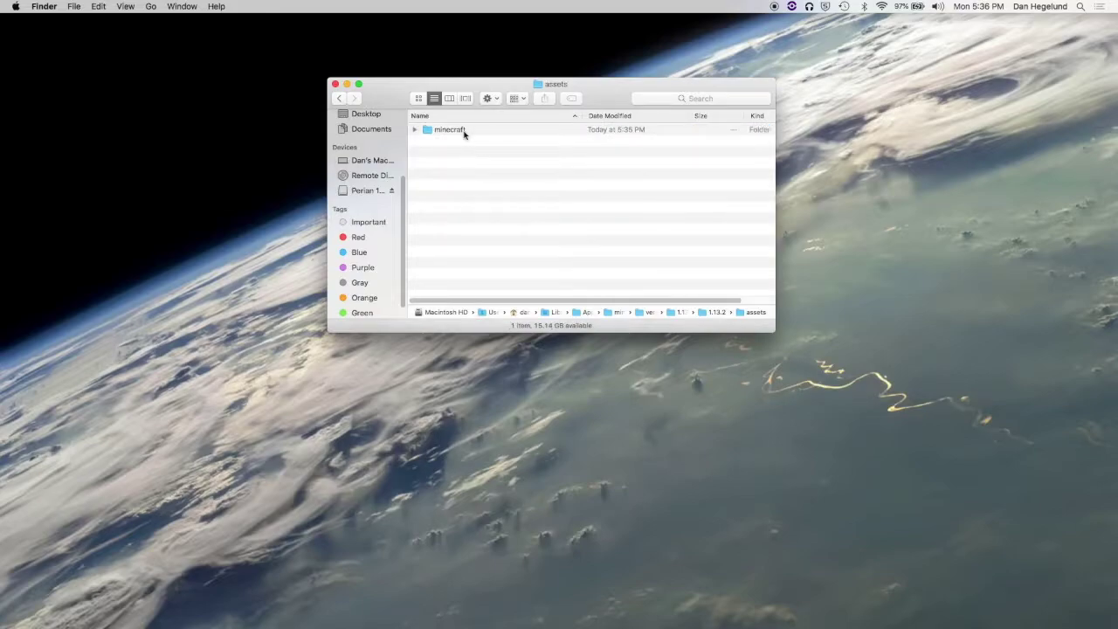
click(430, 131)
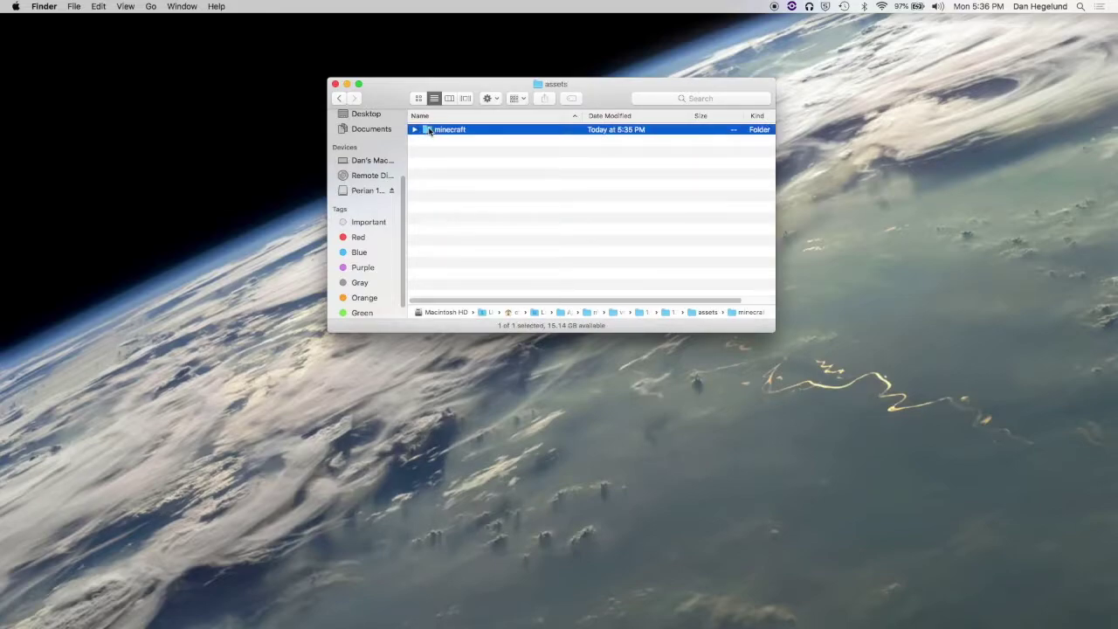
double_click(429, 130)
right_click(449, 196)
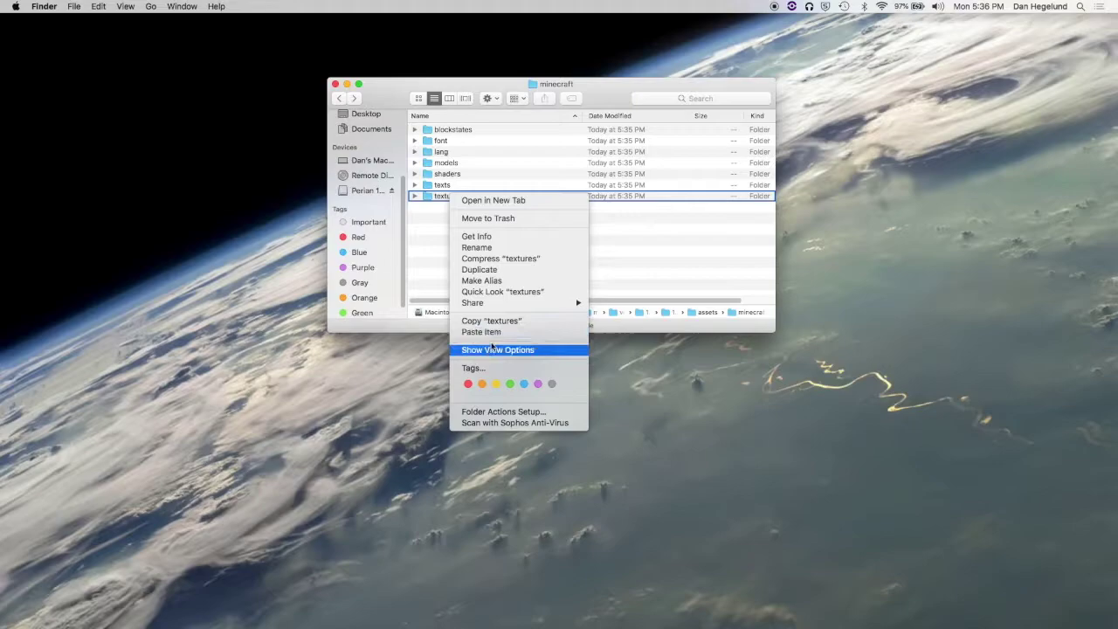
click(503, 322)
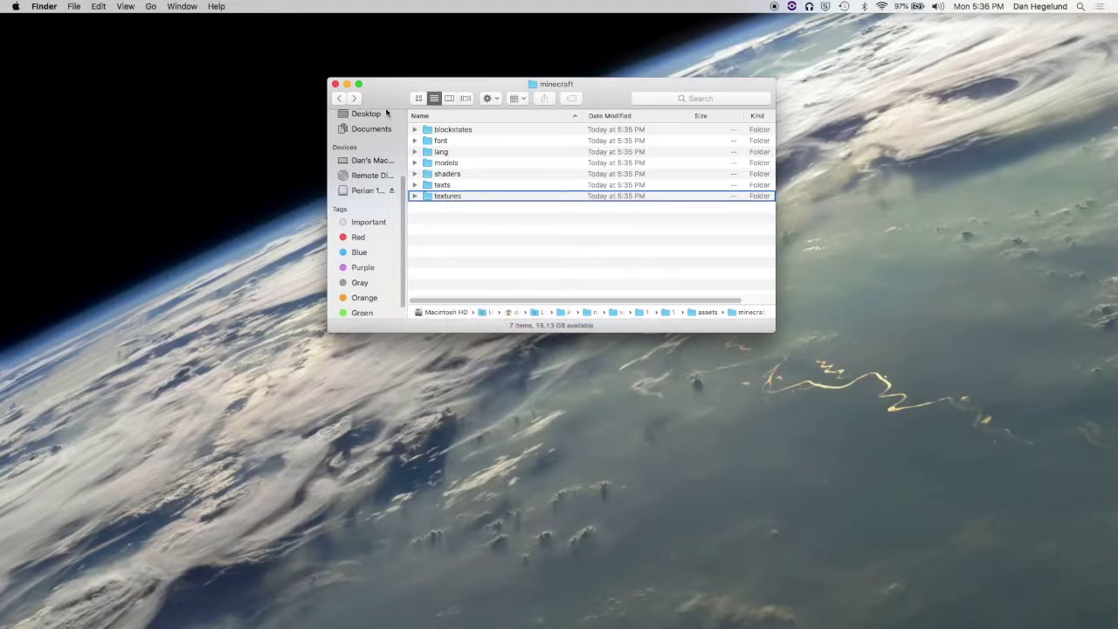
Create a new desktop folder named Textures.
right_click(260, 359)
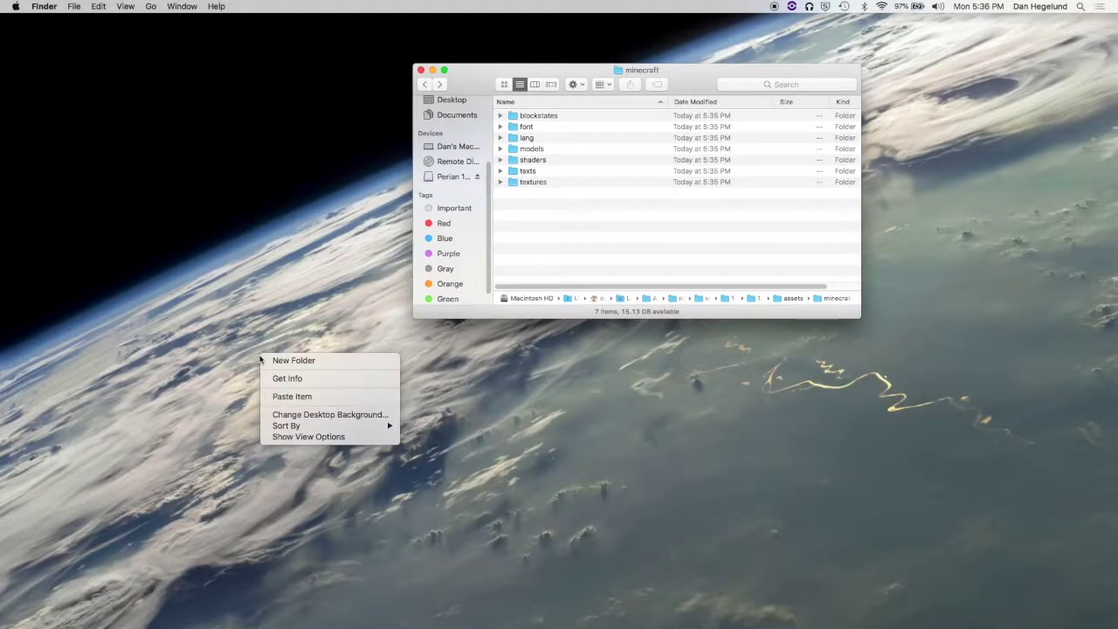
click(300, 361)
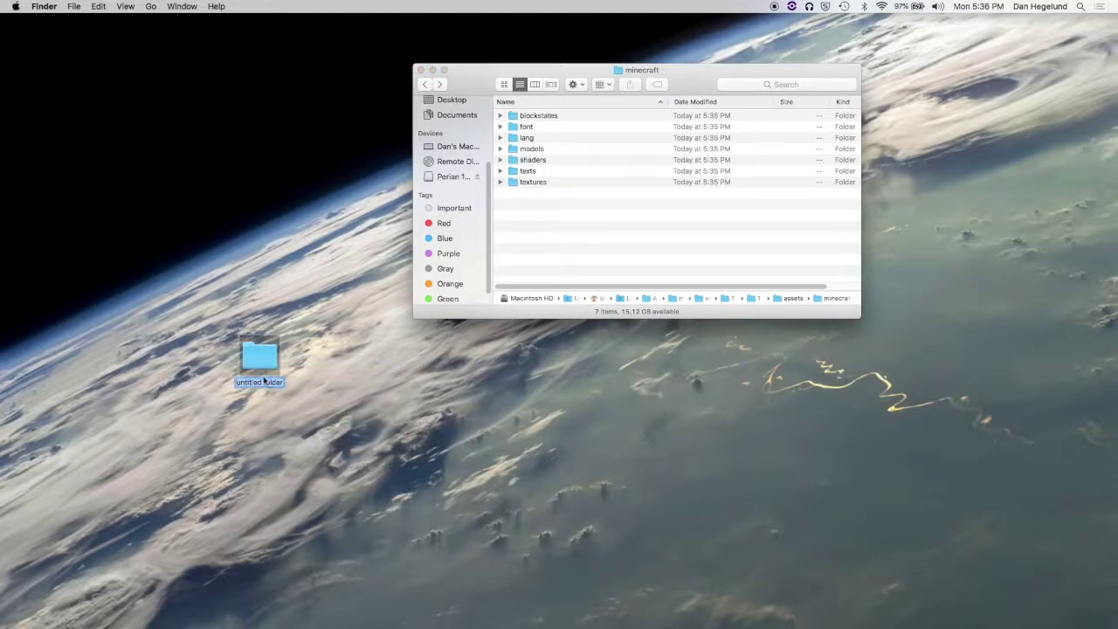
text(textures)
key(Return)
Open the Textures folder and paste the copied textures folder into it.
click(262, 356)
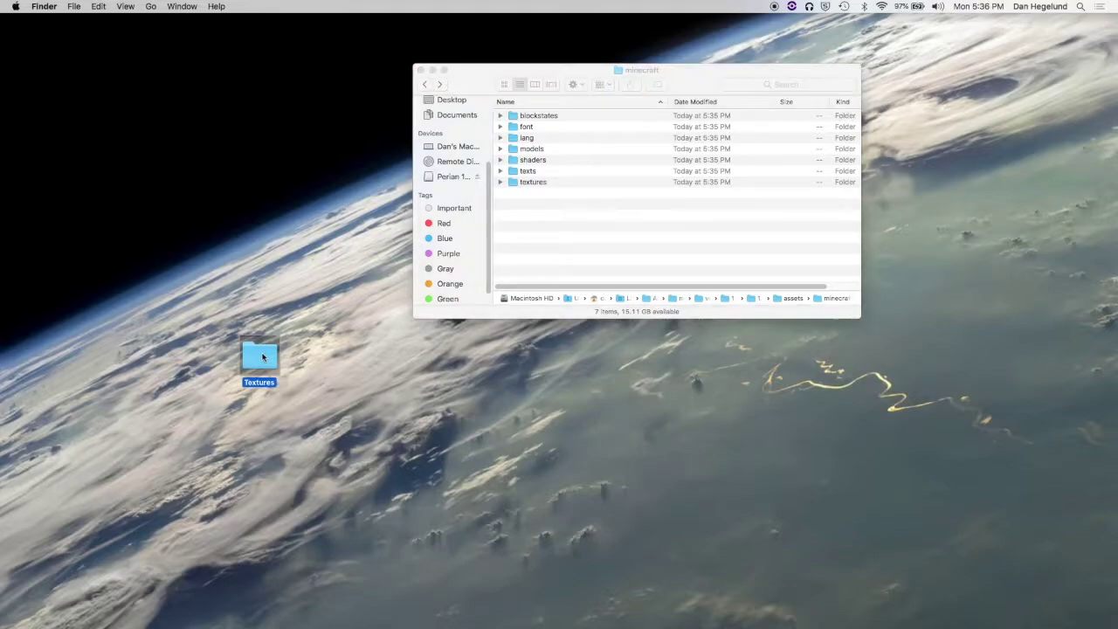
double_click(264, 345)
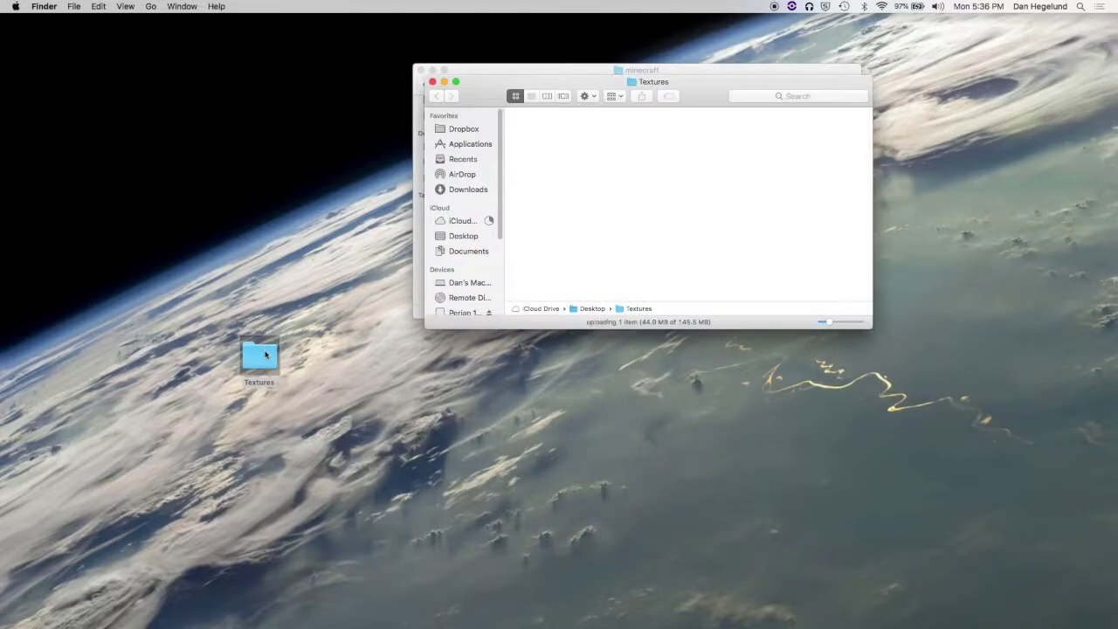
right_click(620, 189)
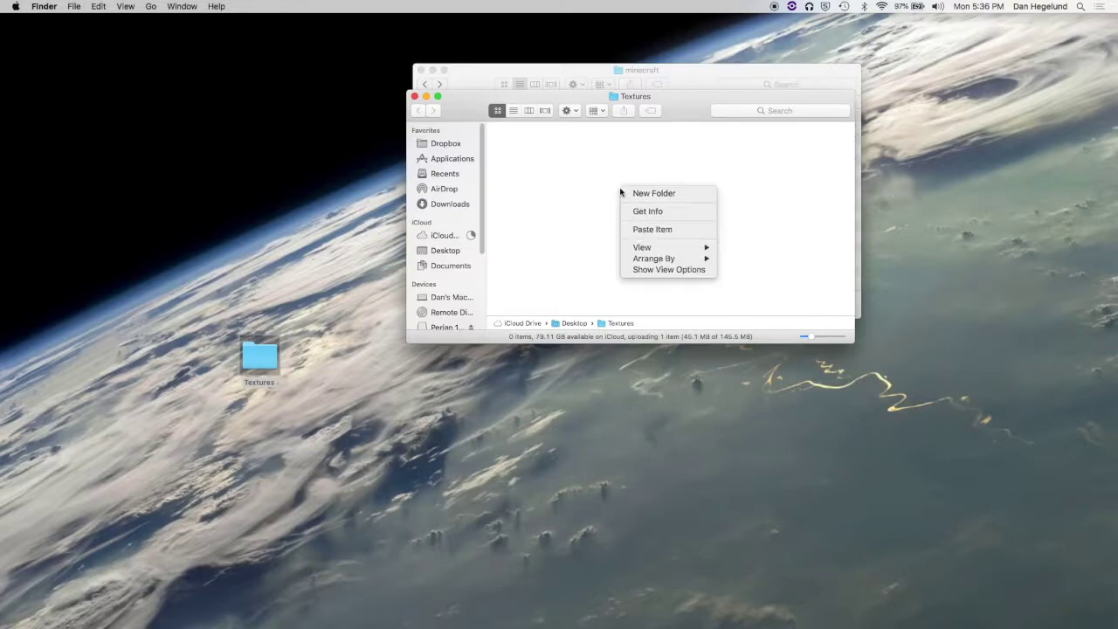
click(667, 228)
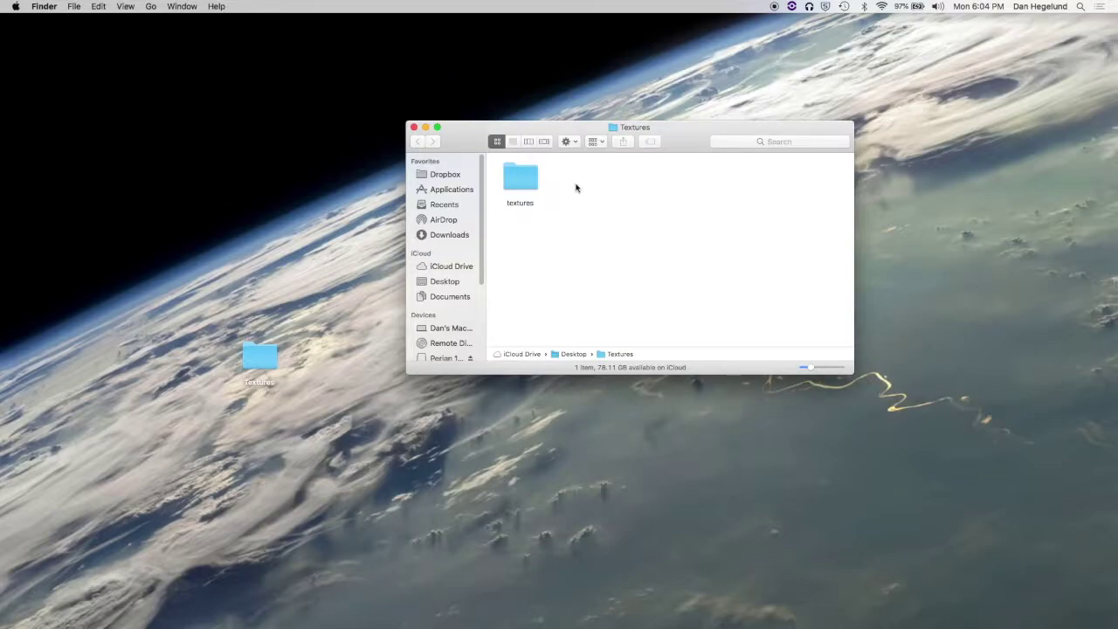
Open textures/item and select diamond_sword.png among its 357 images.
double_click(527, 183)
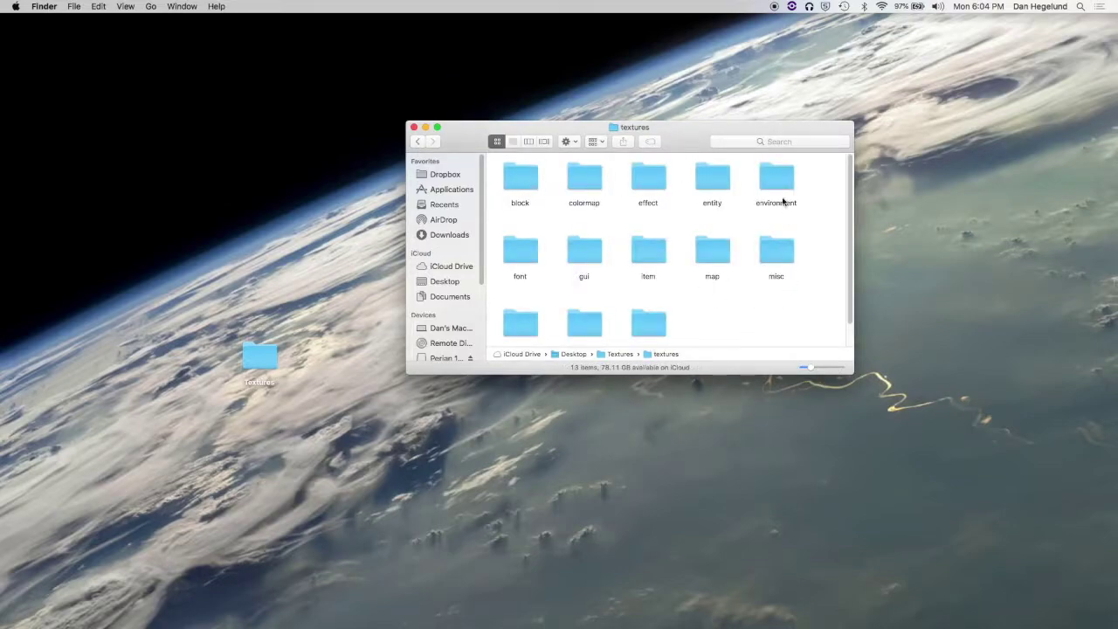
scroll(611, 280, down, 2)
scroll(696, 195, up, 2)
double_click(651, 253)
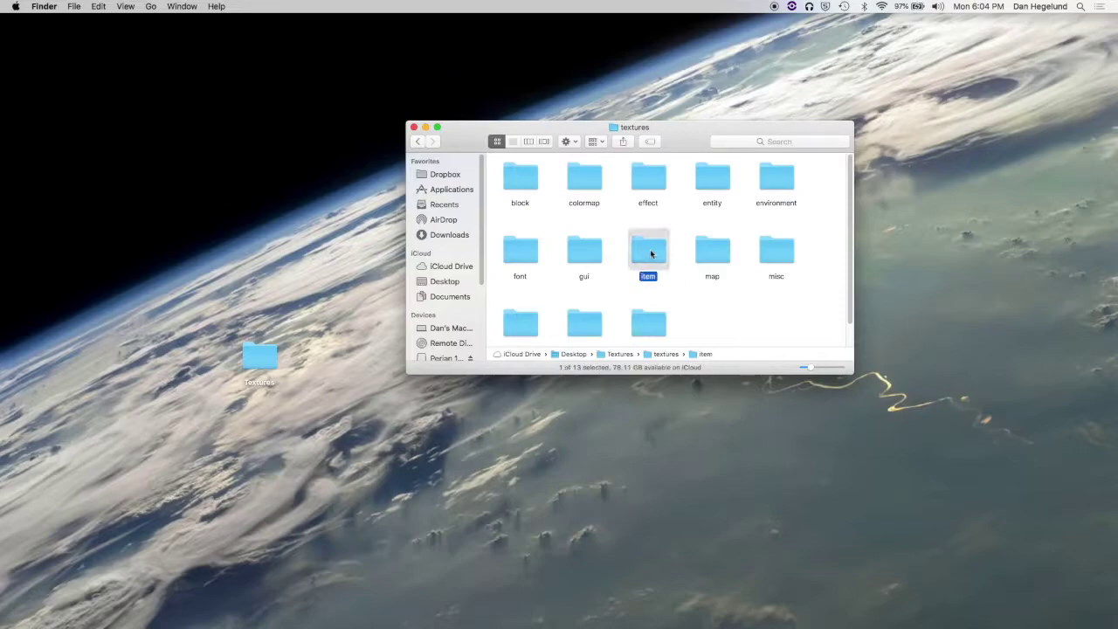
scroll(750, 245, down, 10)
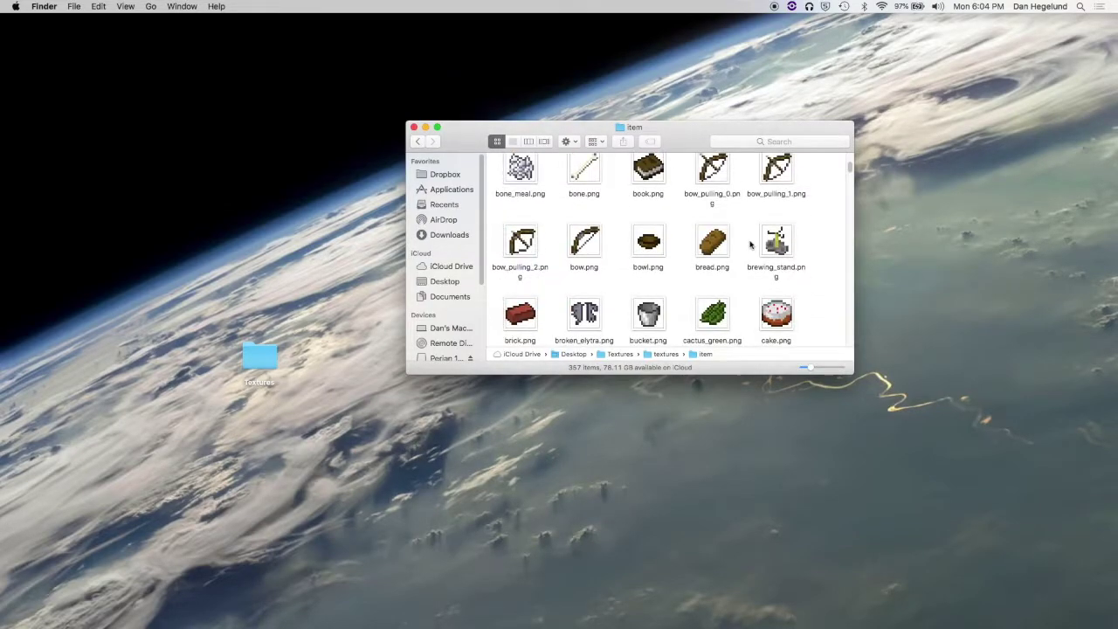
scroll(767, 248, down, 15)
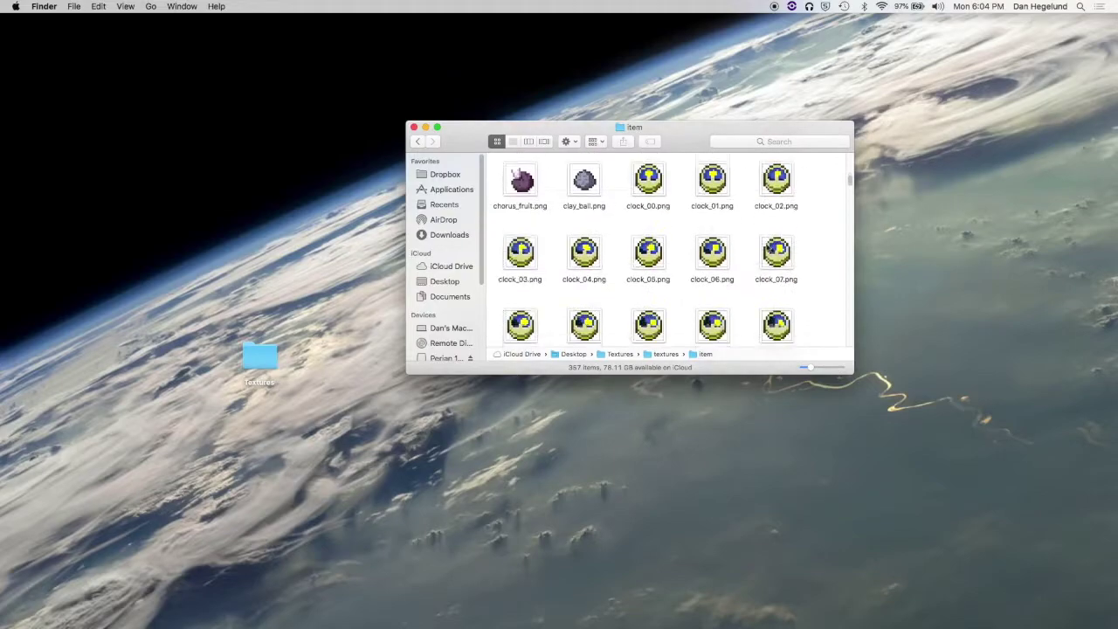
scroll(767, 248, down, 10)
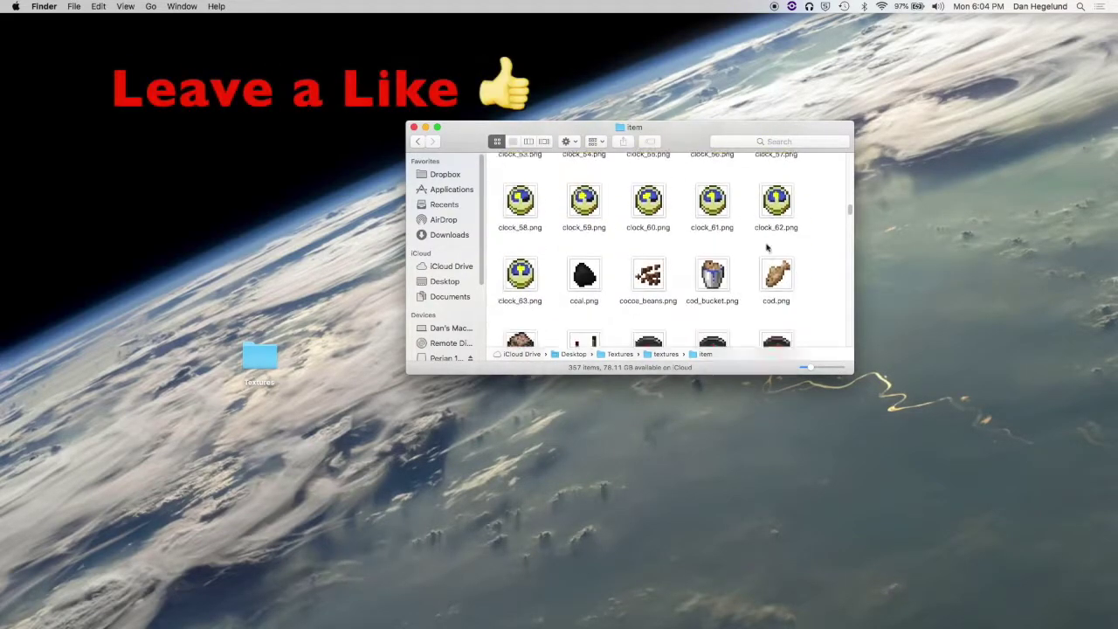
scroll(767, 248, down, 10)
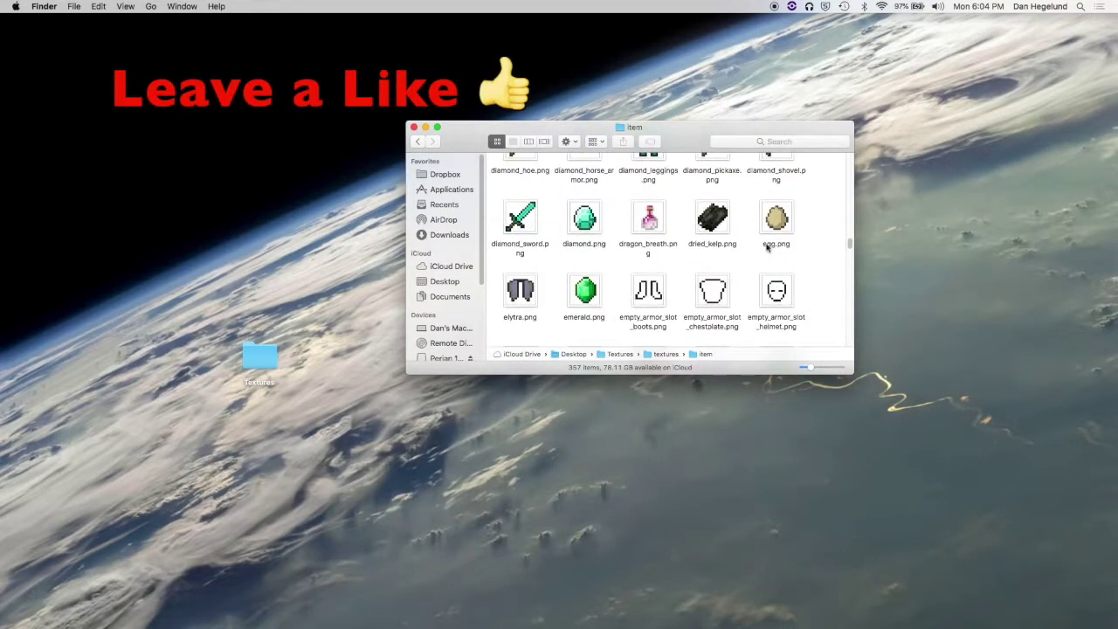
click(524, 266)
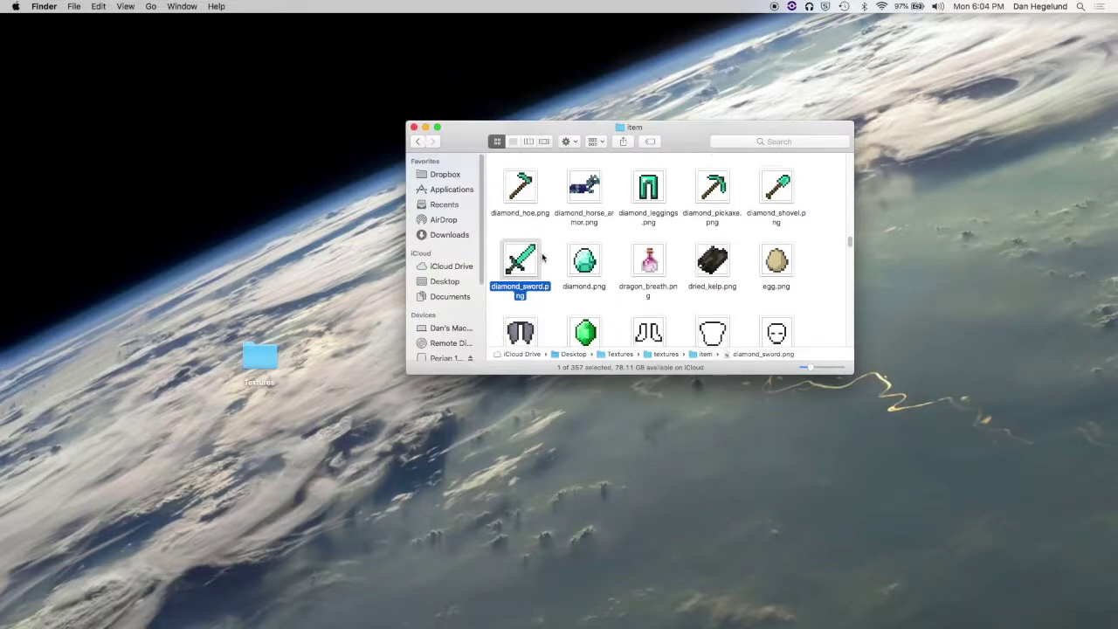
scroll(541, 253, down, 2)
scroll(585, 262, down, 5)
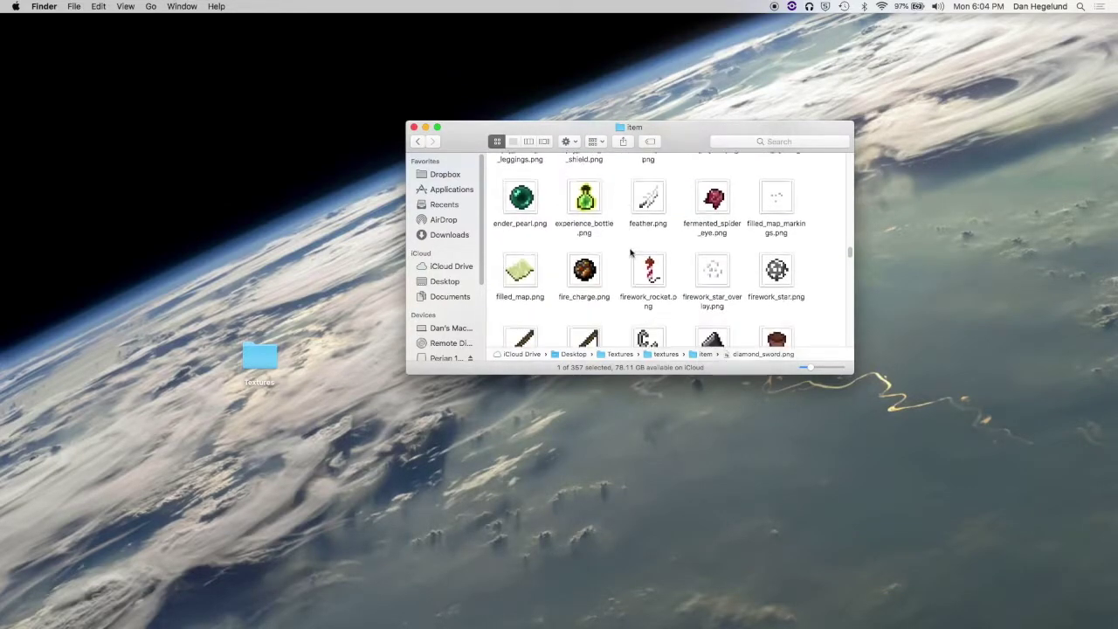
scroll(563, 255, up, 6)
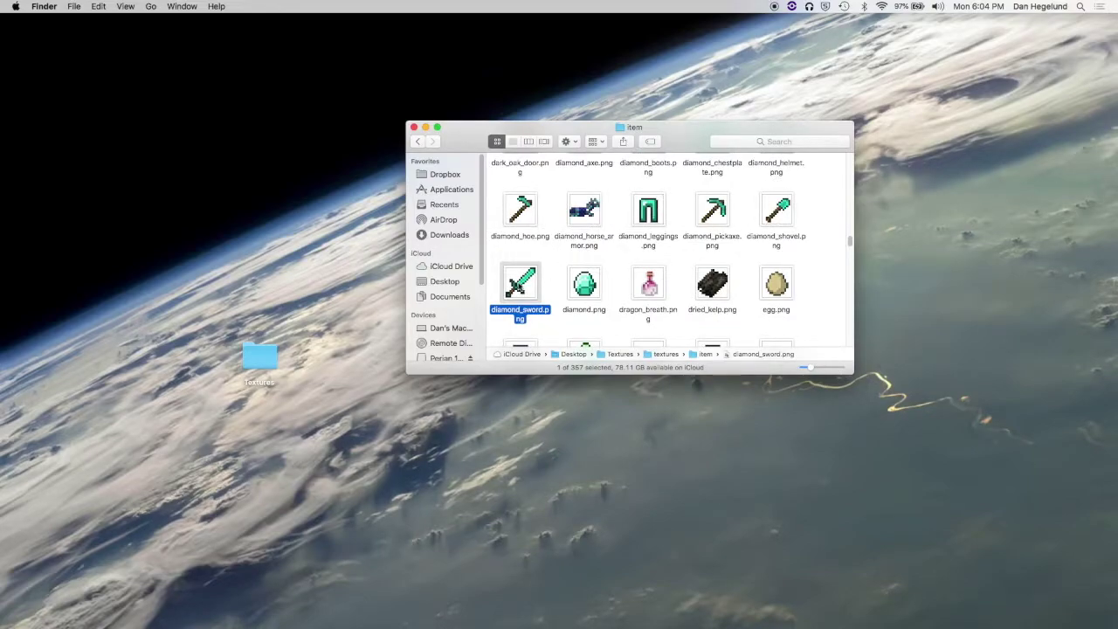
Open diamond_sword.png in Preview, copy the selected sword image, and close Preview.
key(super+o)
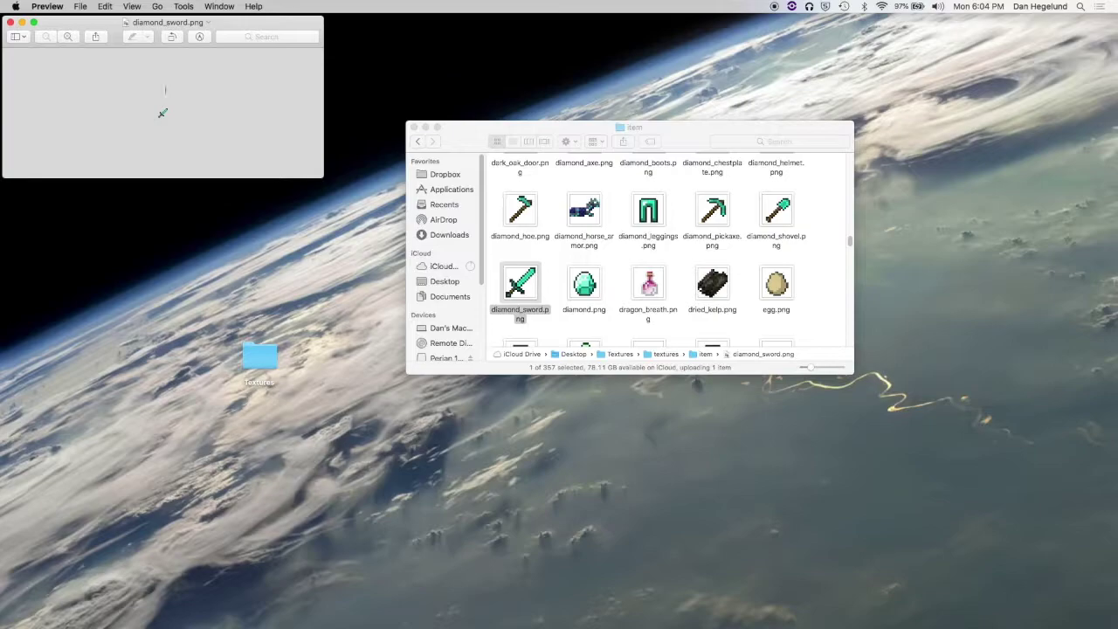
drag(132, 93, 205, 139)
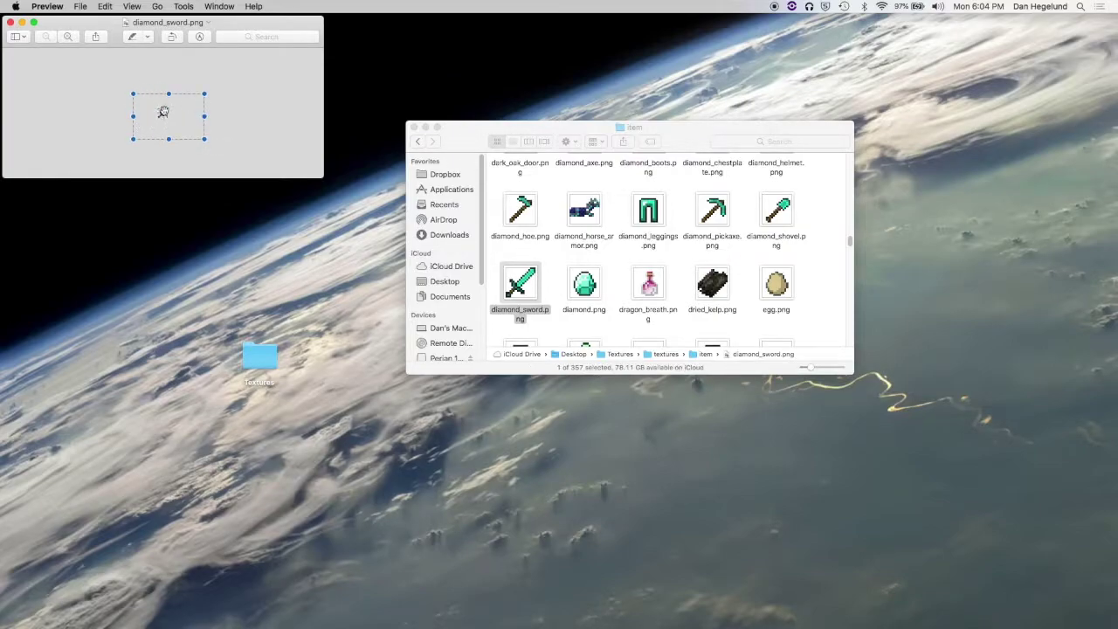
key(super+c)
drag(85, 22, 147, 21)
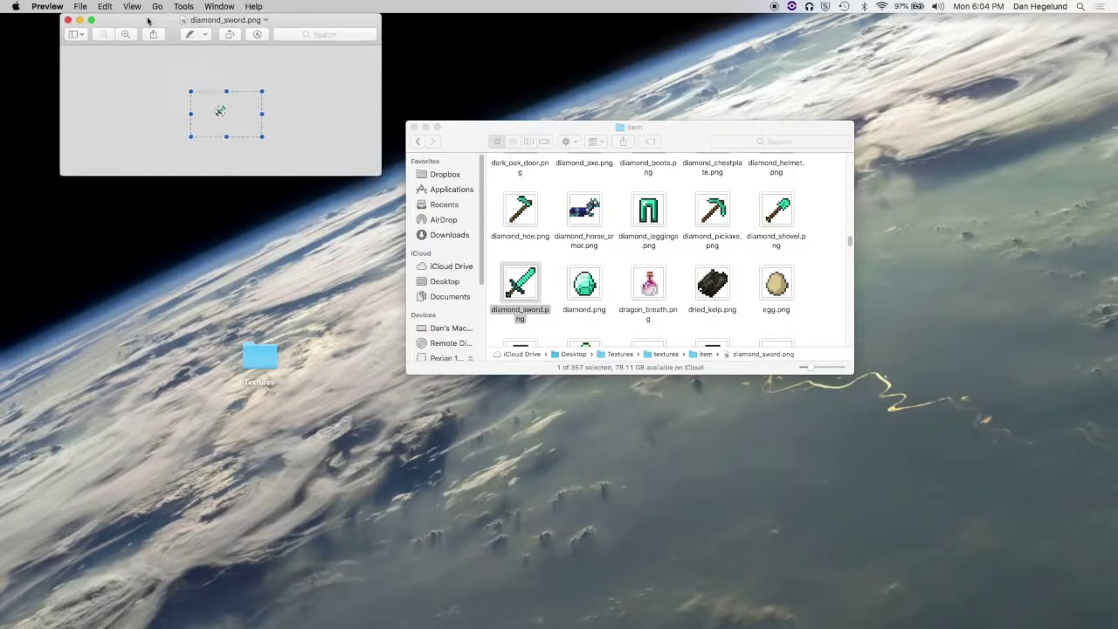
click(68, 20)
Copy the diamond_sword.png file from its context menu.
right_click(520, 281)
mouse_move(538, 400)
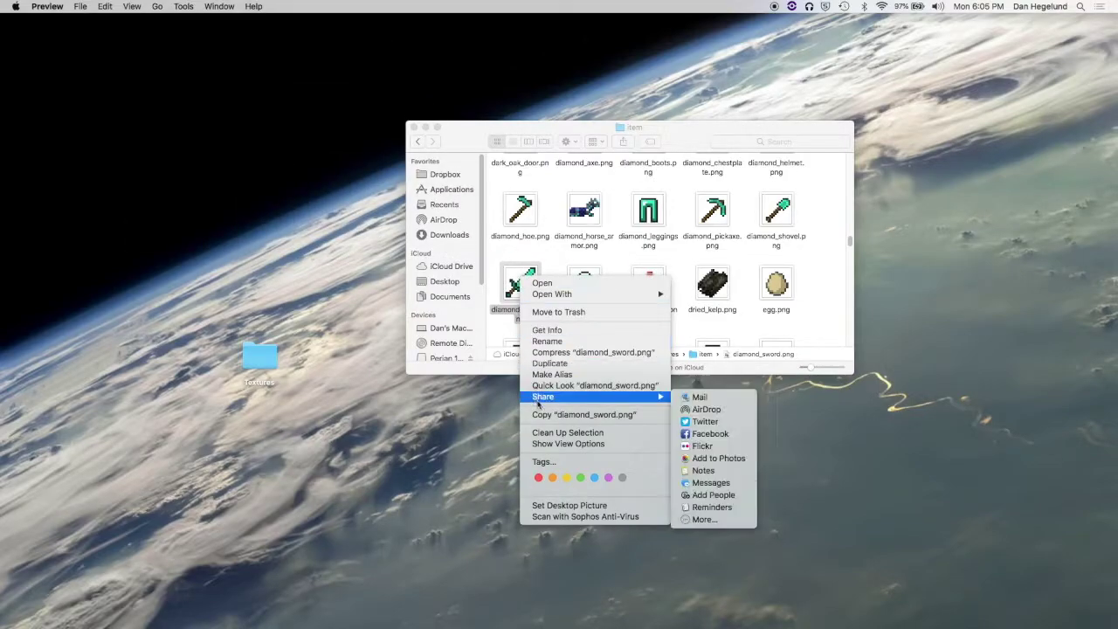
click(498, 294)
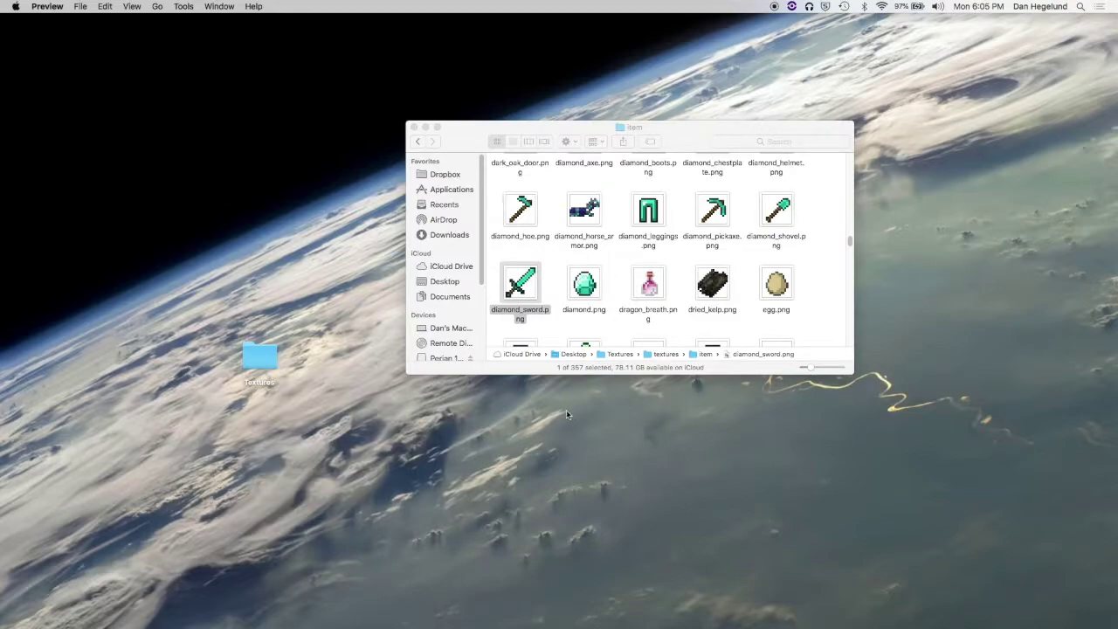
Launch GIMP from the Dock and move its window over Finder.
mouse_move(566, 612)
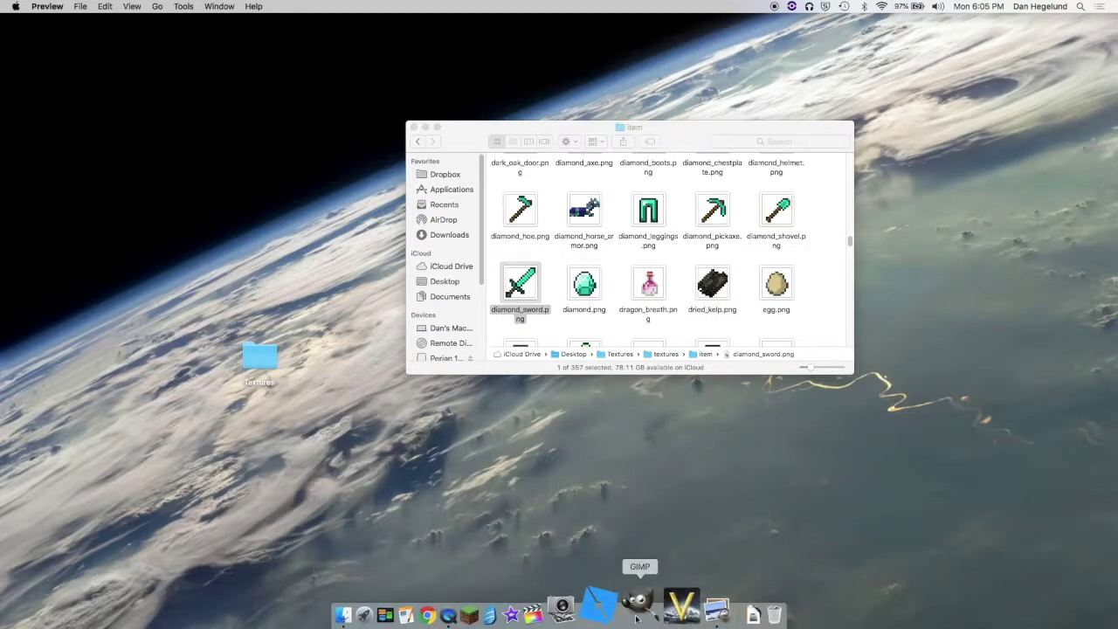
click(636, 611)
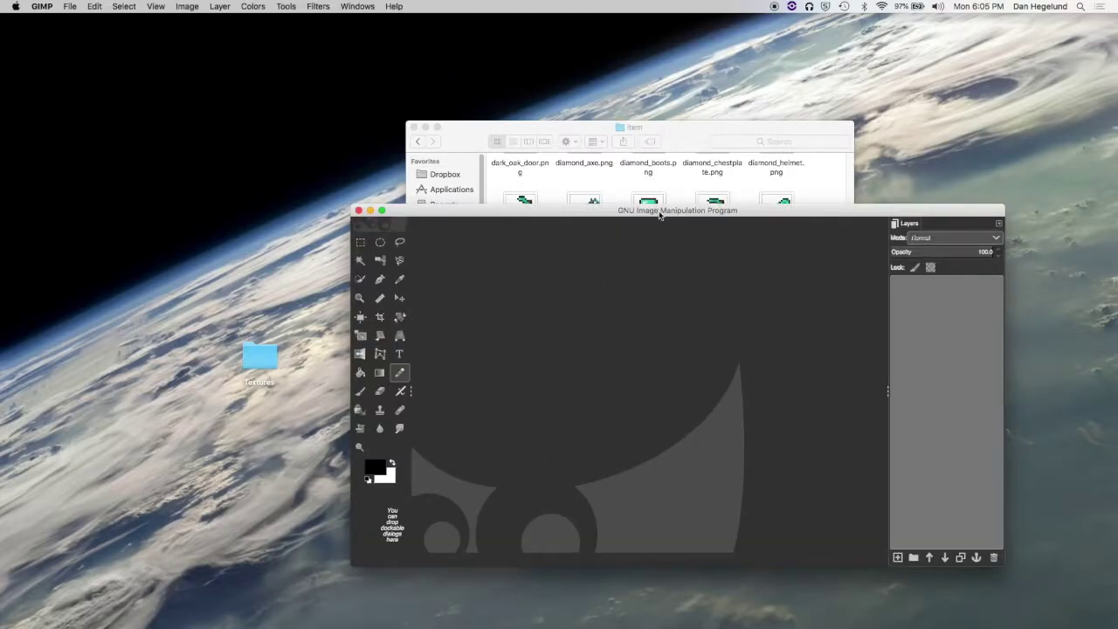
drag(660, 215, 525, 88)
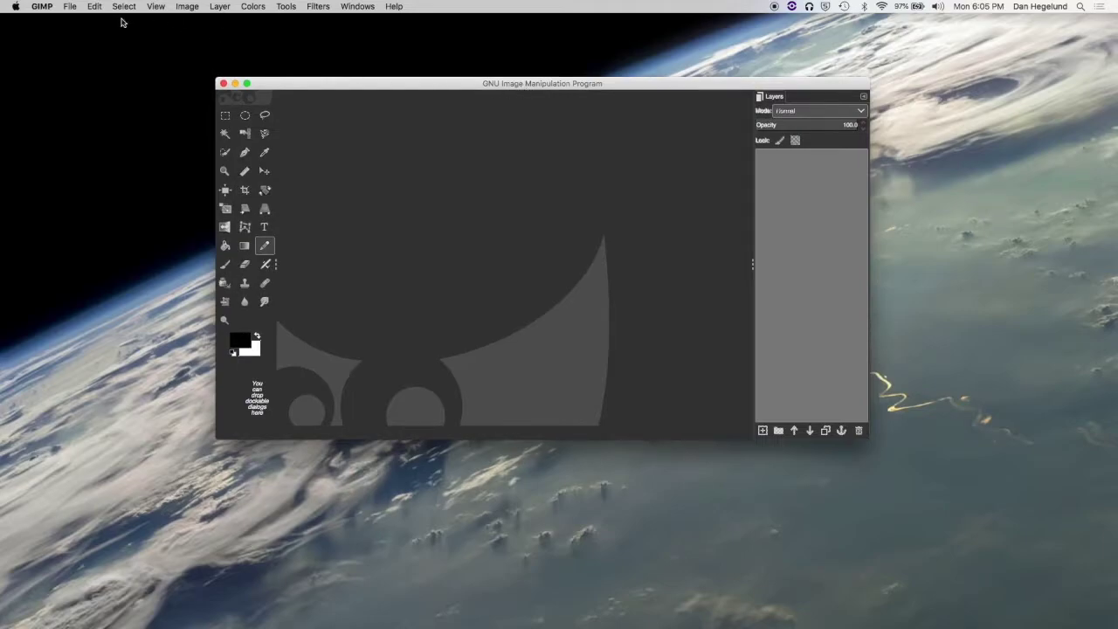
Create a new 16×16 px image filled with Transparency.
click(70, 7)
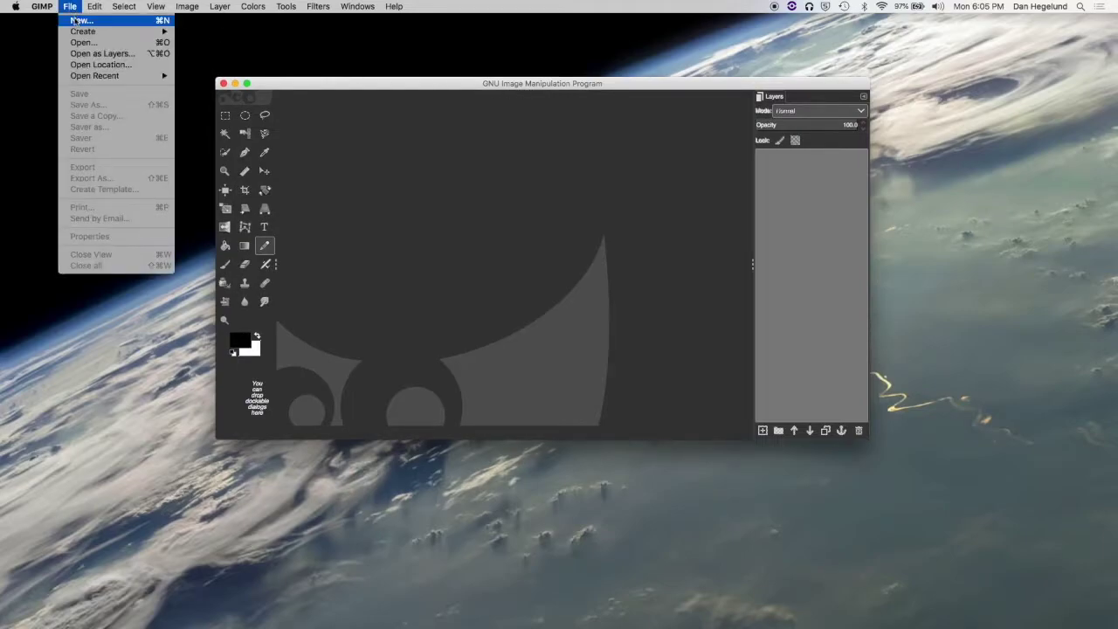
click(76, 19)
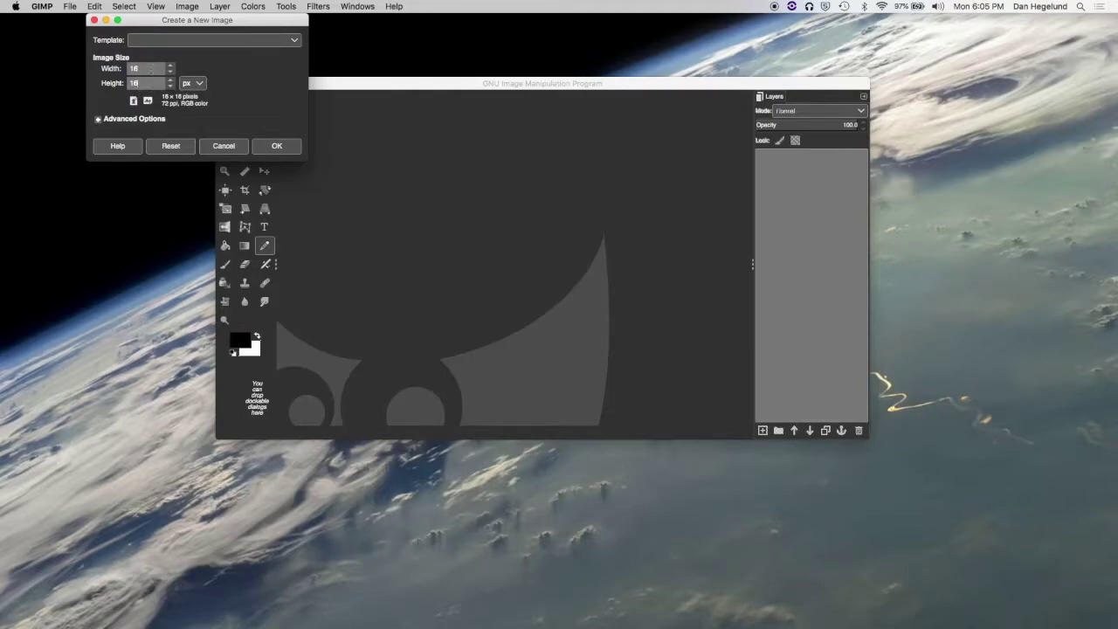
click(100, 119)
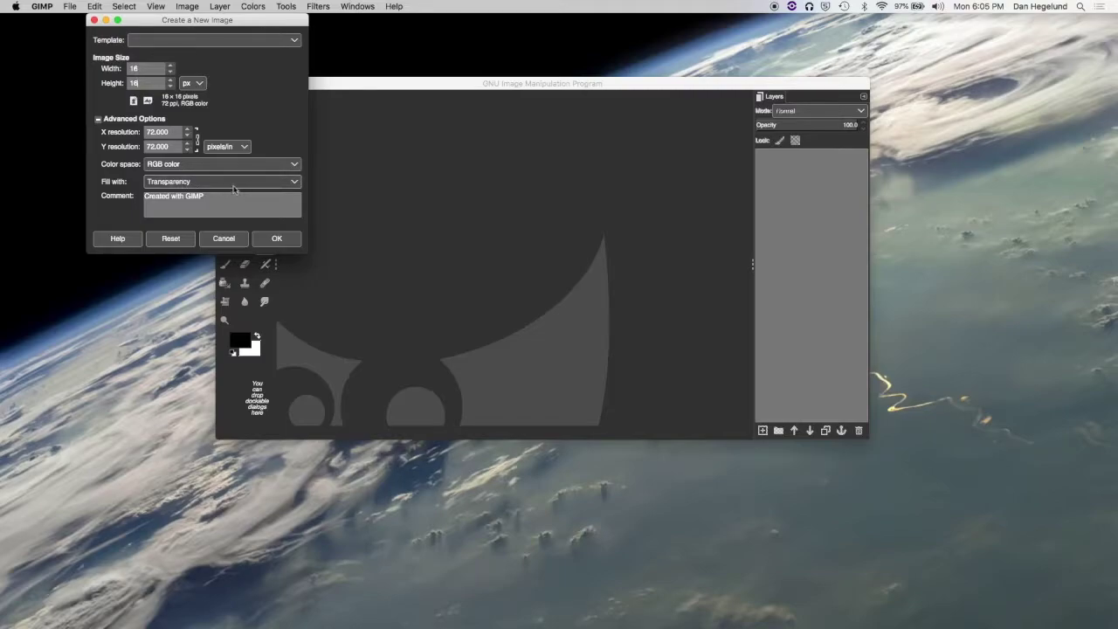
click(278, 239)
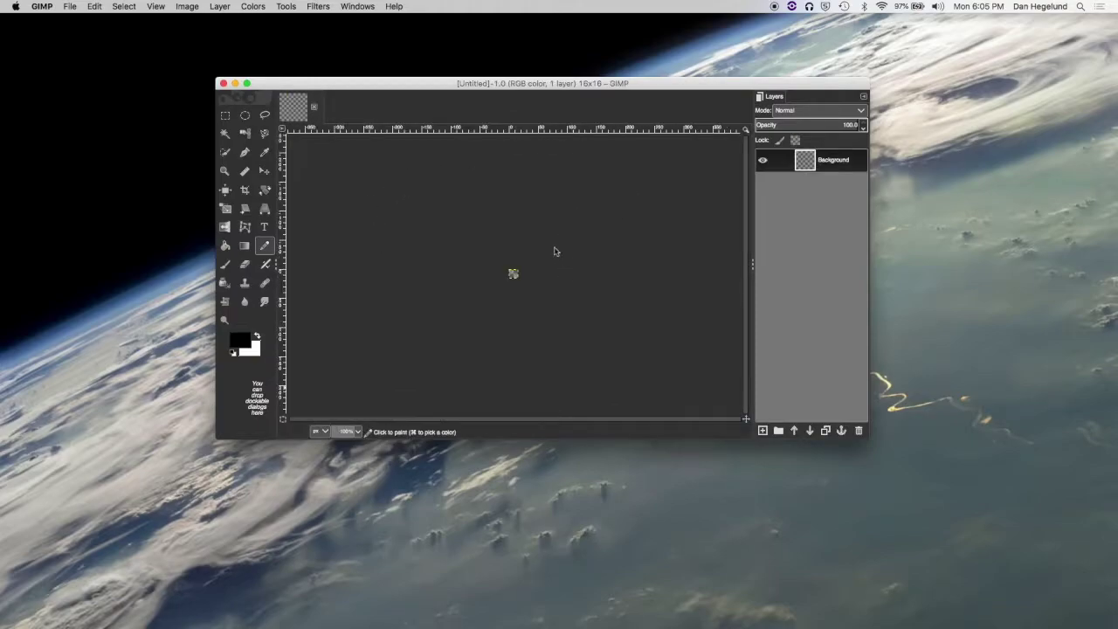
Zoom the canvas to 1600% and paste the diamond sword texture.
key(plus)
key(plus)
key(plus)
key(plus)
key(plus)
key(plus)
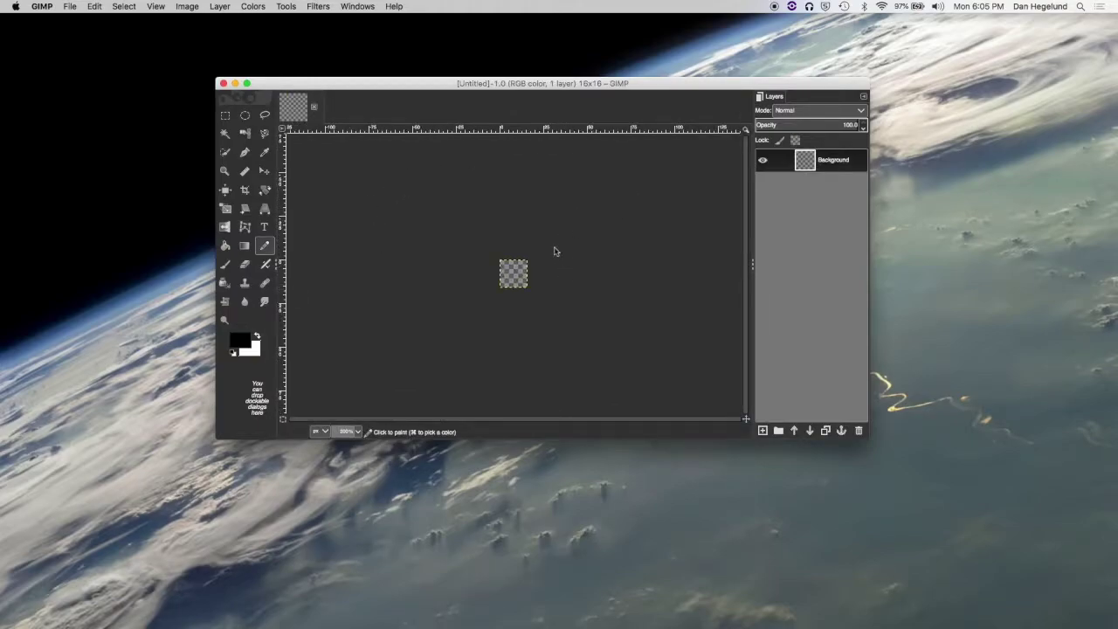
key(plus)
key(plus)
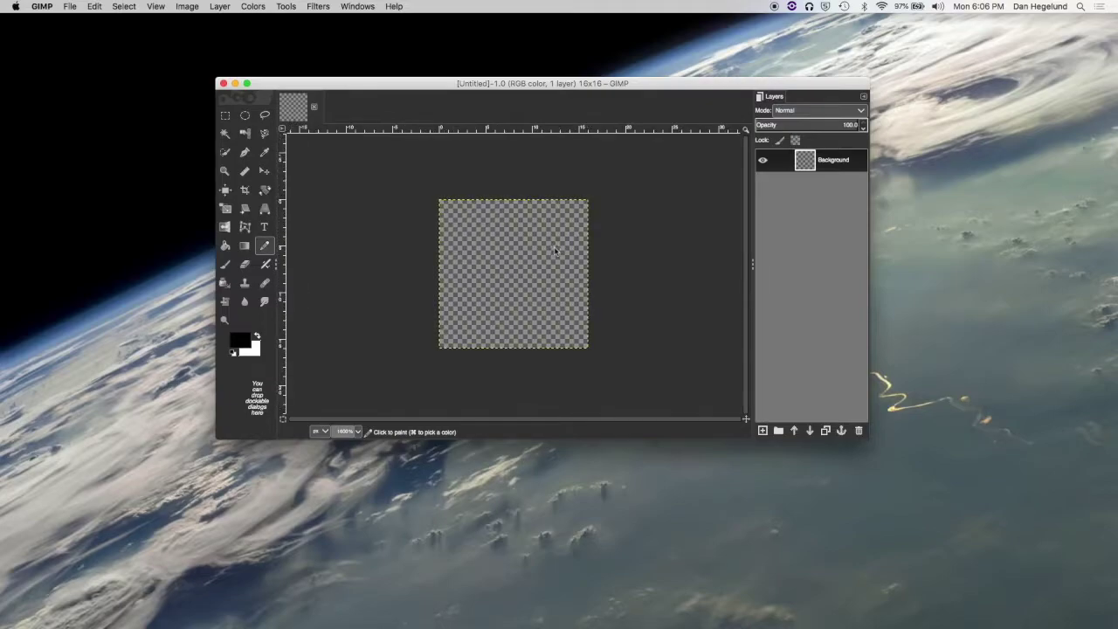
key(minus)
key(minus)
key(minus)
key(plus)
key(plus)
key(plus)
key(plus)
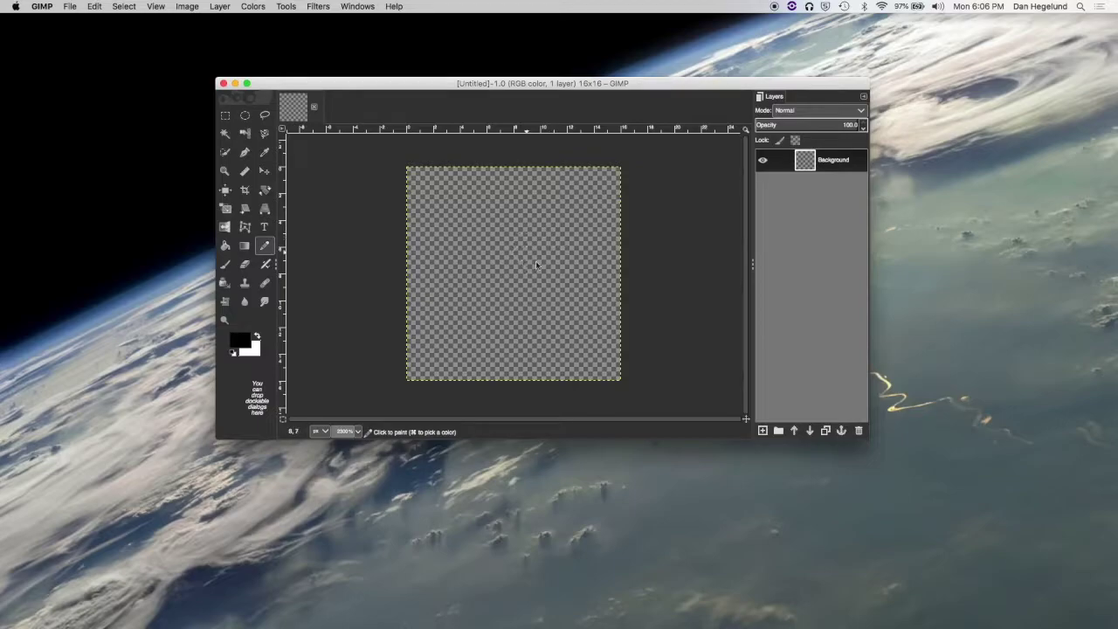
key(super+v)
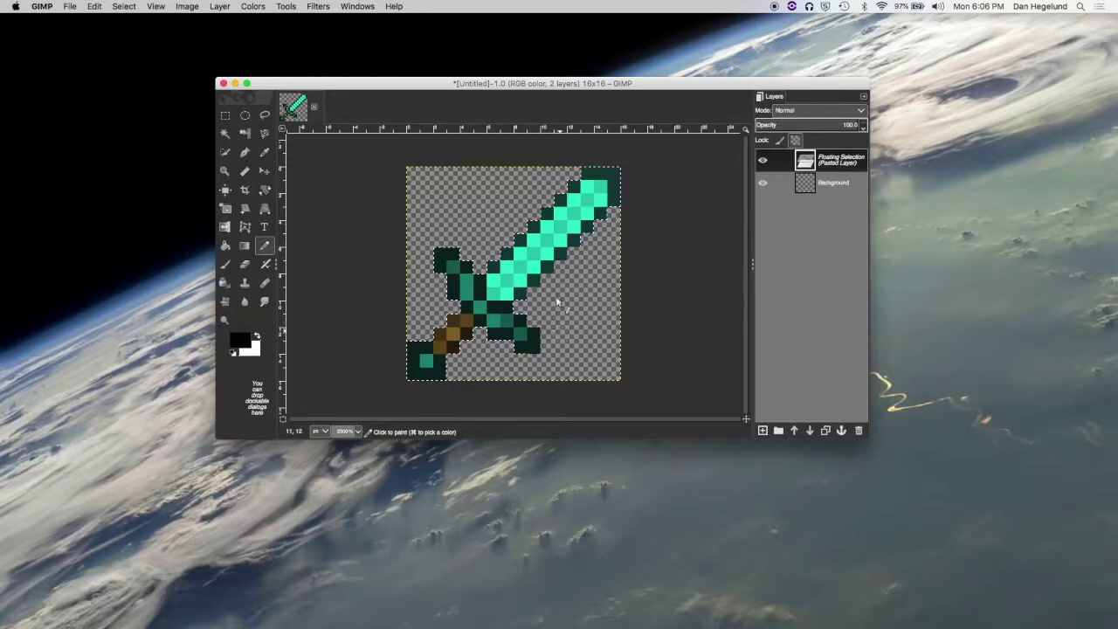
Undo a stray black stroke and anchor the floating sword into the Background layer.
drag(559, 222, 494, 295)
key(super+z)
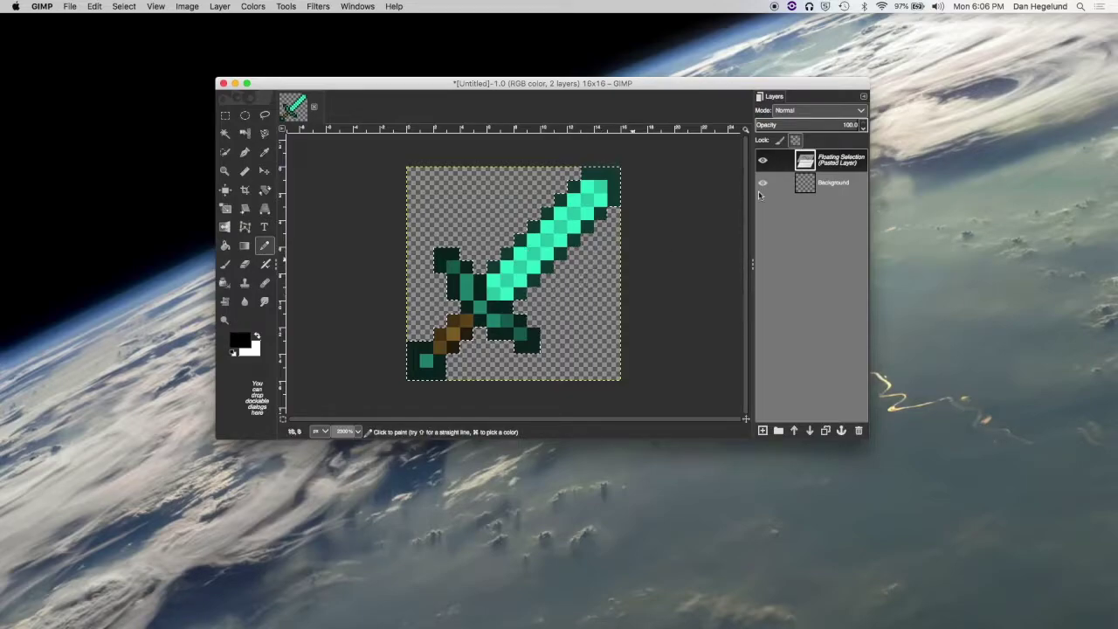
right_click(814, 164)
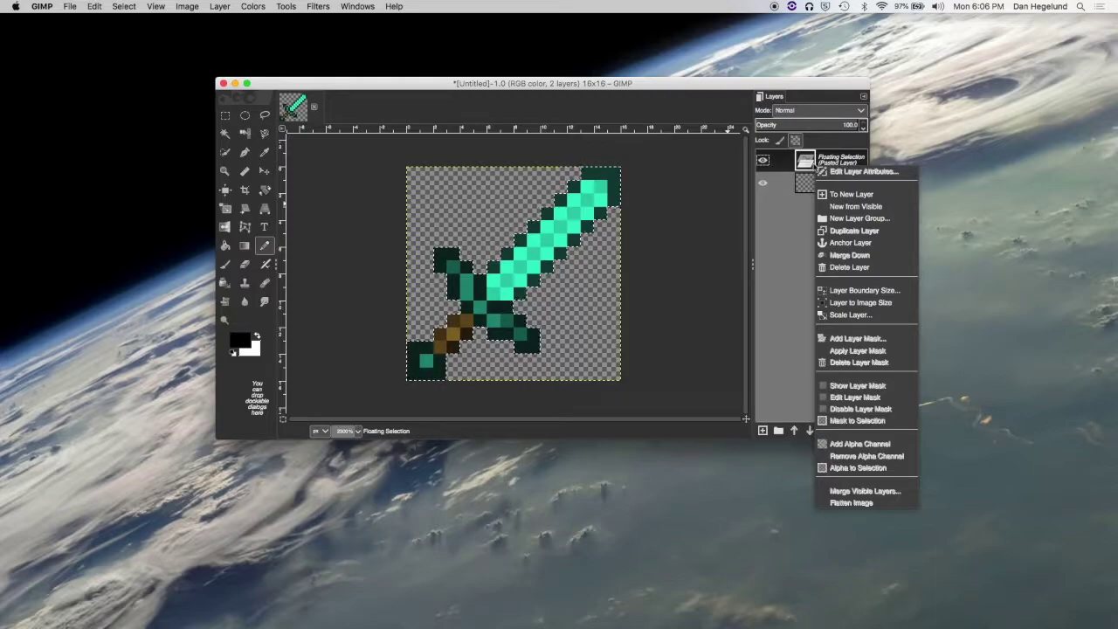
click(844, 244)
Draw black test strokes on the sword and undo them.
mouse_move(587, 262)
mouse_down()
mouse_move(587, 311)
mouse_move(561, 245)
mouse_up()
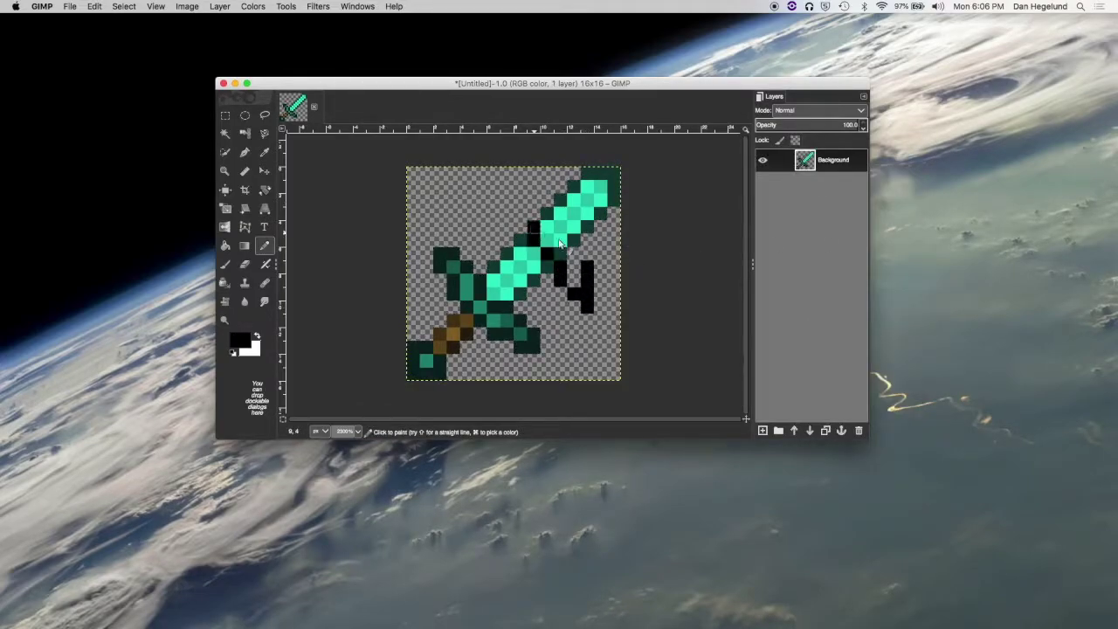
key(super+z)
key(super+z)
key(super+z)
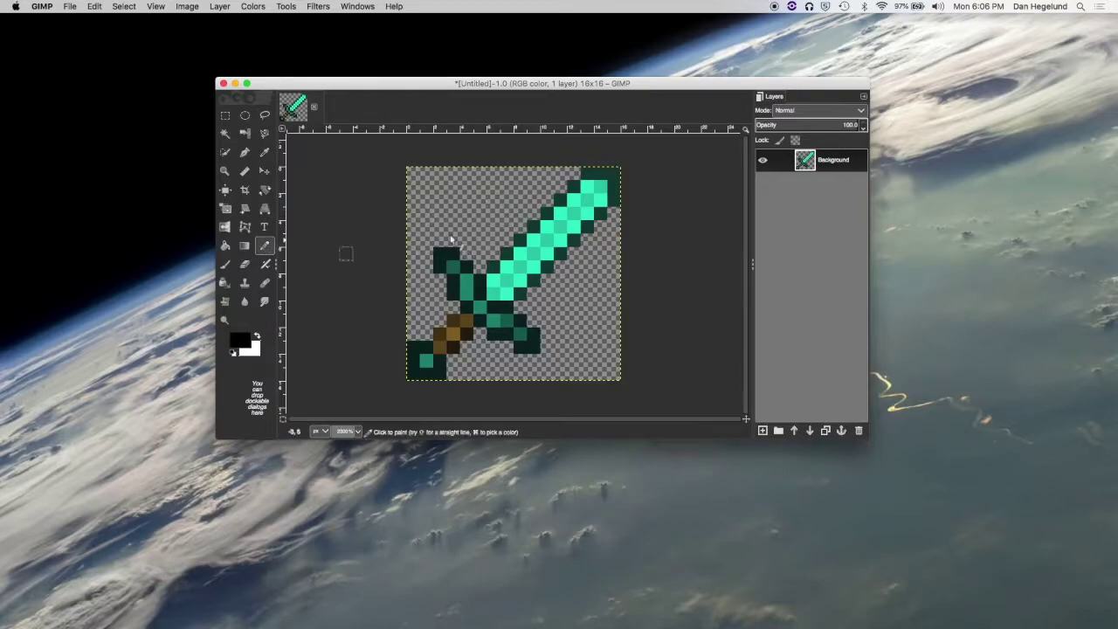
drag(494, 210, 562, 298)
drag(584, 199, 594, 271)
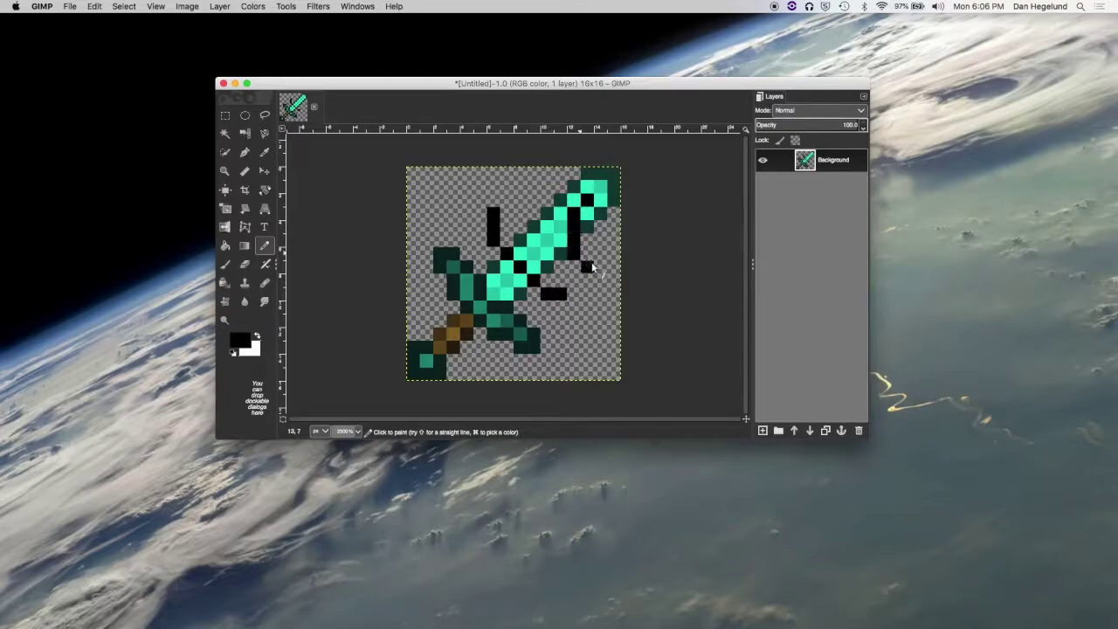
key(super+z)
key(super+z)
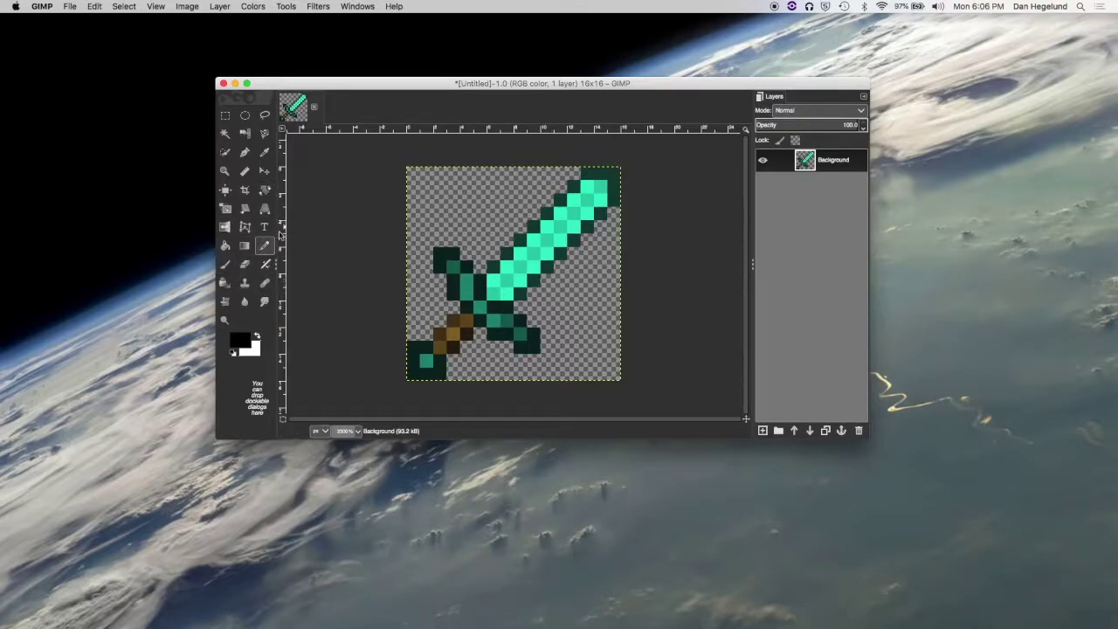
Pick the sword's dark green as foreground, test a pencil stroke, and undo it.
click(265, 152)
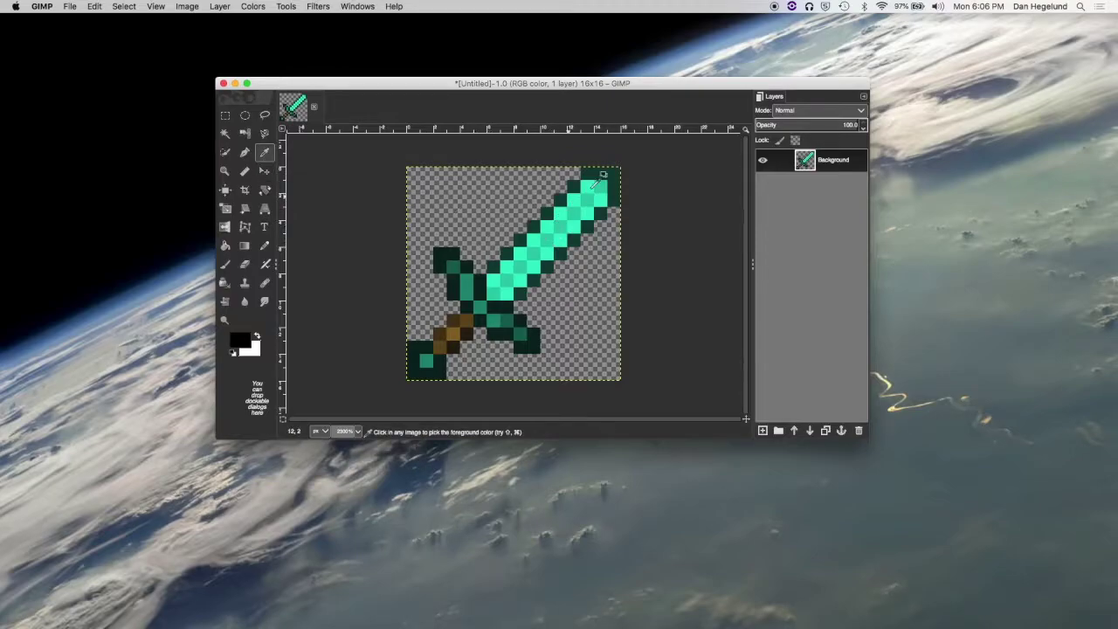
click(616, 172)
click(266, 246)
mouse_move(479, 212)
mouse_down()
mouse_move(508, 220)
mouse_move(499, 212)
mouse_up()
key(super+z)
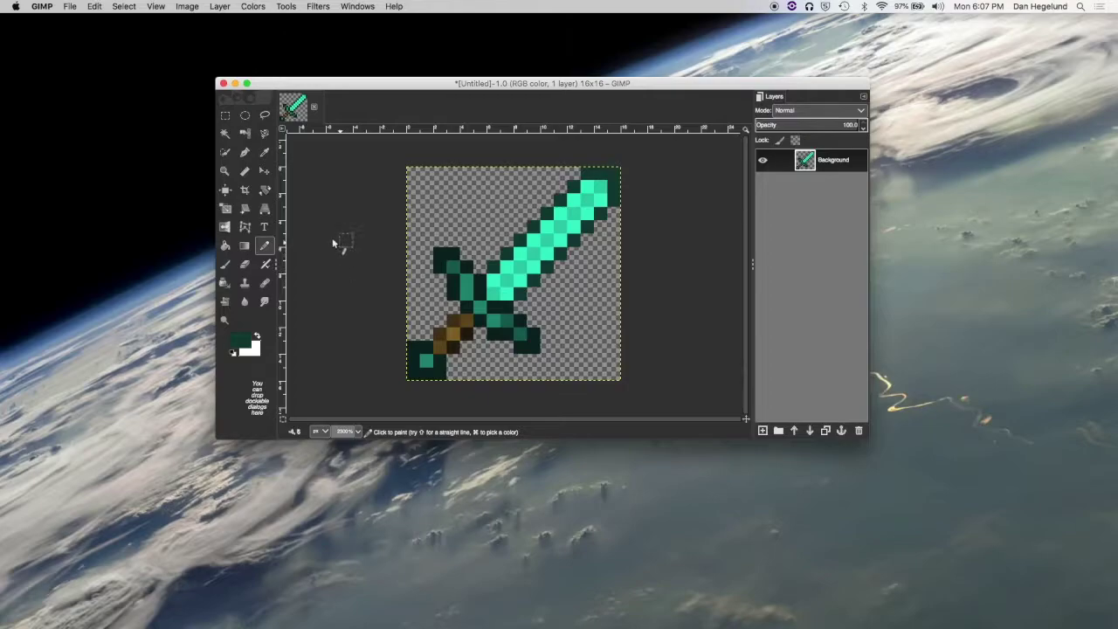
Try the Paintbrush and Eraser on the upper blade, then restore the erased pixels.
click(226, 265)
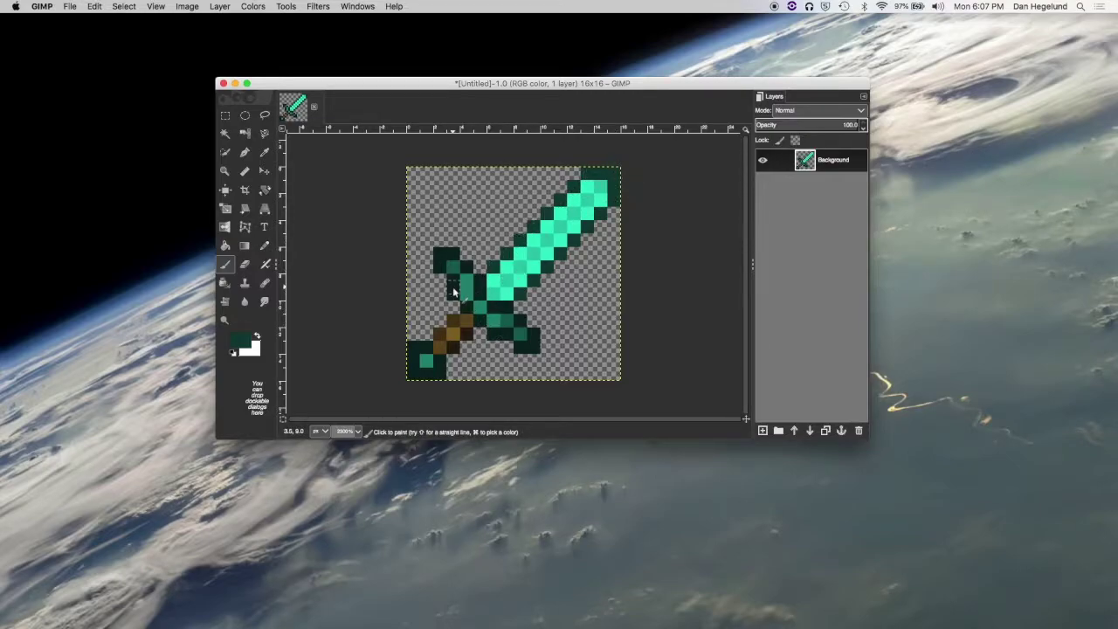
click(245, 263)
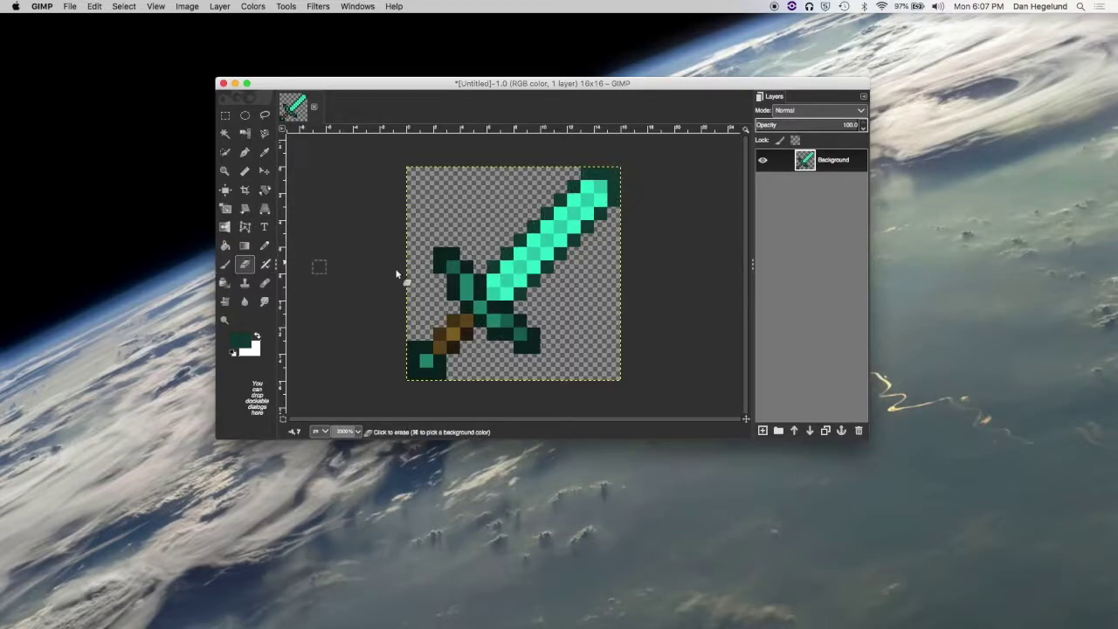
click(573, 216)
mouse_move(575, 220)
mouse_down()
mouse_move(598, 190)
mouse_move(561, 219)
mouse_move(548, 252)
mouse_move(578, 243)
mouse_up()
key(super+z)
key(super+z)
key(super+z)
key(super+z)
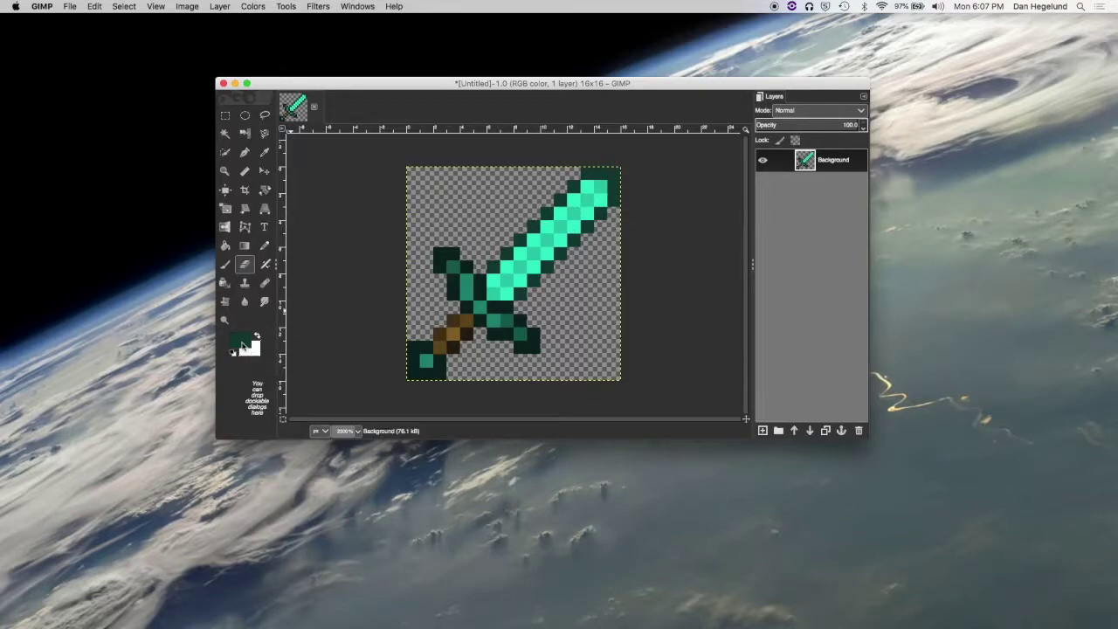
Pick new foreground colours and pencil the sword in dark red-brown with green grip pixels.
click(243, 345)
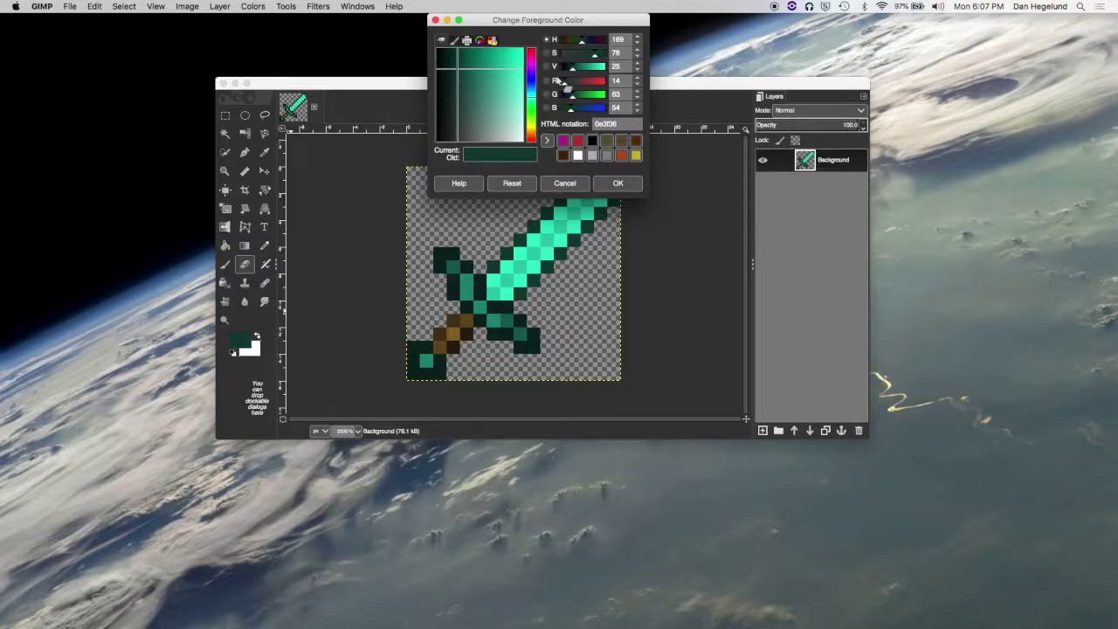
drag(501, 122, 499, 73)
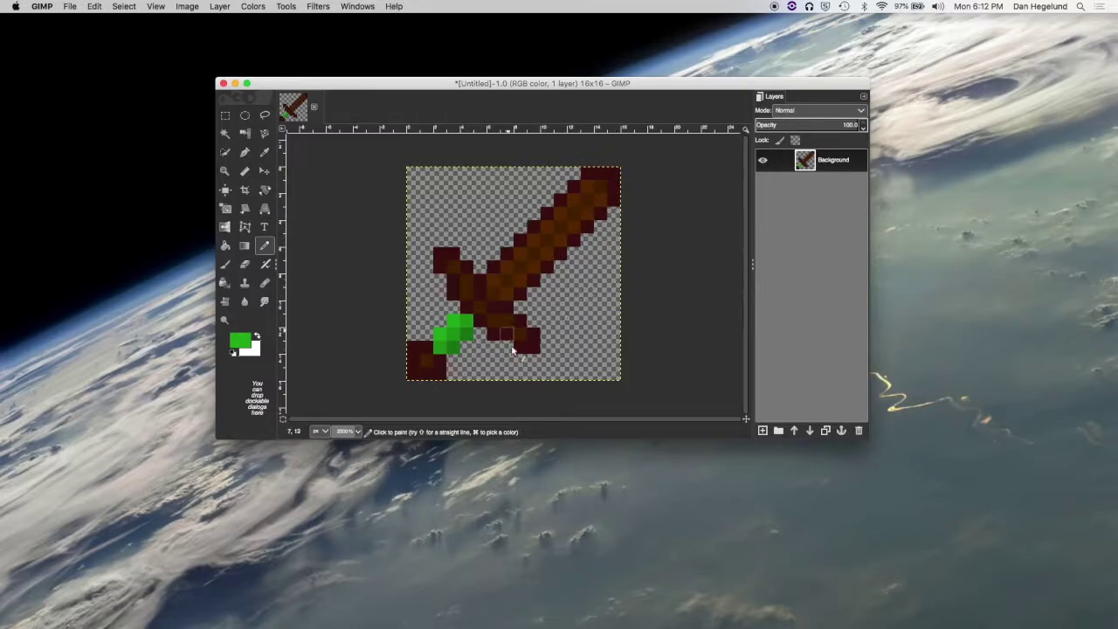
click(508, 337)
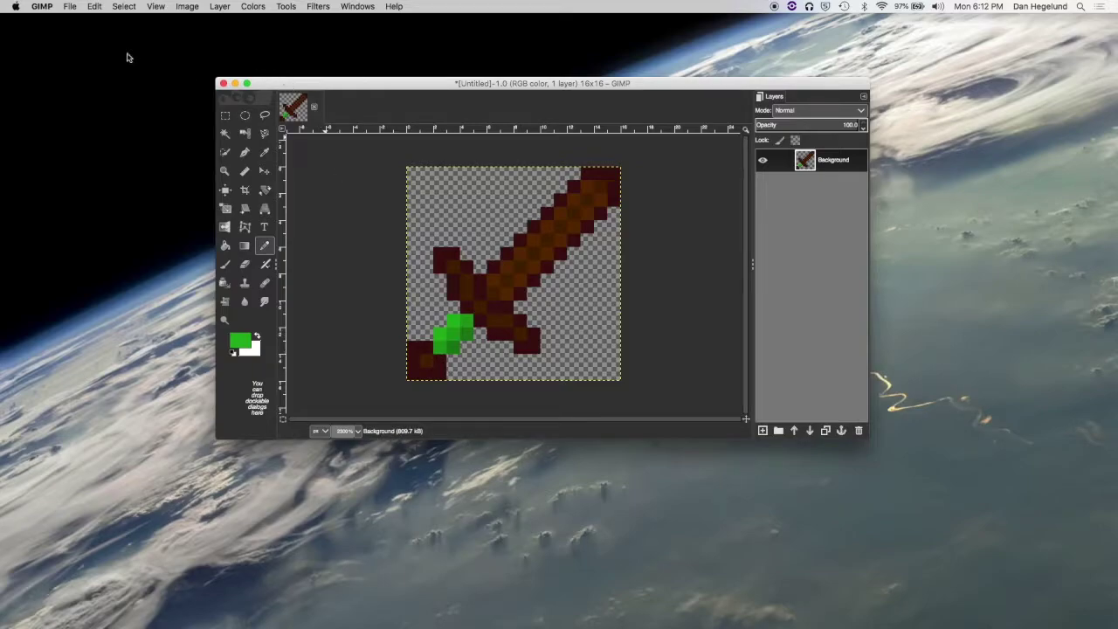
Start exporting the image and browse to the Desktop's Textures folder.
click(73, 9)
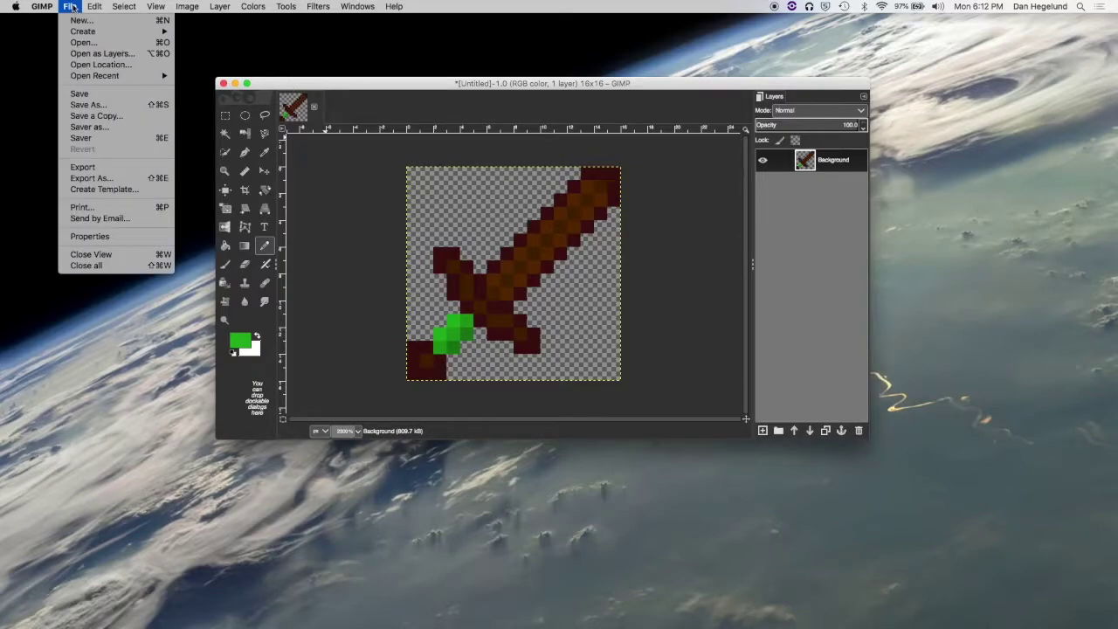
click(103, 167)
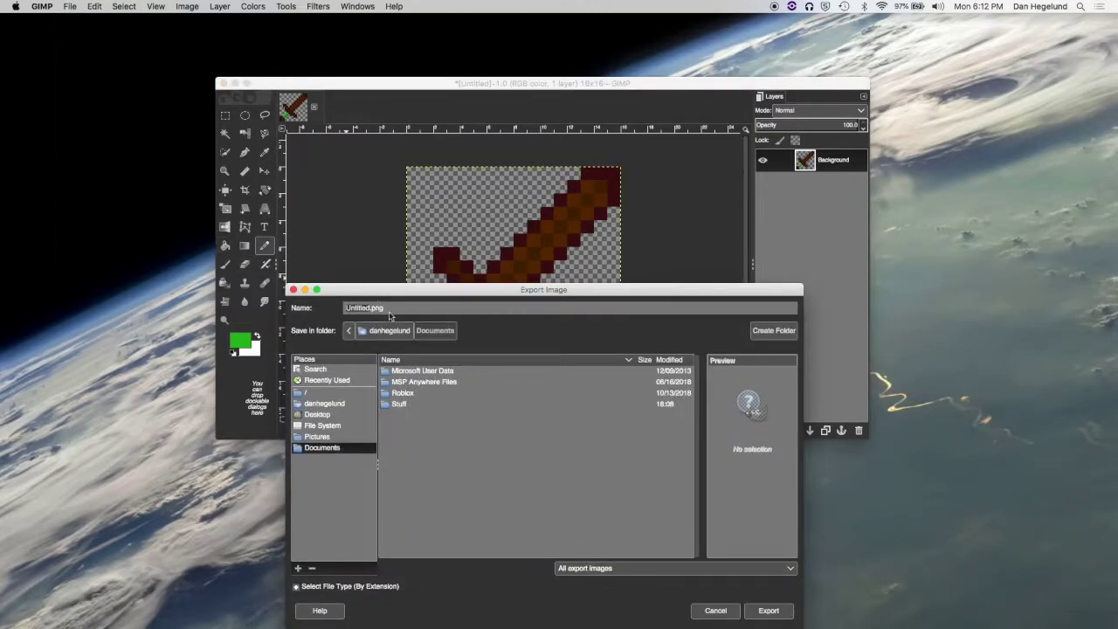
drag(398, 291, 483, 259)
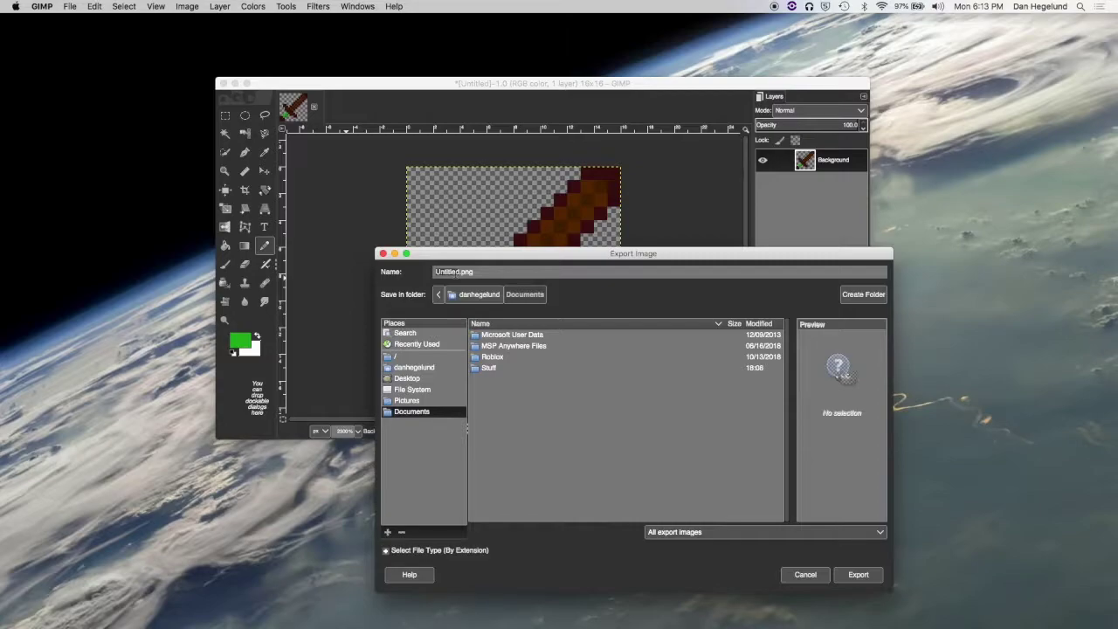
text(diamond_swor)
click(421, 378)
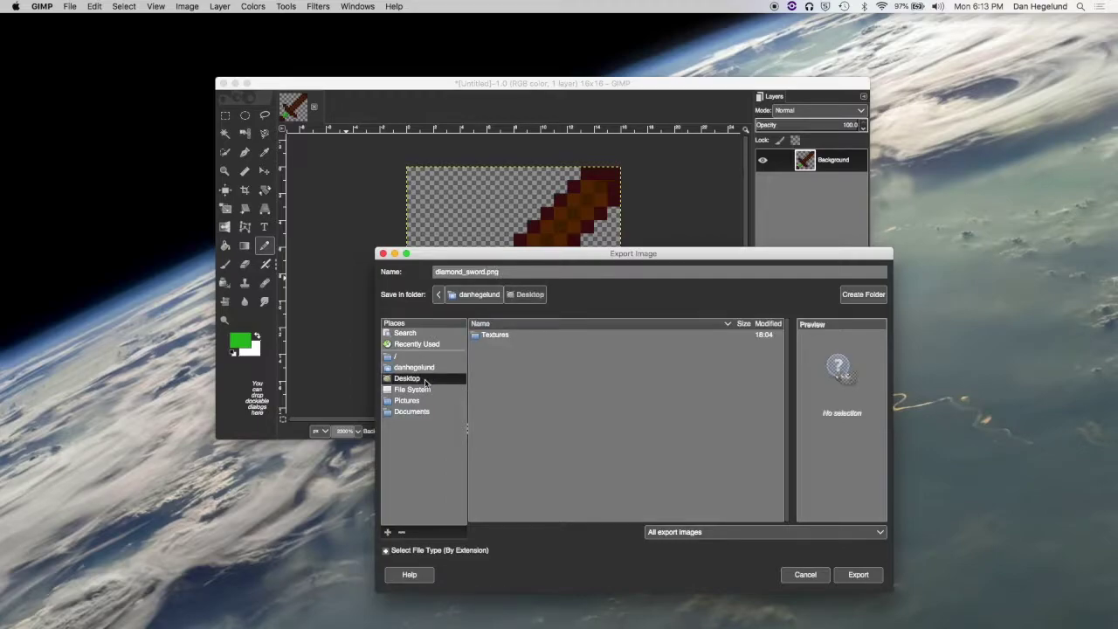
double_click(494, 334)
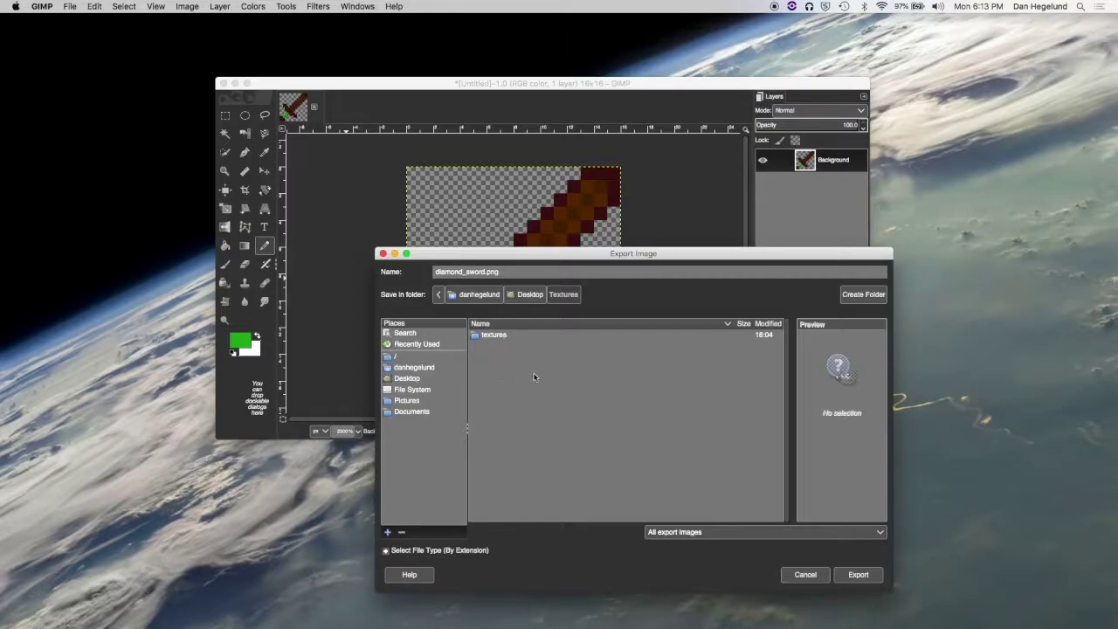
Export it as diamond_sword.png, confirming the PNG options with their current settings.
click(873, 580)
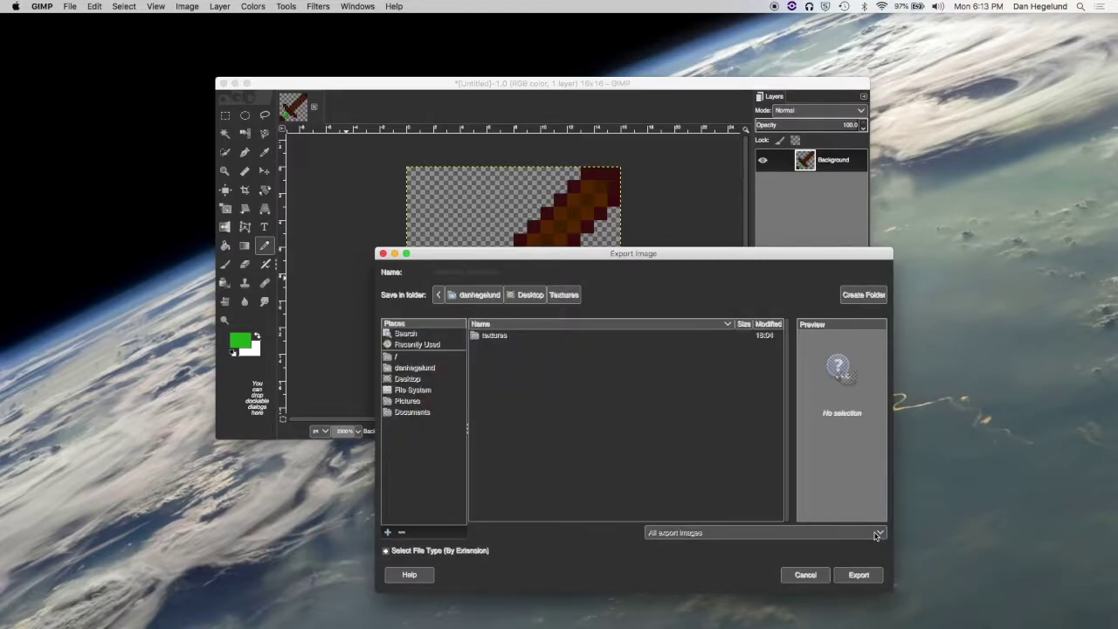
drag(609, 217, 975, 150)
click(794, 253)
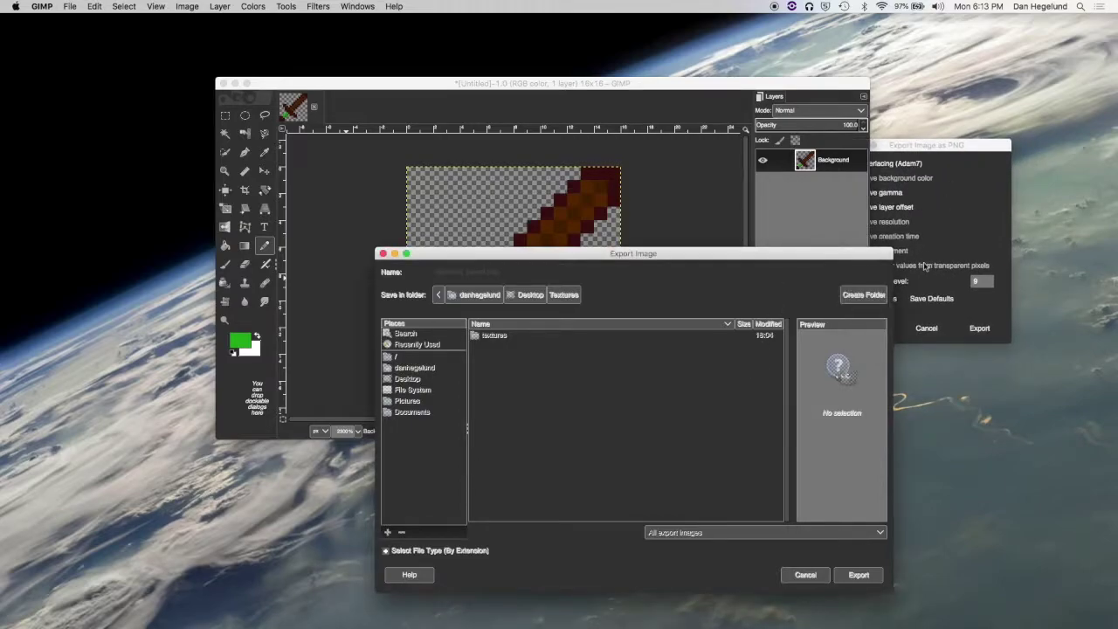
click(975, 152)
click(979, 328)
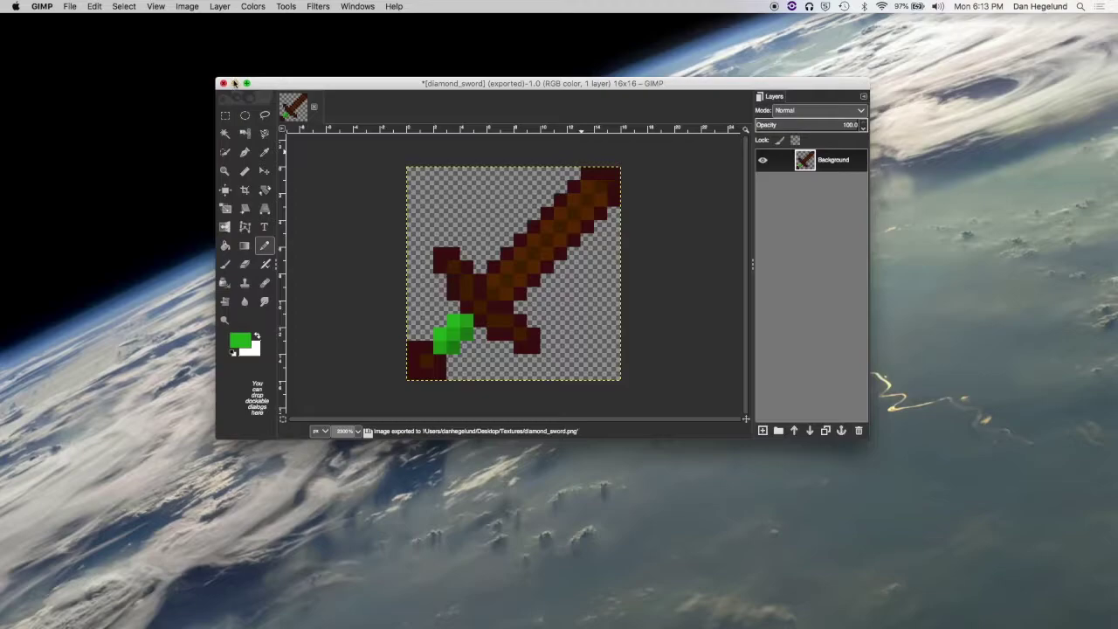
Hide GIMP and open the Textures folder on the desktop.
click(234, 83)
click(251, 363)
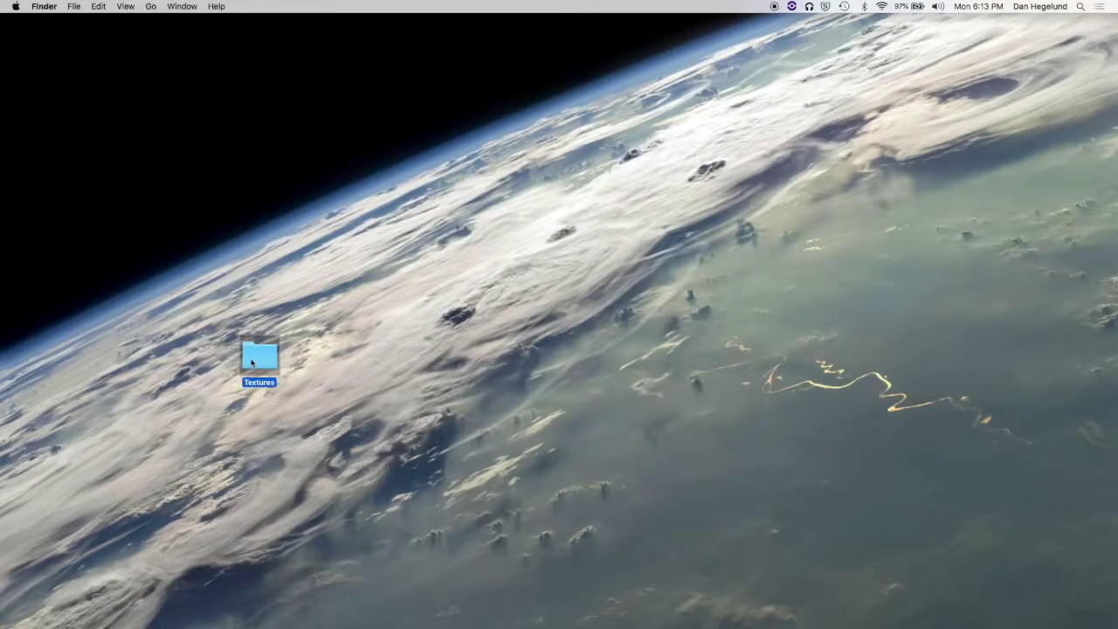
double_click(252, 363)
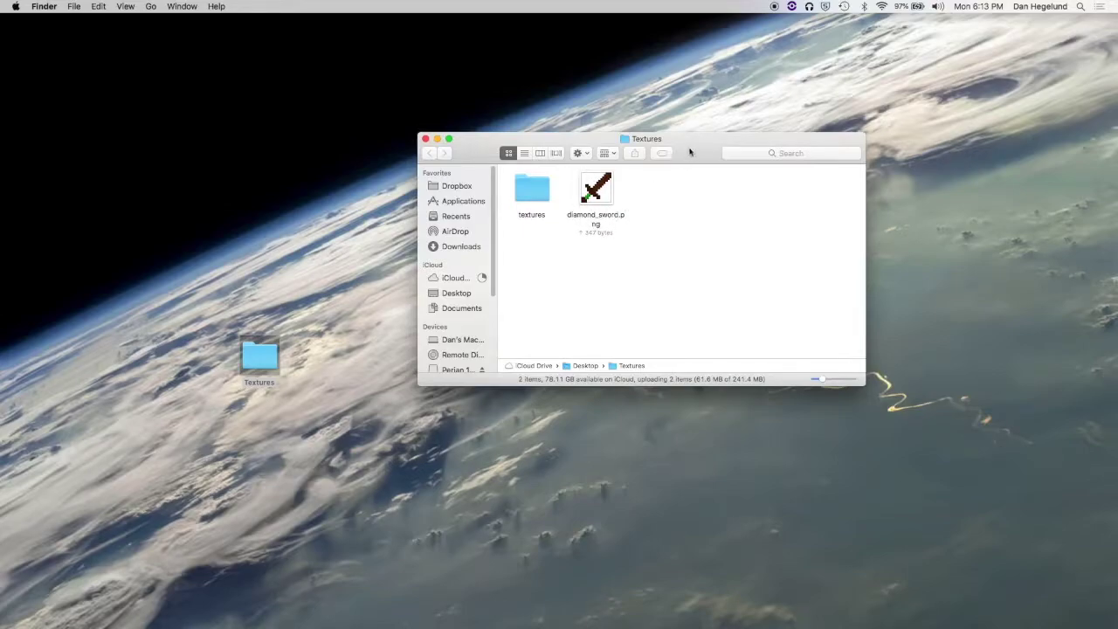
Move the Textures window aside and launch Minecraft from the Dock.
drag(690, 152, 410, 150)
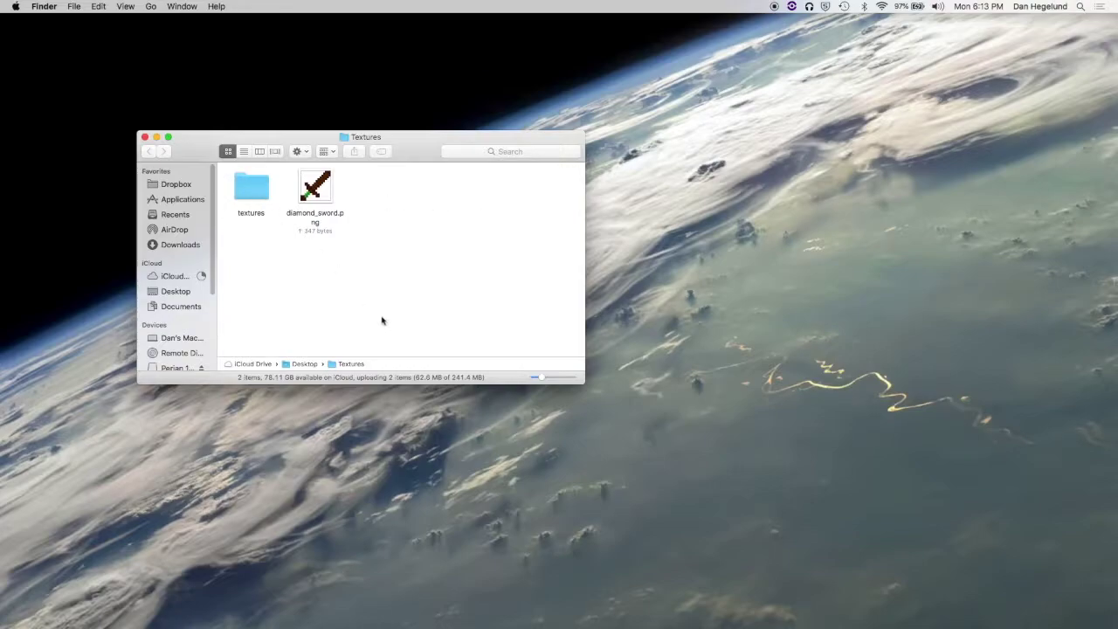
mouse_move(445, 616)
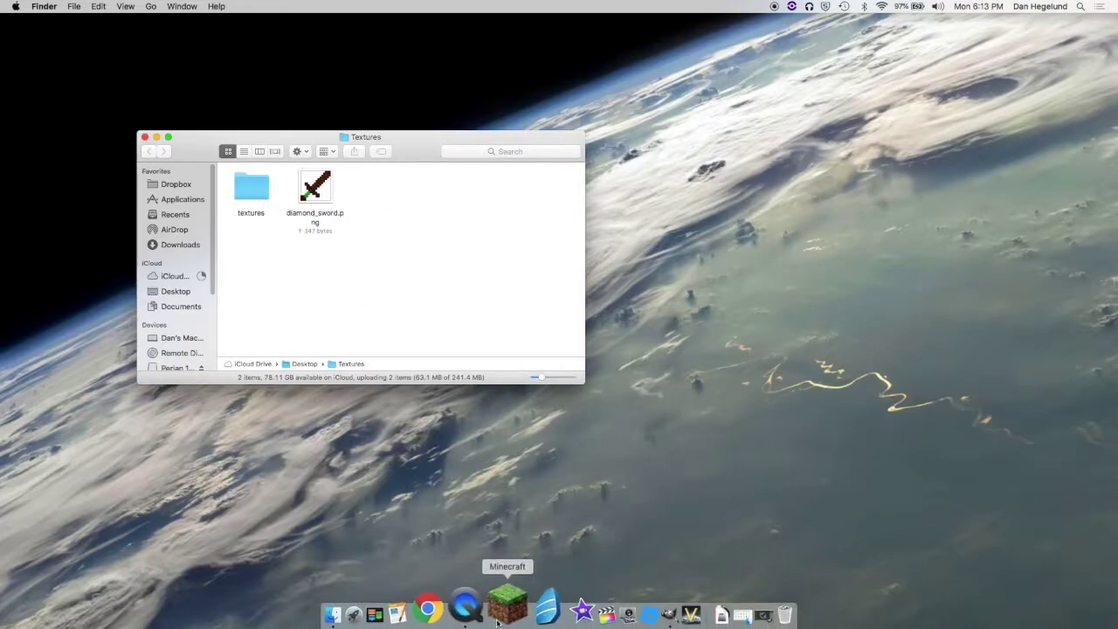
click(497, 616)
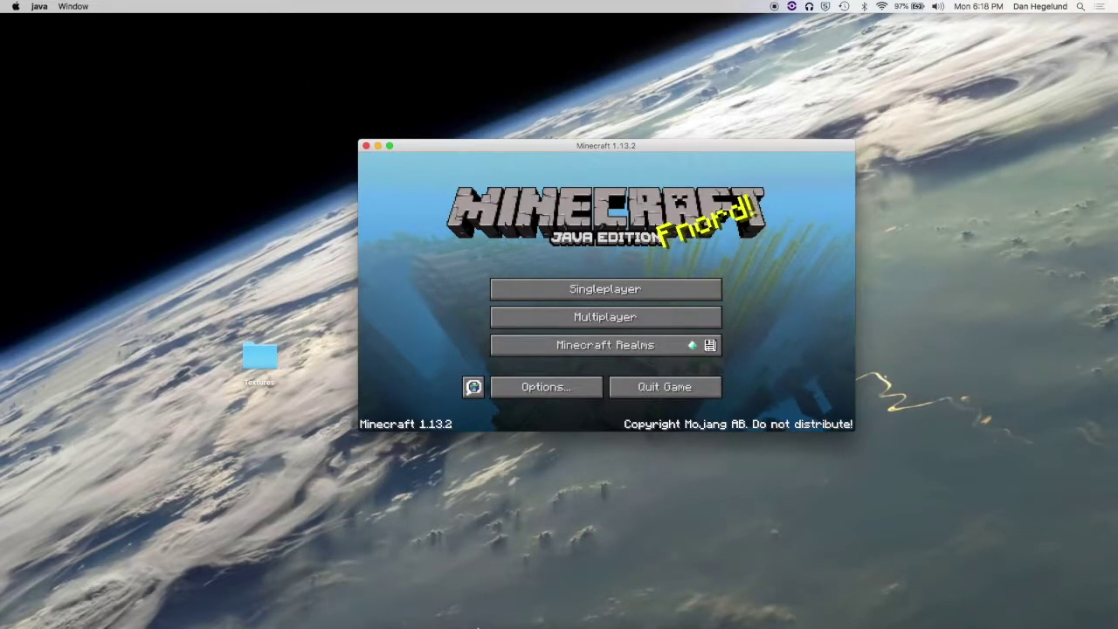
In a new Finder window, browse Macintosh HD > Users > the home folder.
click(387, 613)
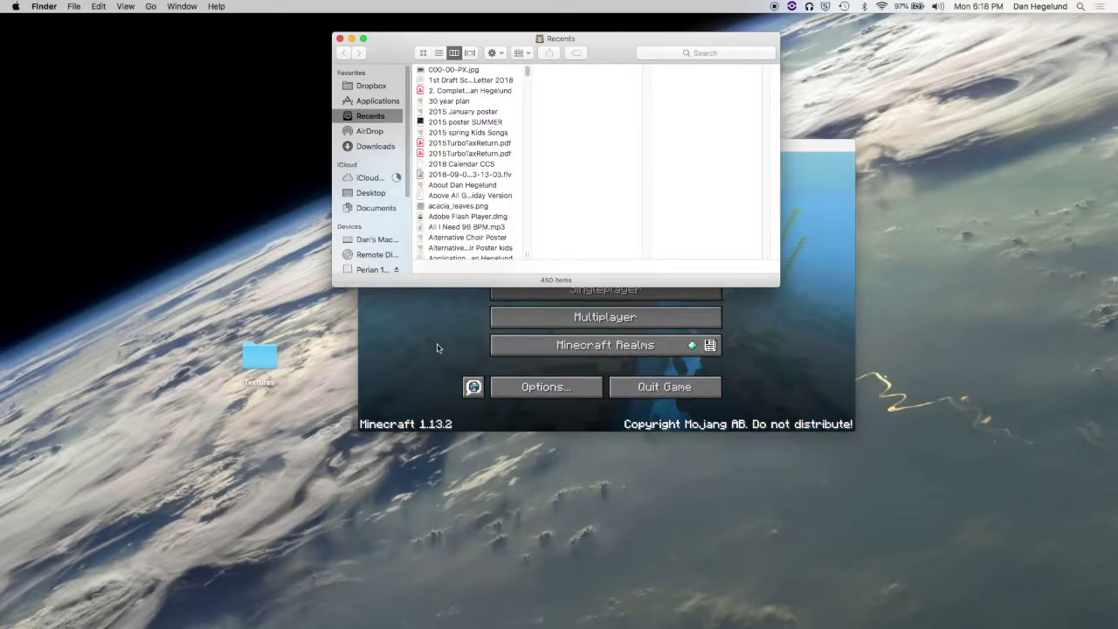
click(371, 239)
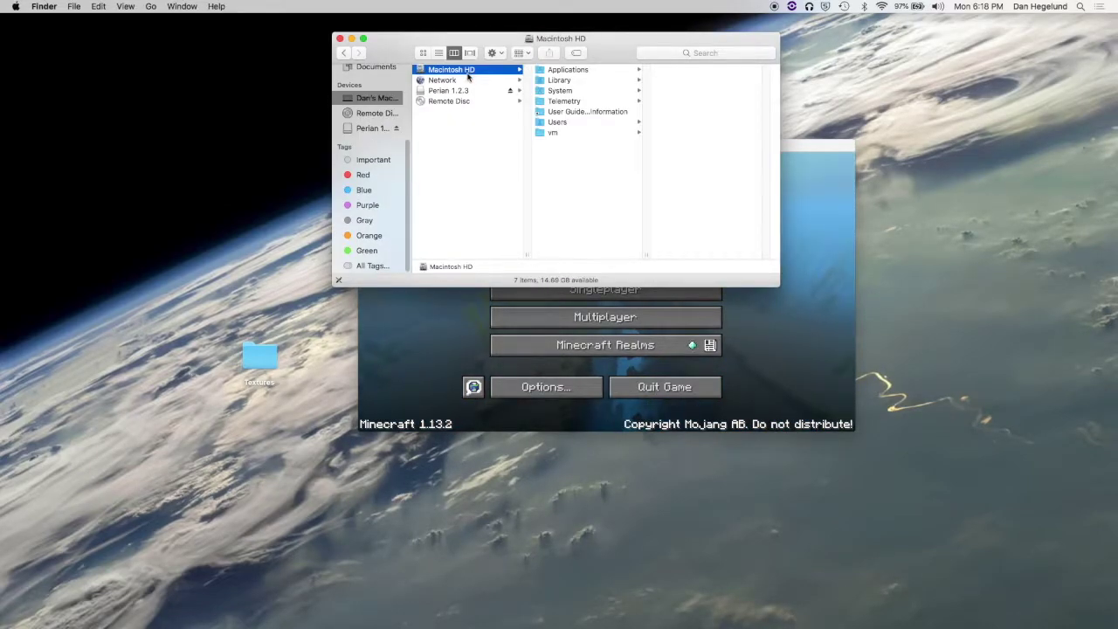
click(554, 123)
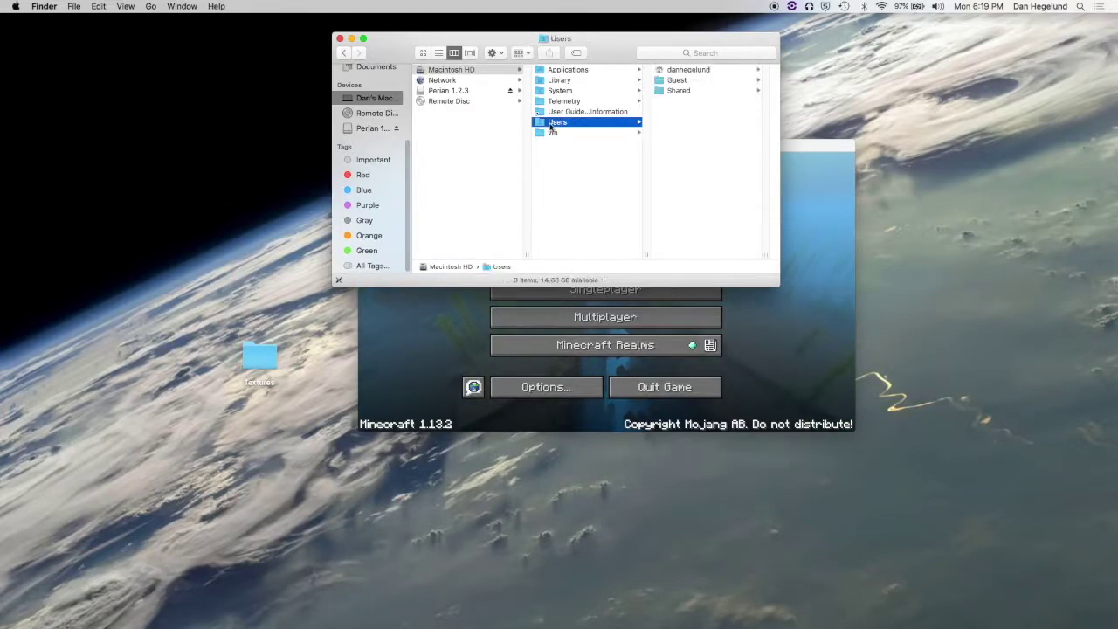
click(677, 72)
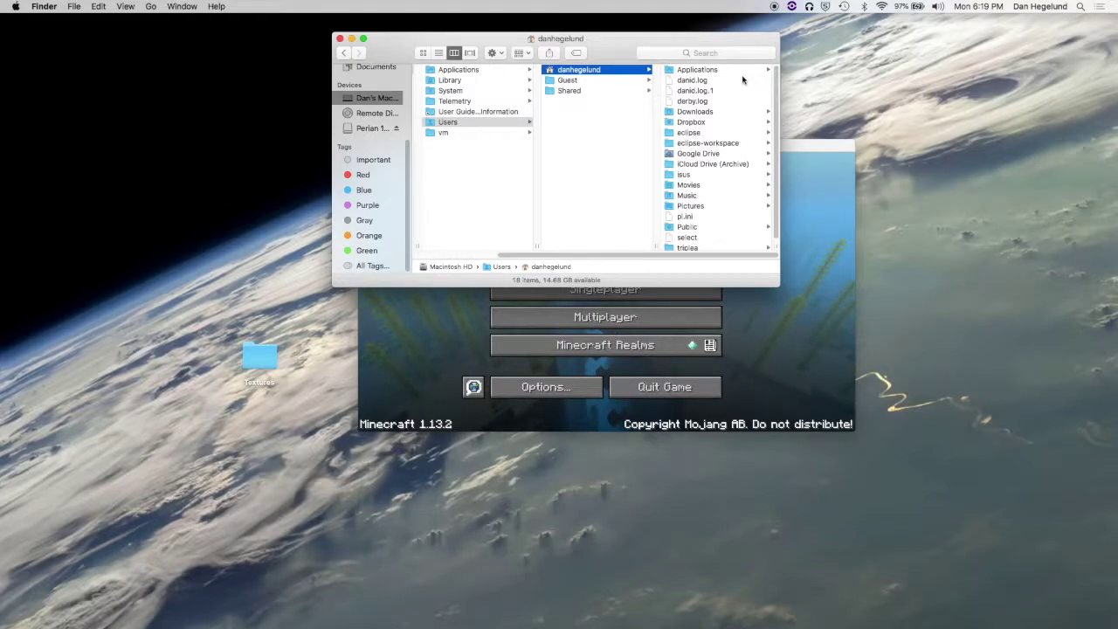
Jump to the hidden Library folder from the Go menu with Option held.
click(150, 7)
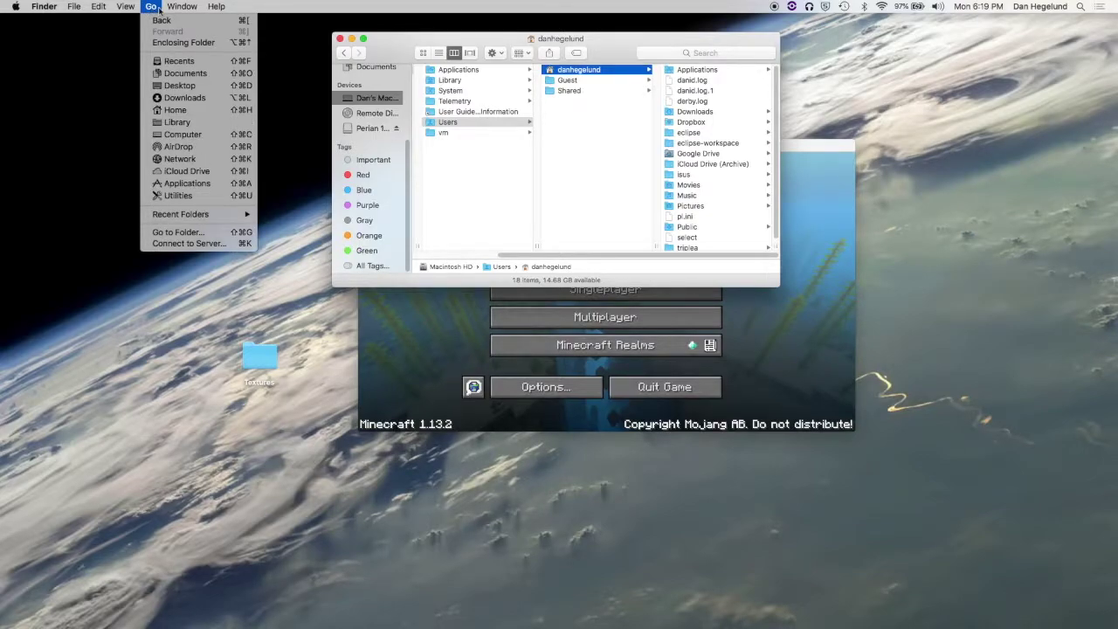
key(alt)
click(179, 123)
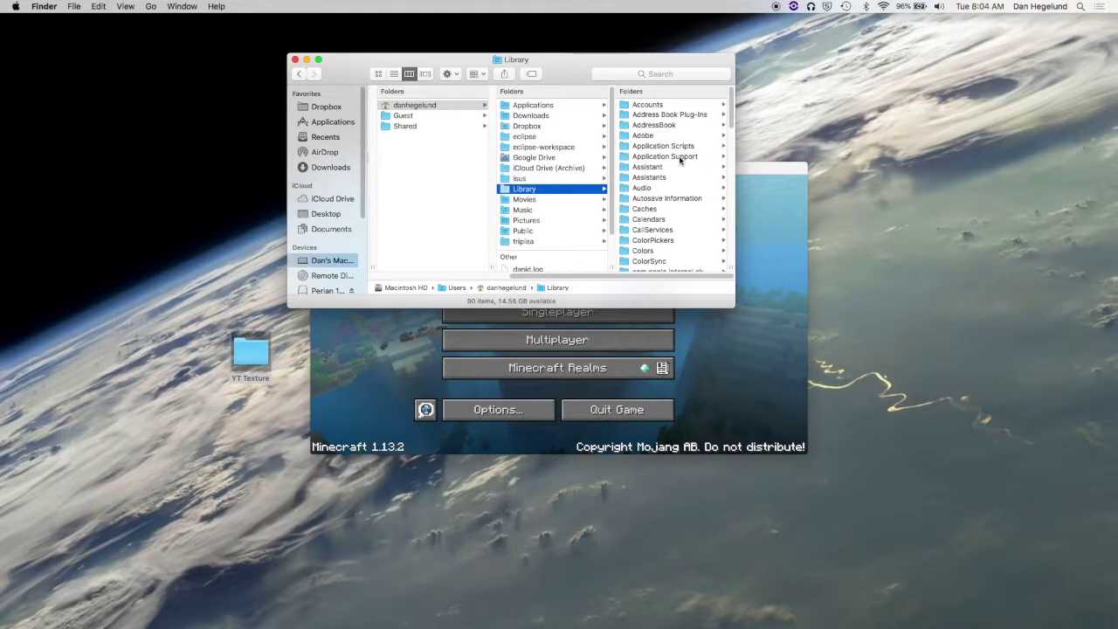
Go to Library > Application Support > minecraft > versions > 1.13.2.
click(680, 157)
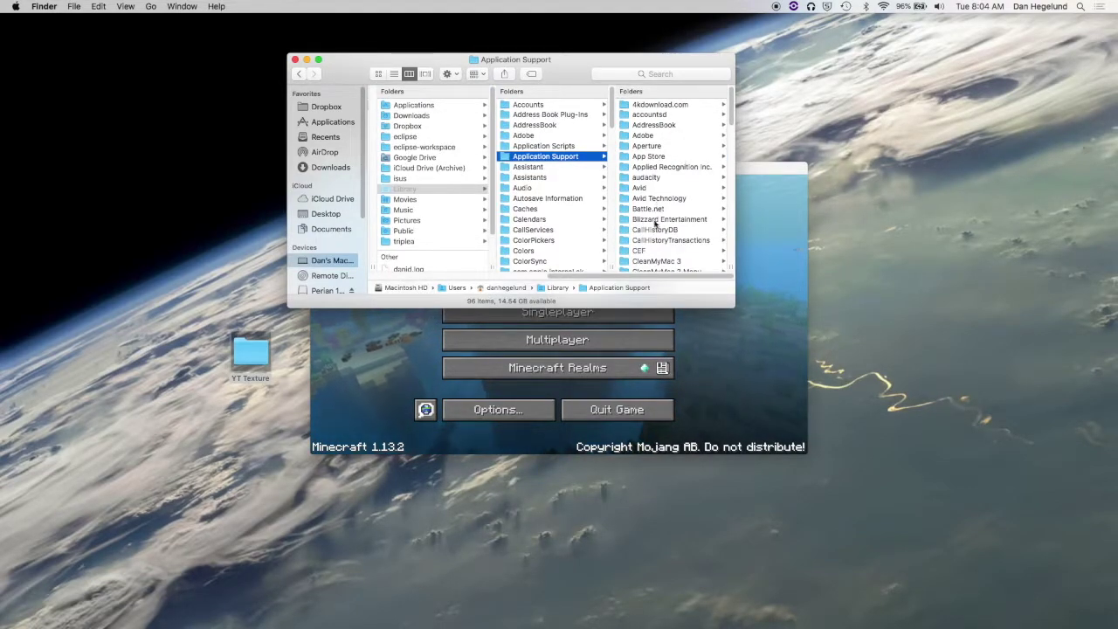
scroll(655, 229, down, 5)
scroll(655, 228, down, 5)
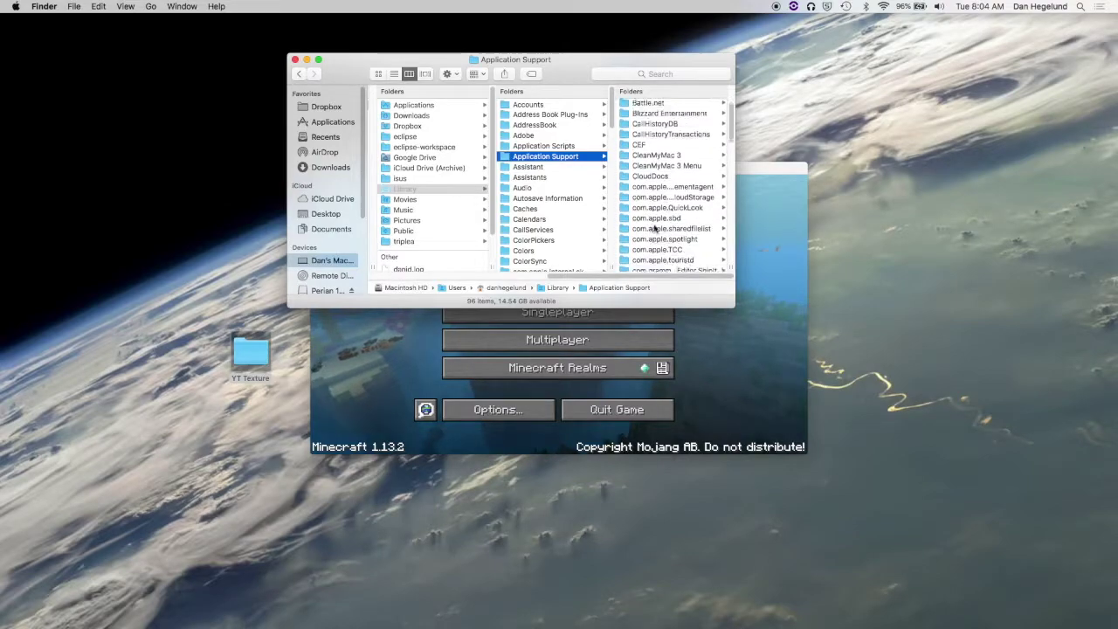
click(655, 230)
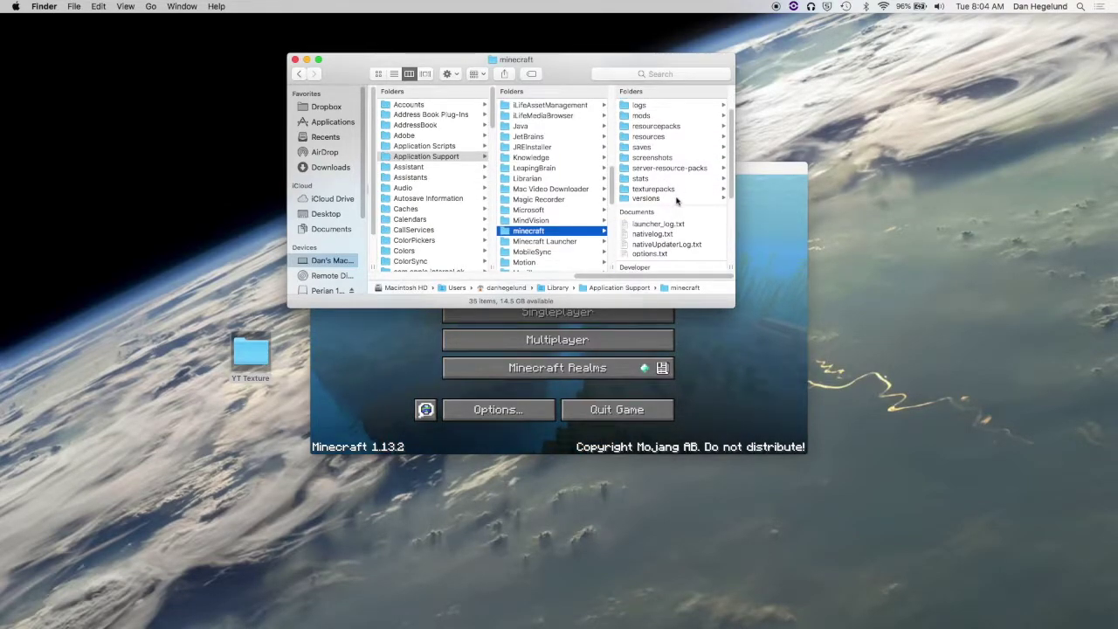
click(677, 199)
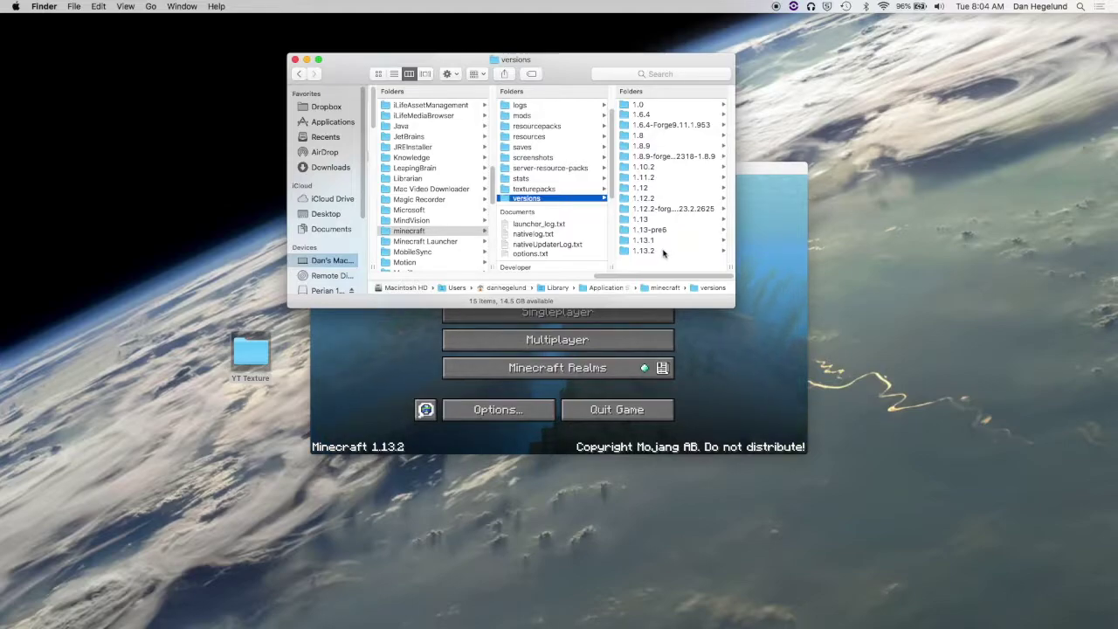
click(663, 252)
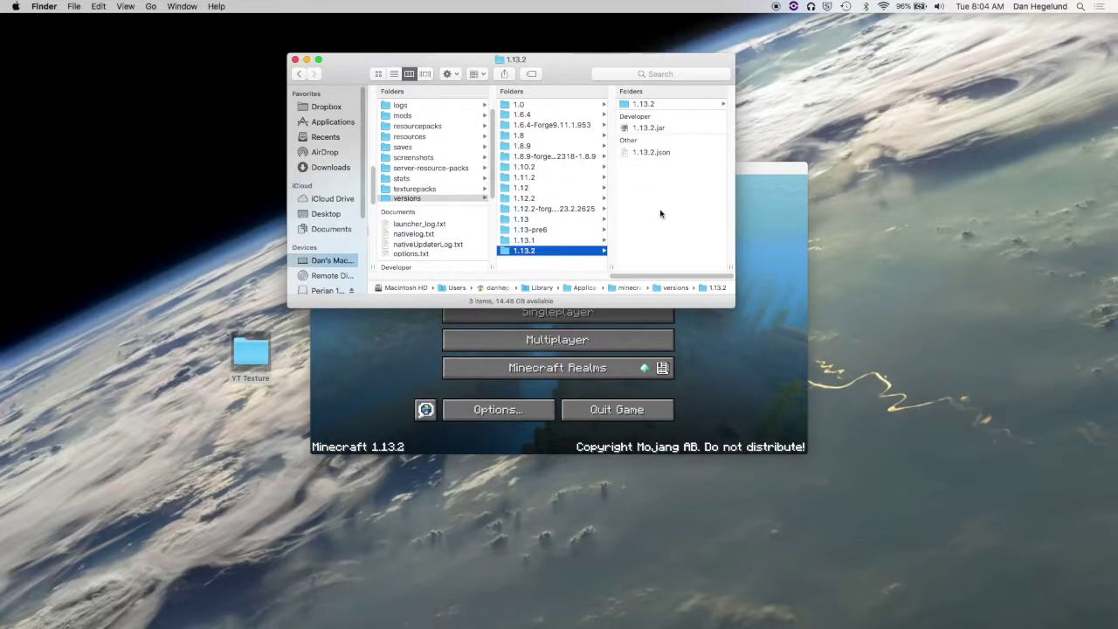
Open the extracted 1.13.2 subfolder and copy it.
click(645, 105)
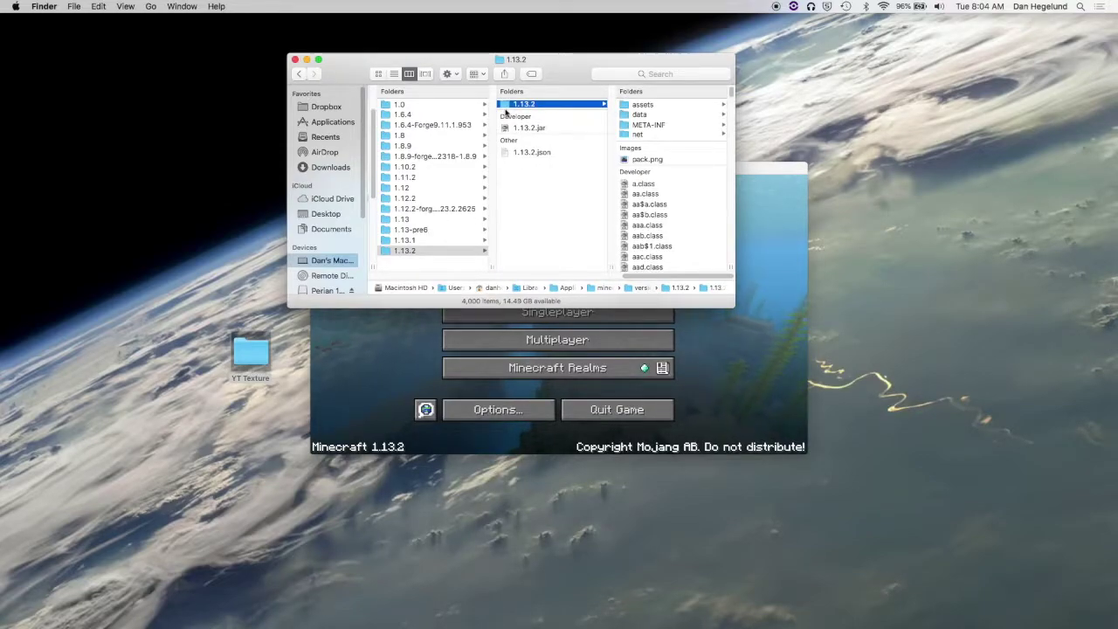
right_click(516, 105)
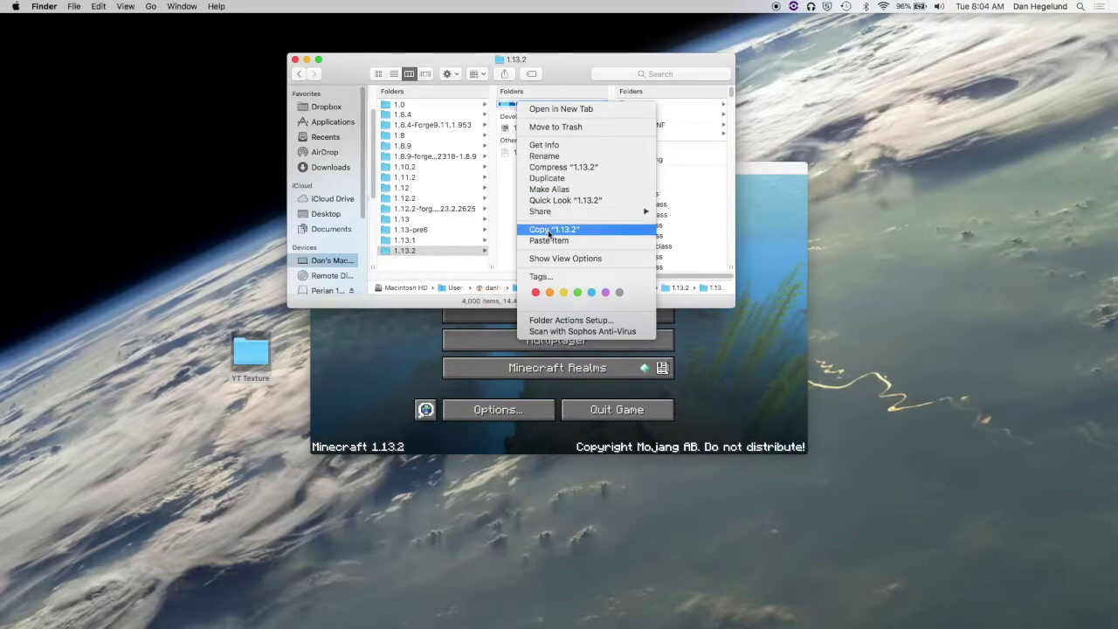
click(549, 228)
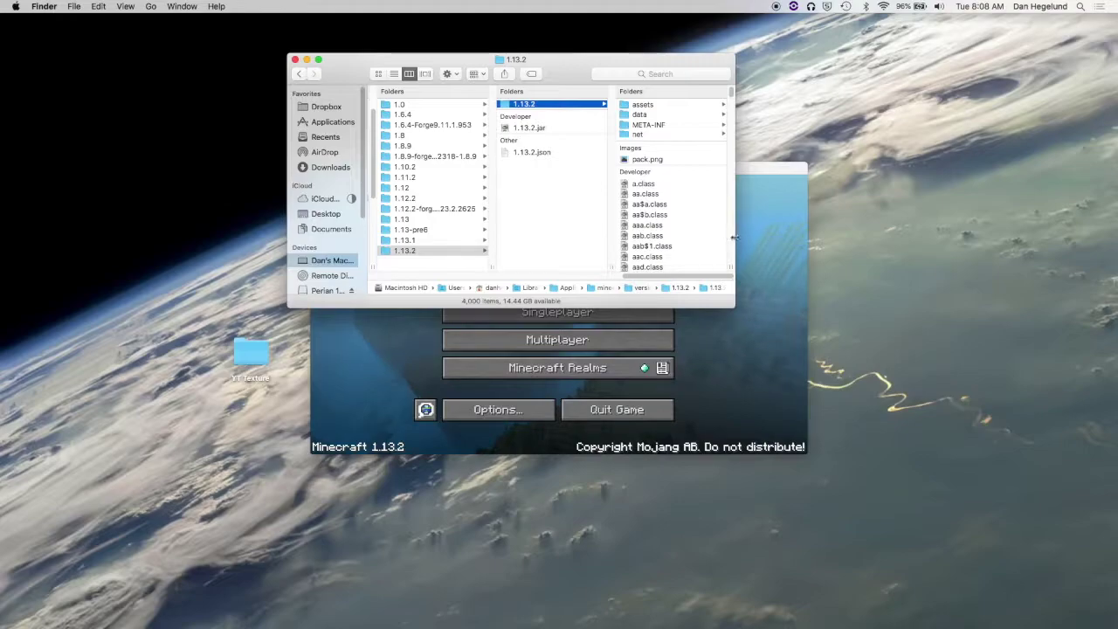
In Minecraft, go to Options > Resource Packs.
click(778, 239)
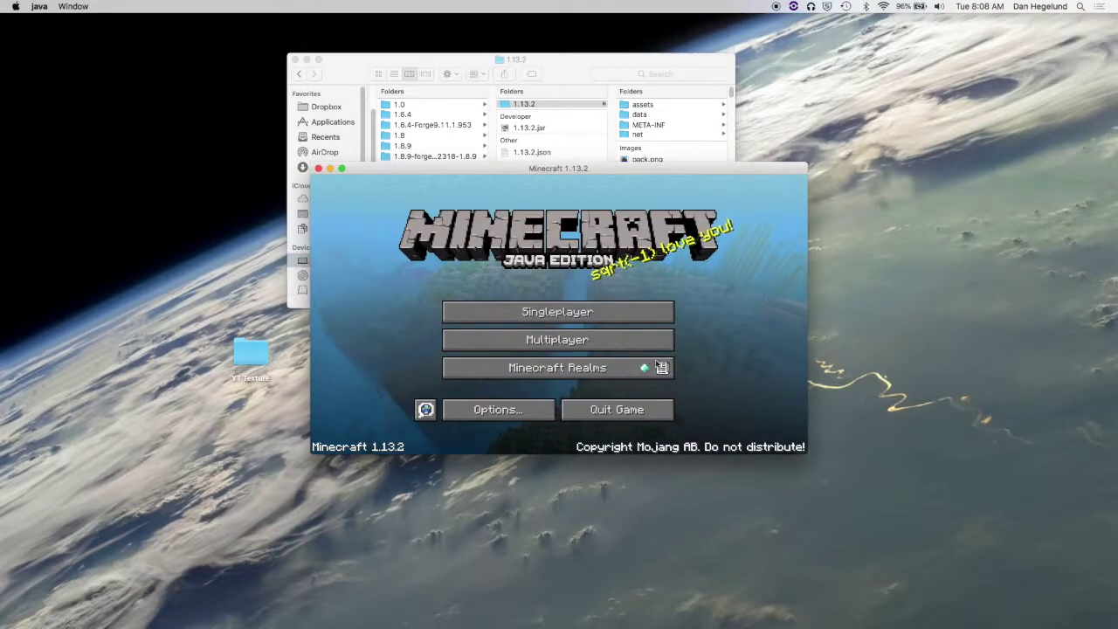
click(498, 409)
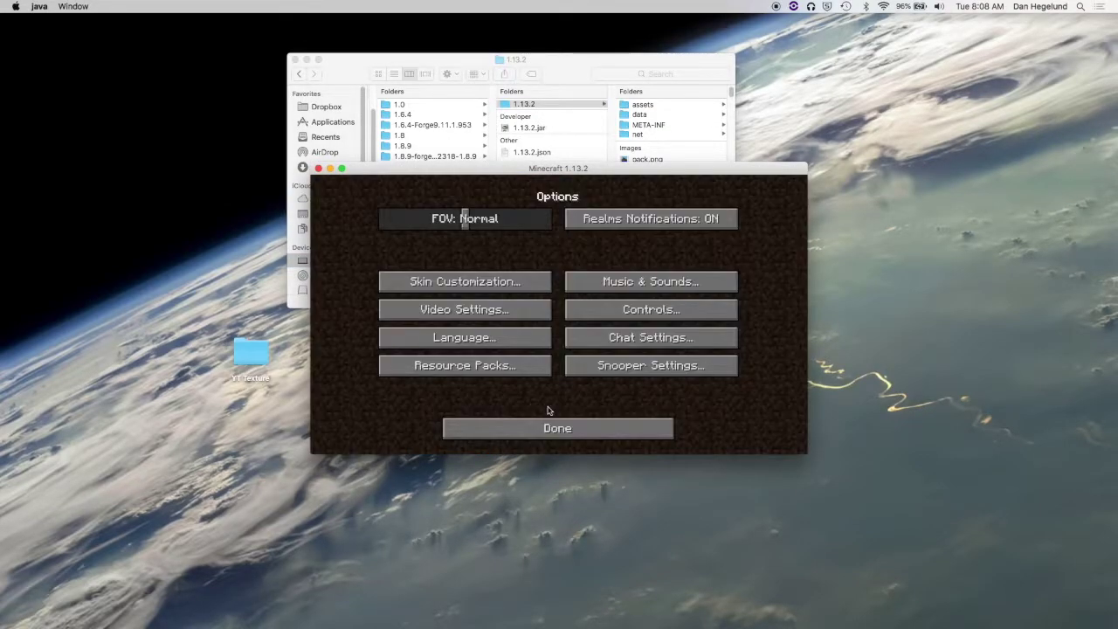
click(505, 368)
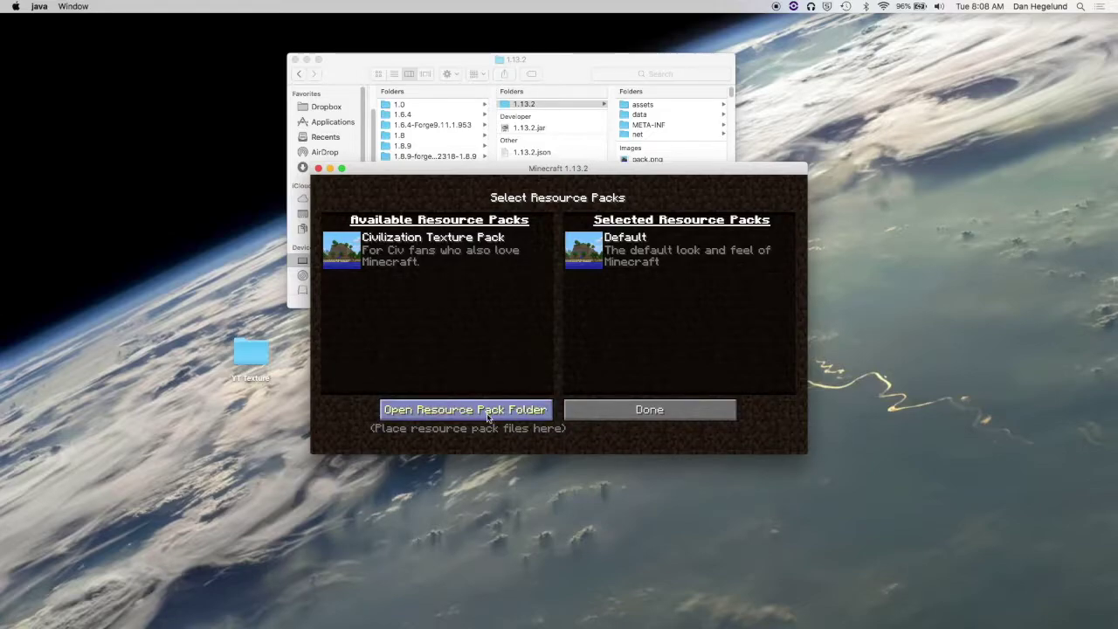
Open the resourcepacks folder and paste the copied 1.13.2 folder into it.
click(487, 410)
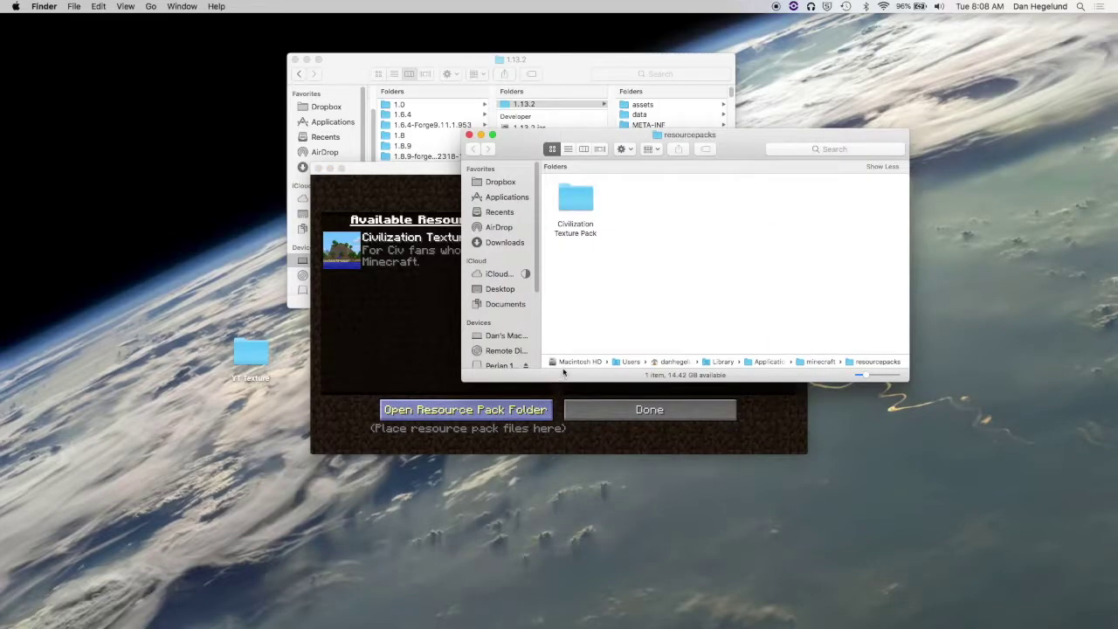
right_click(628, 207)
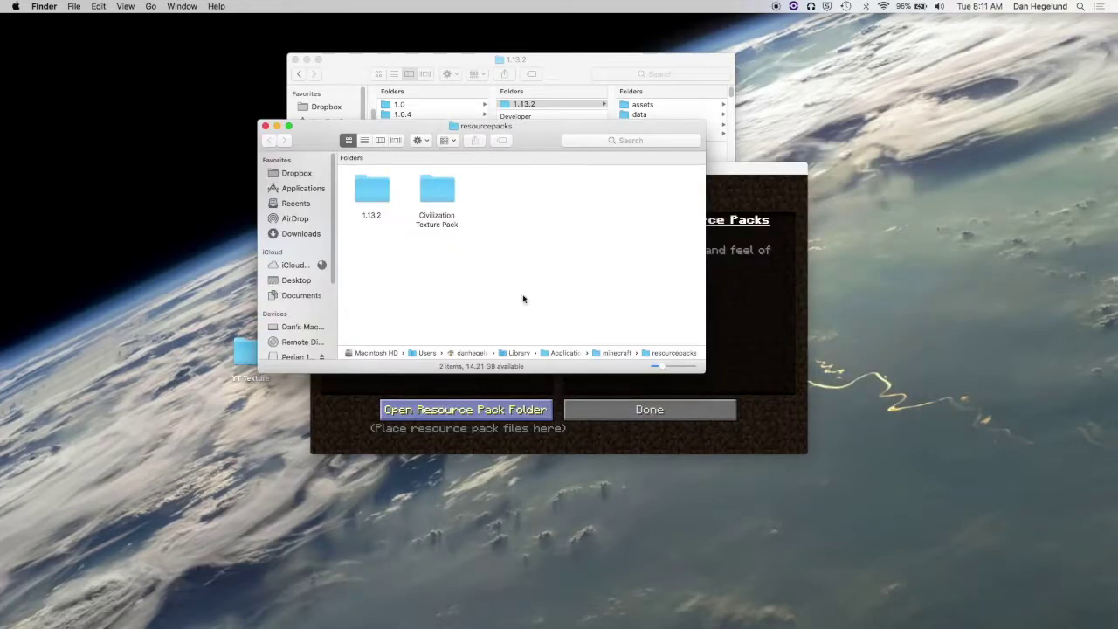
click(375, 193)
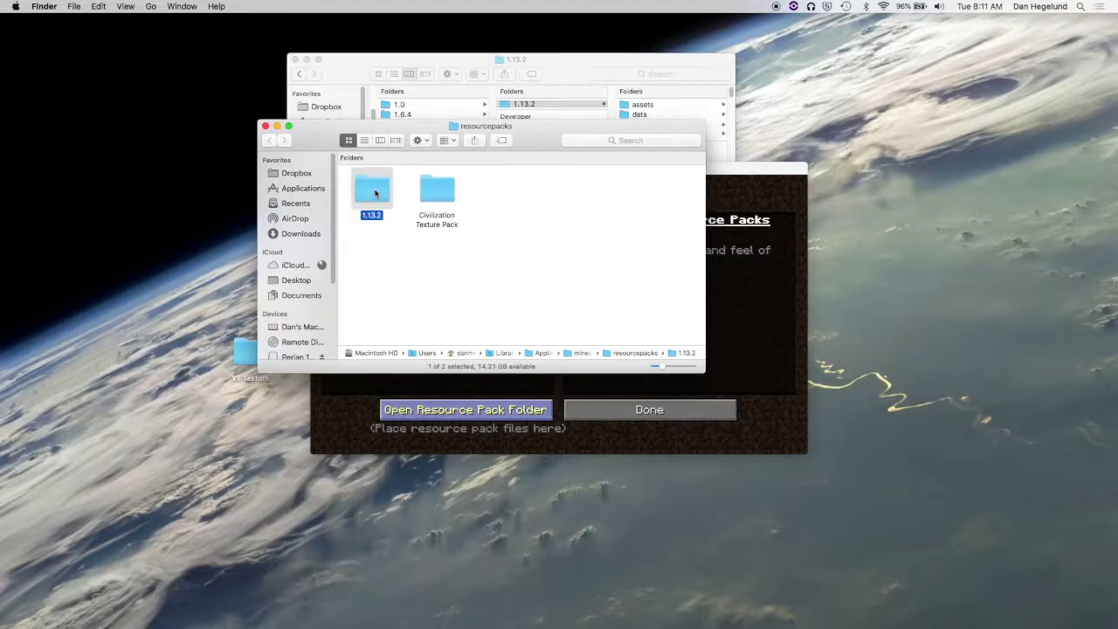
Open 1.13.2 > assets > minecraft > textures > item and replace diamond_sword.png with the recoloured one.
double_click(376, 193)
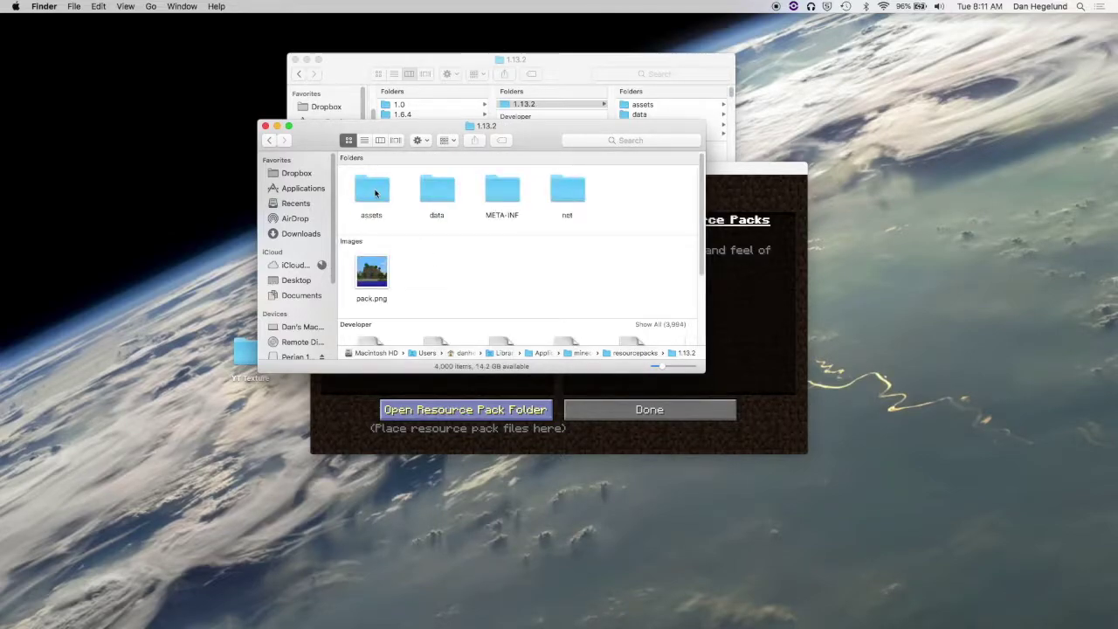
double_click(373, 189)
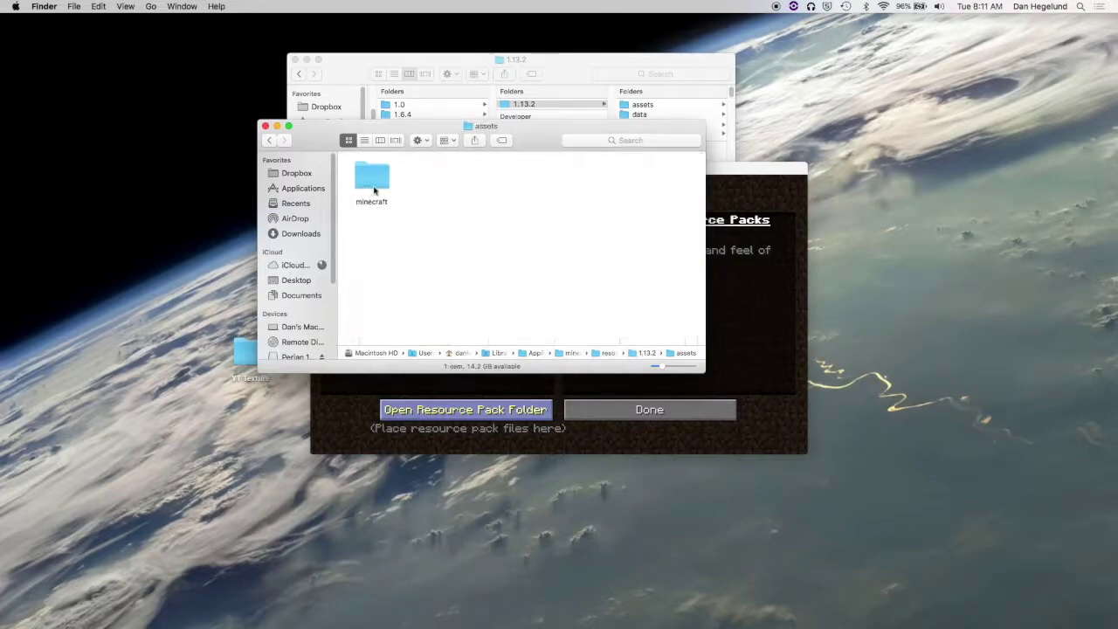
double_click(375, 182)
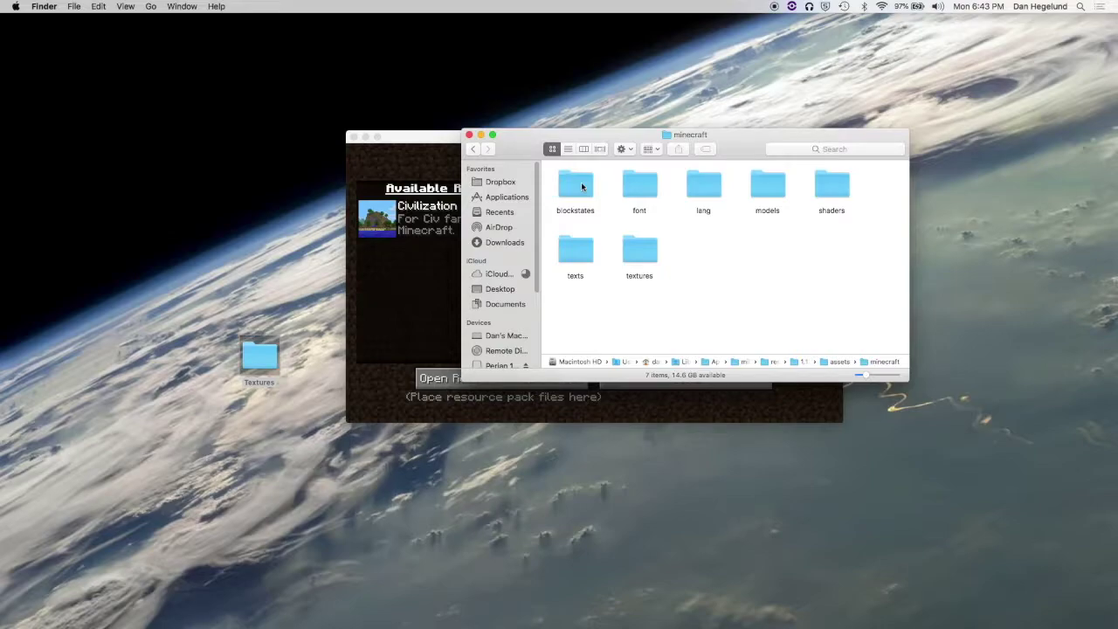
double_click(637, 255)
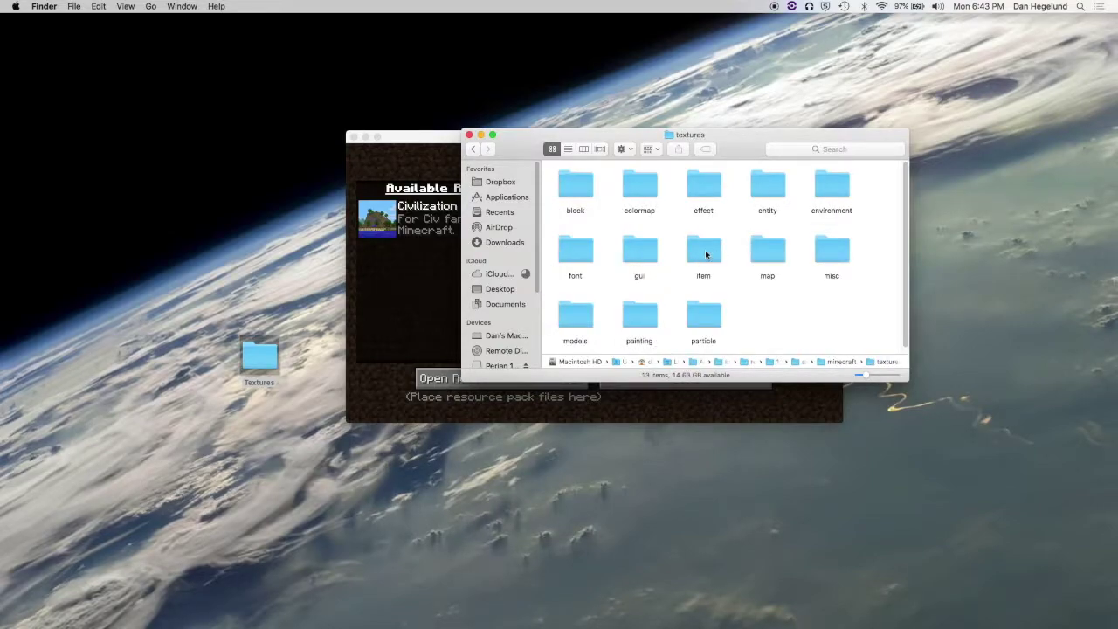
click(704, 254)
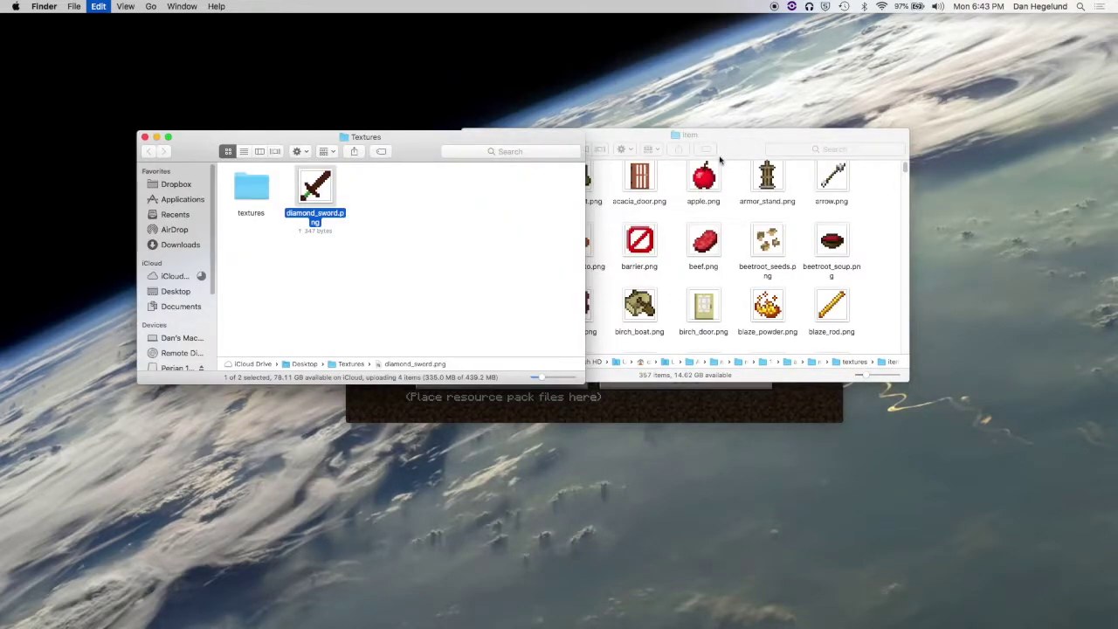
click(720, 160)
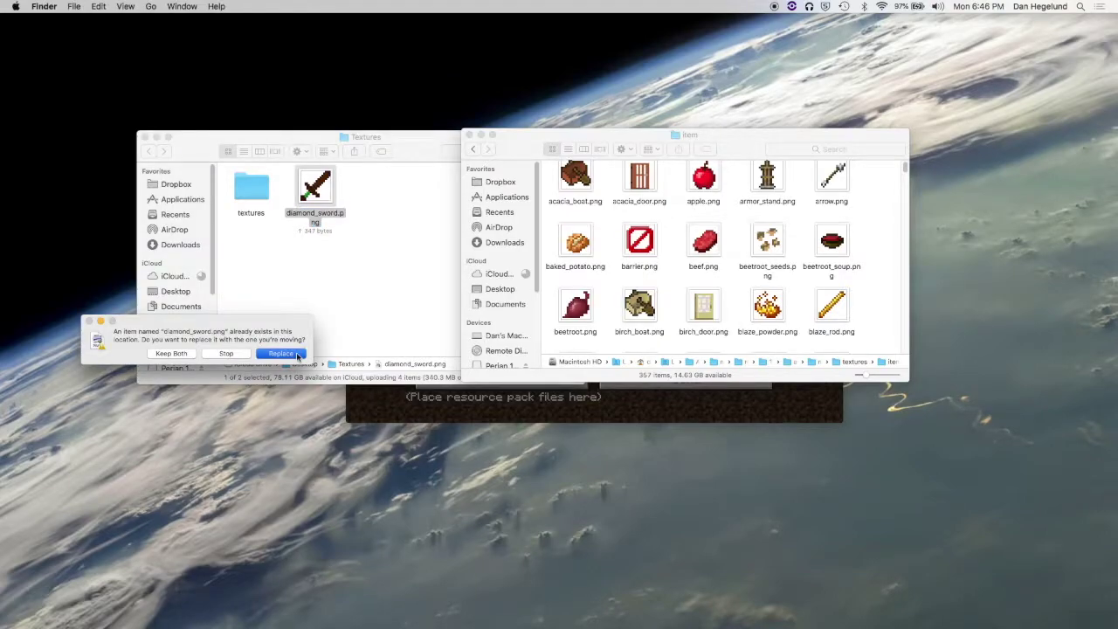
click(281, 353)
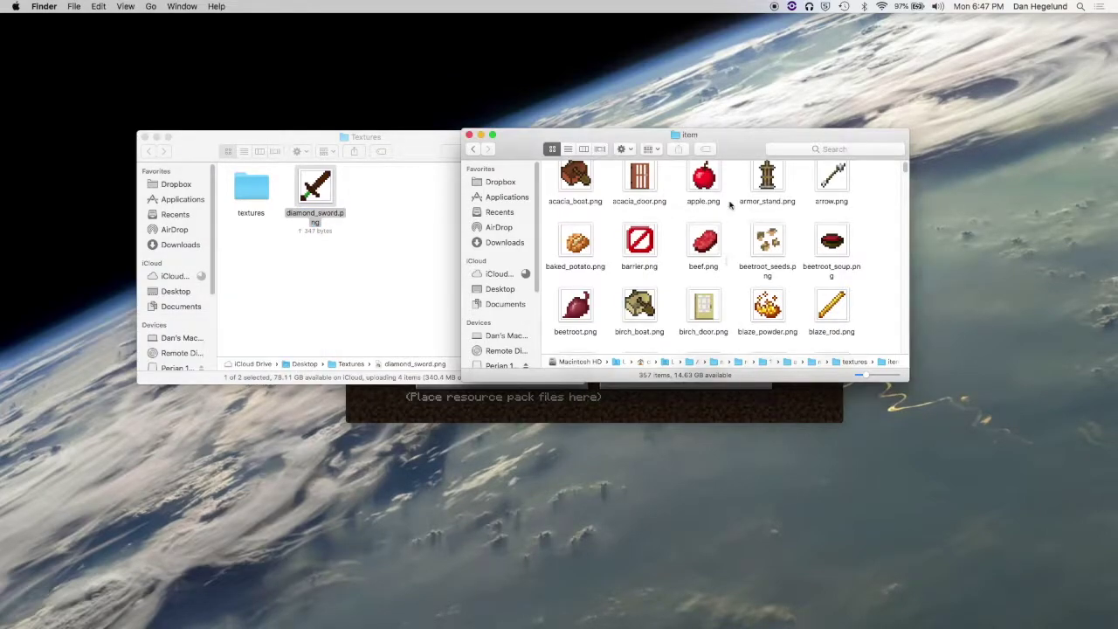
Toggle the 1.13.2 pack off and back on so it reloads above Default.
drag(742, 148, 732, 101)
click(722, 386)
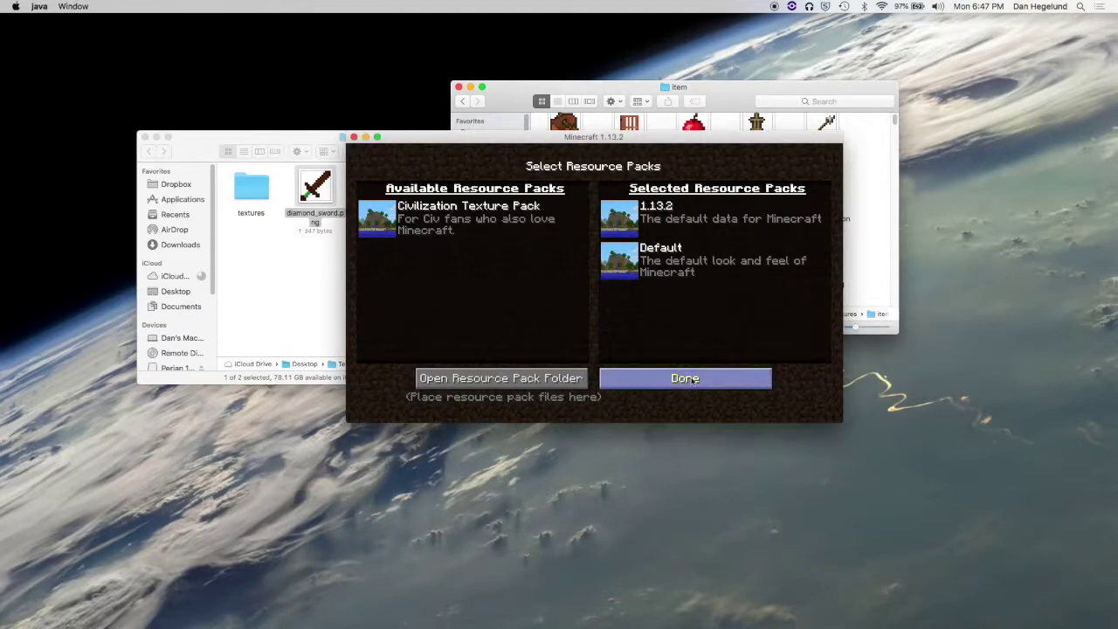
click(691, 384)
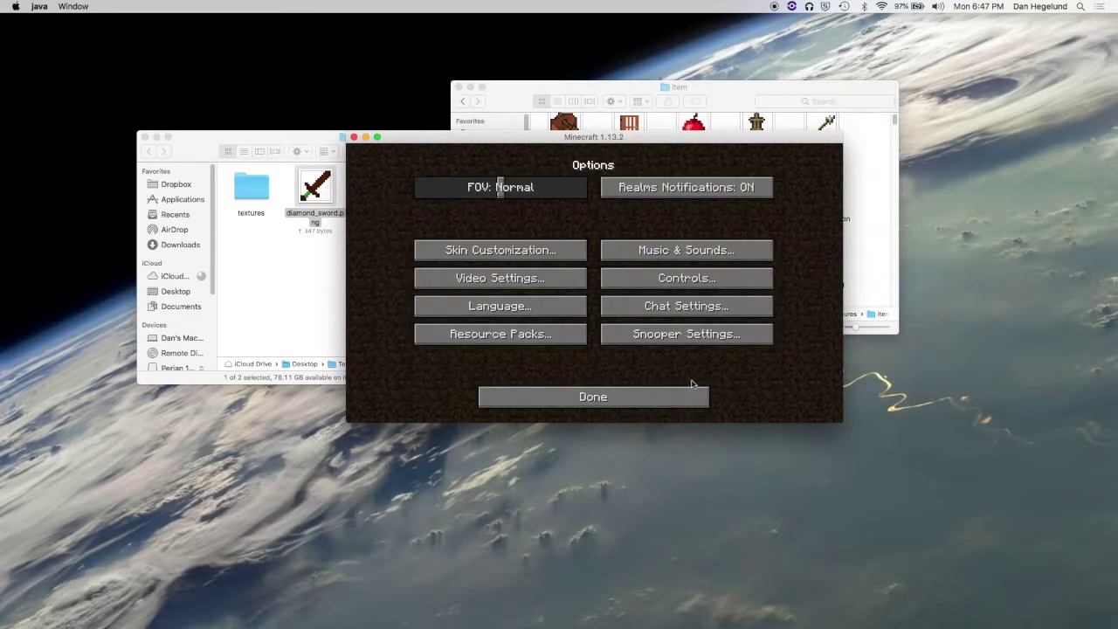
click(474, 337)
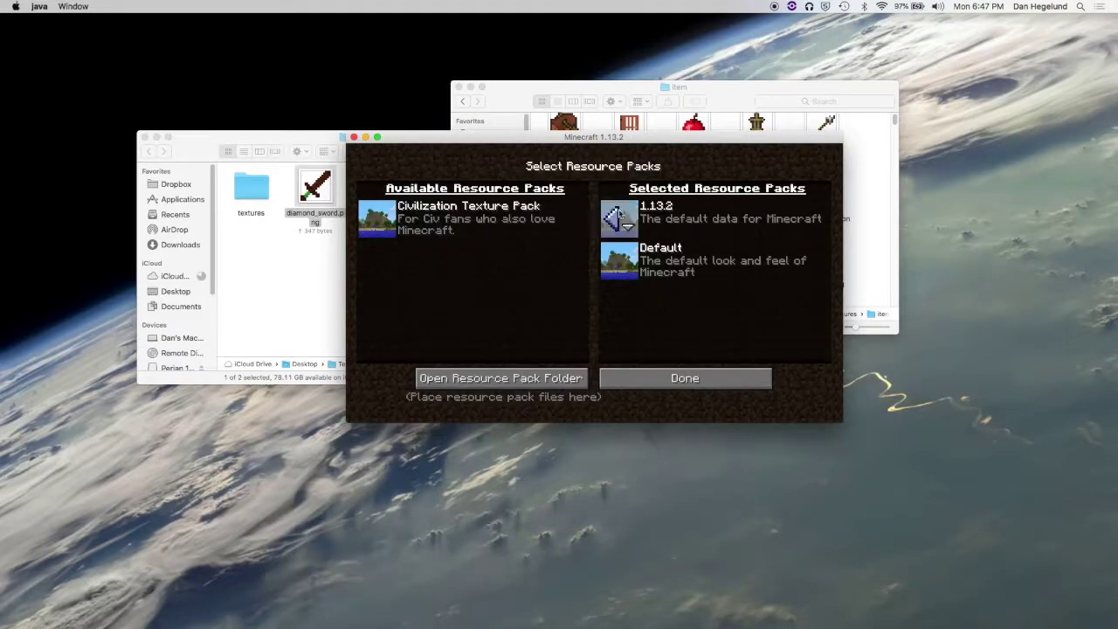
click(612, 218)
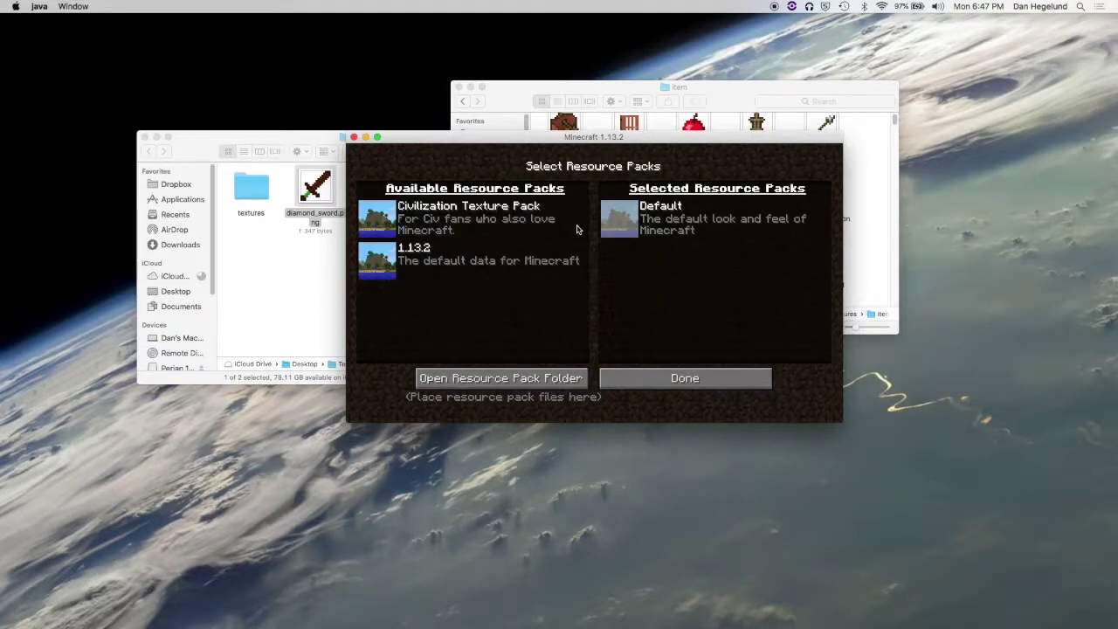
click(378, 264)
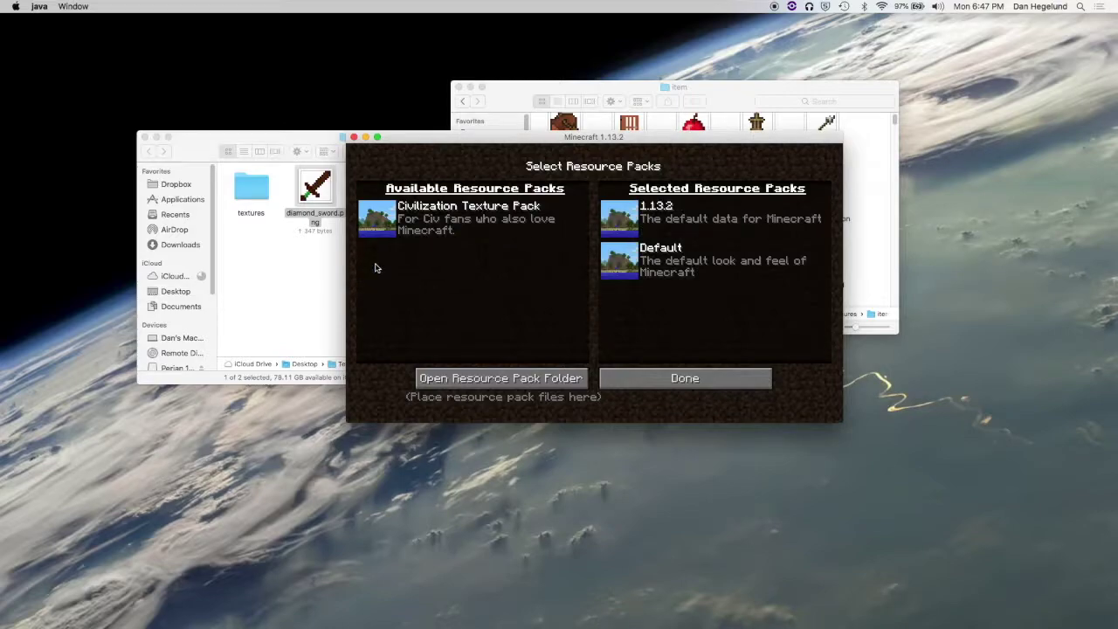
click(685, 377)
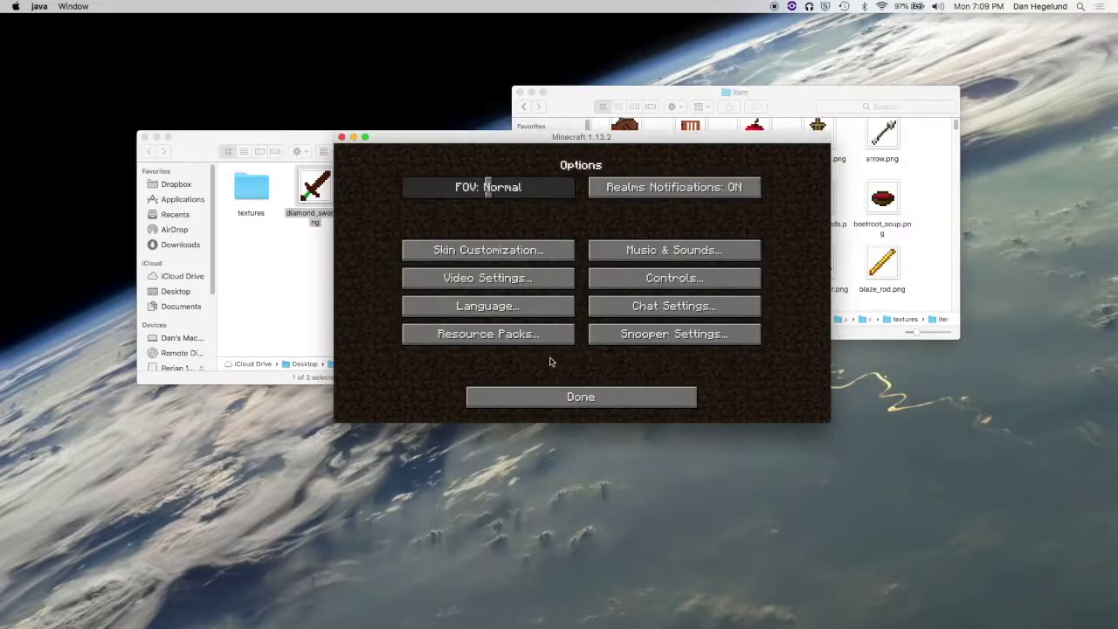
Leave Options and open the Singleplayer world list.
click(590, 397)
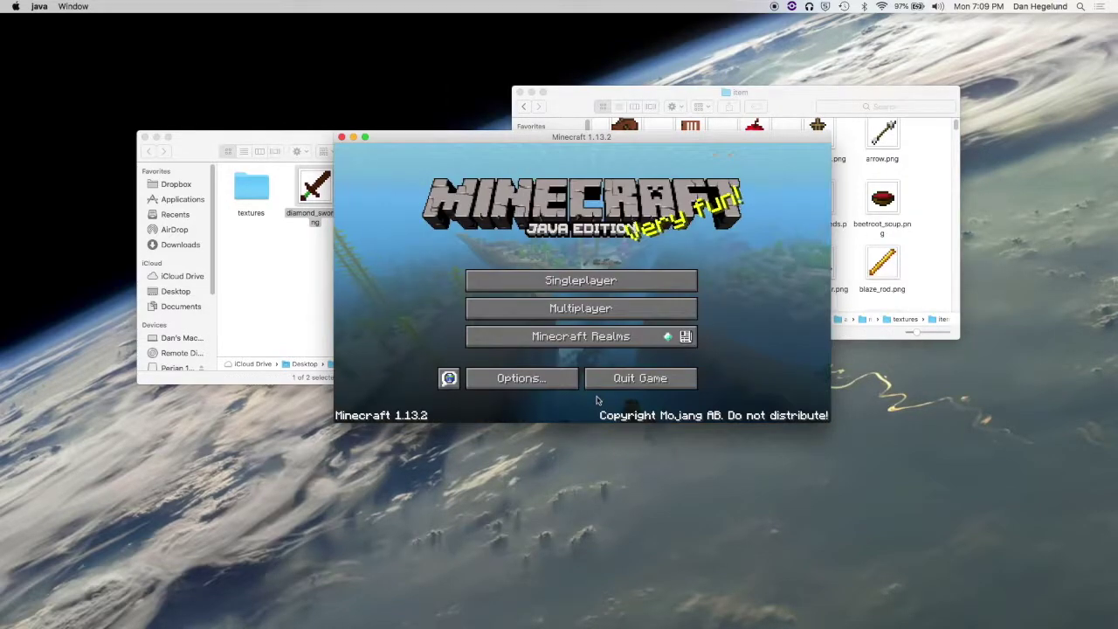
click(581, 280)
mouse_move(445, 221)
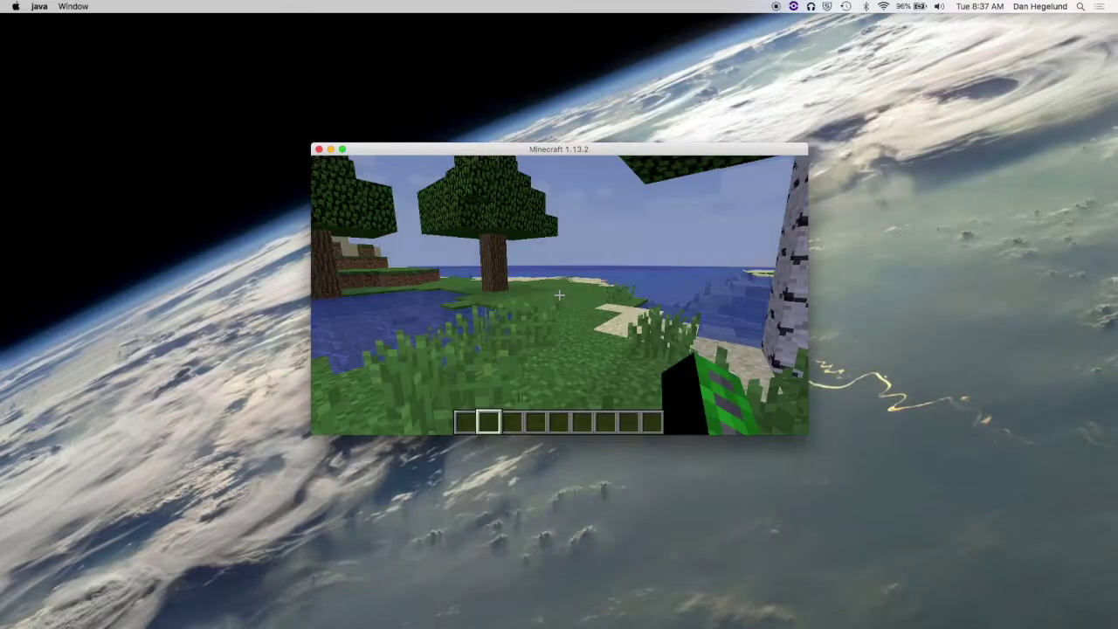
In the world, take the Diamond Sword from the Combat tab into the hotbar.
key(w)
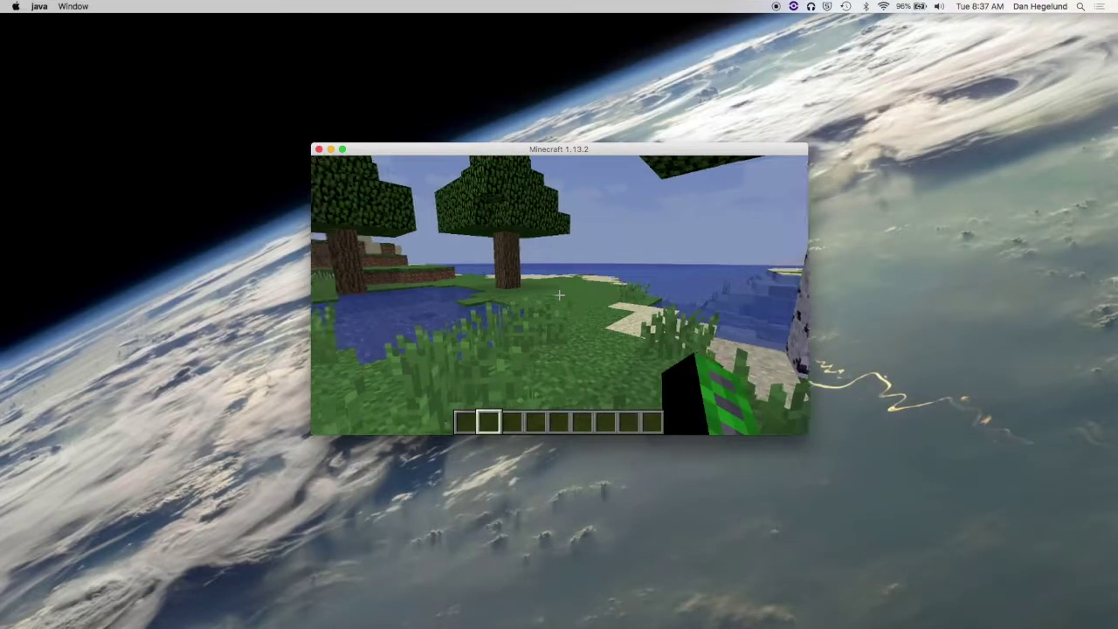
key(e)
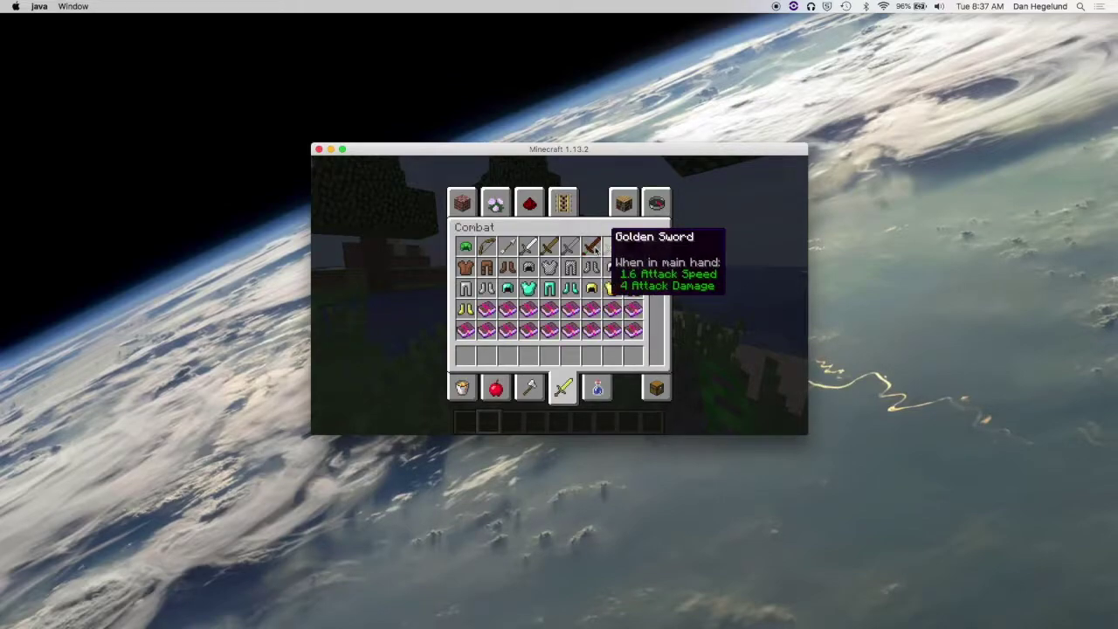
click(597, 245)
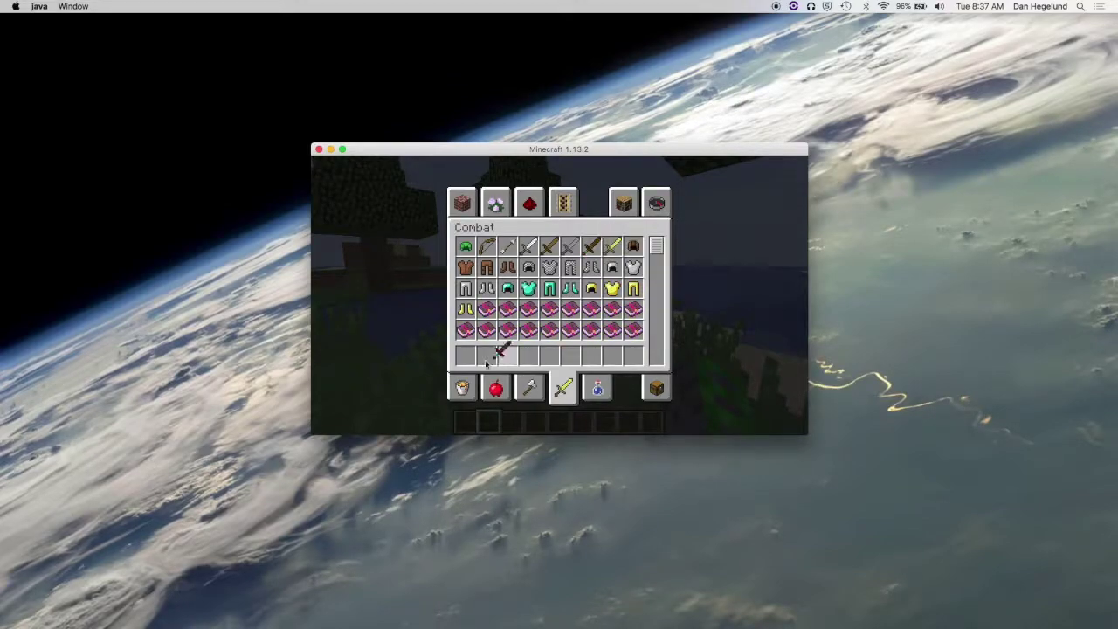
click(485, 358)
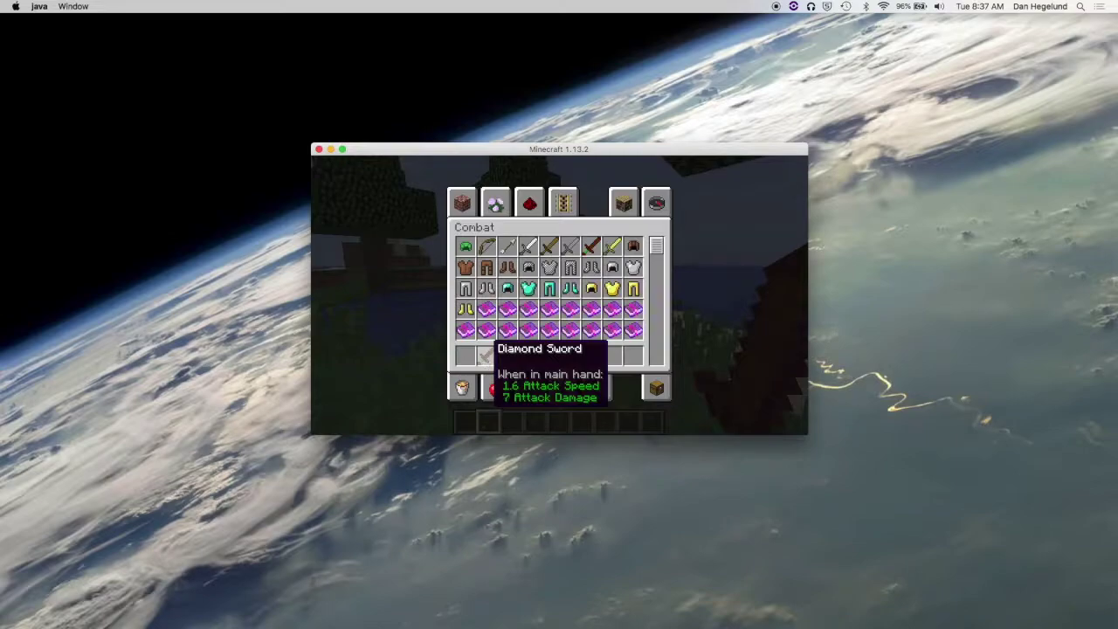
Close the inventory and walk toward the birch and oak trees, sword in hand.
key(e)
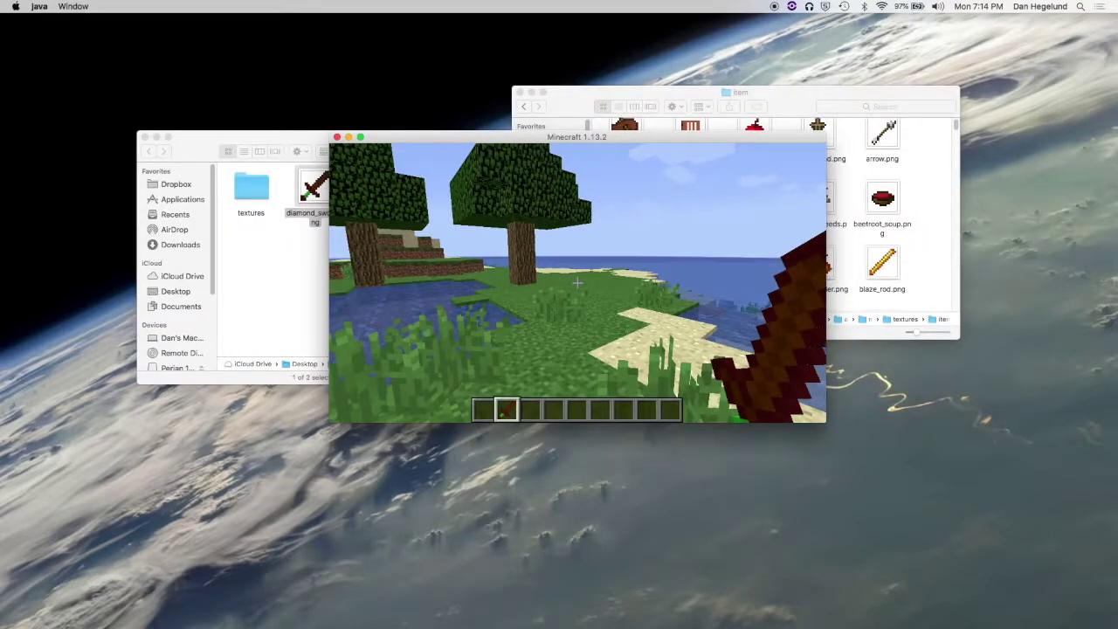
key(w)
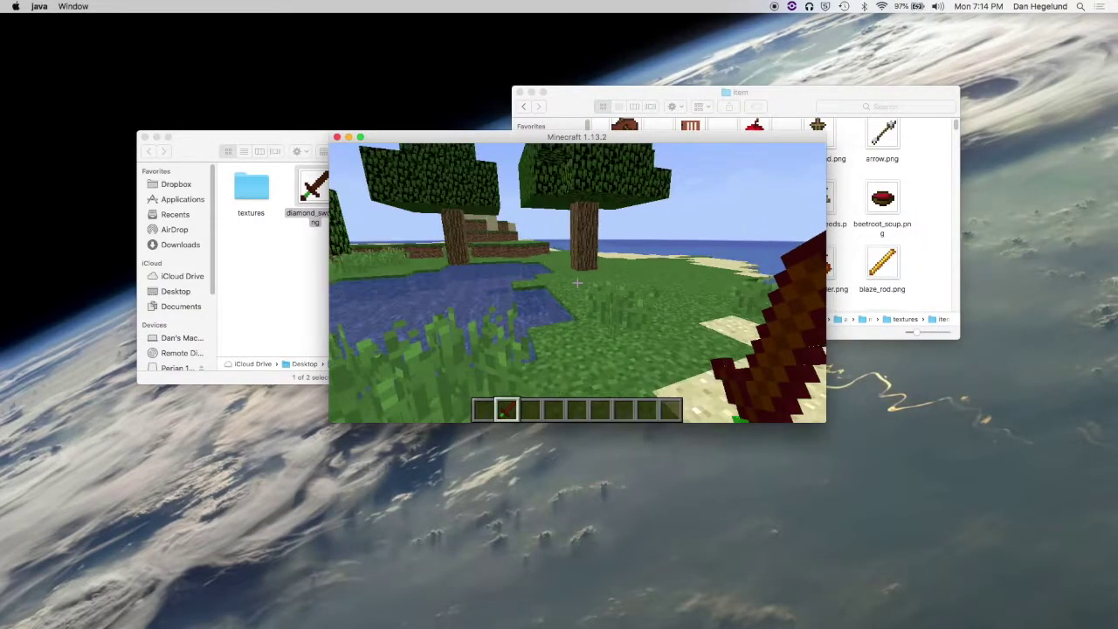
key(w)
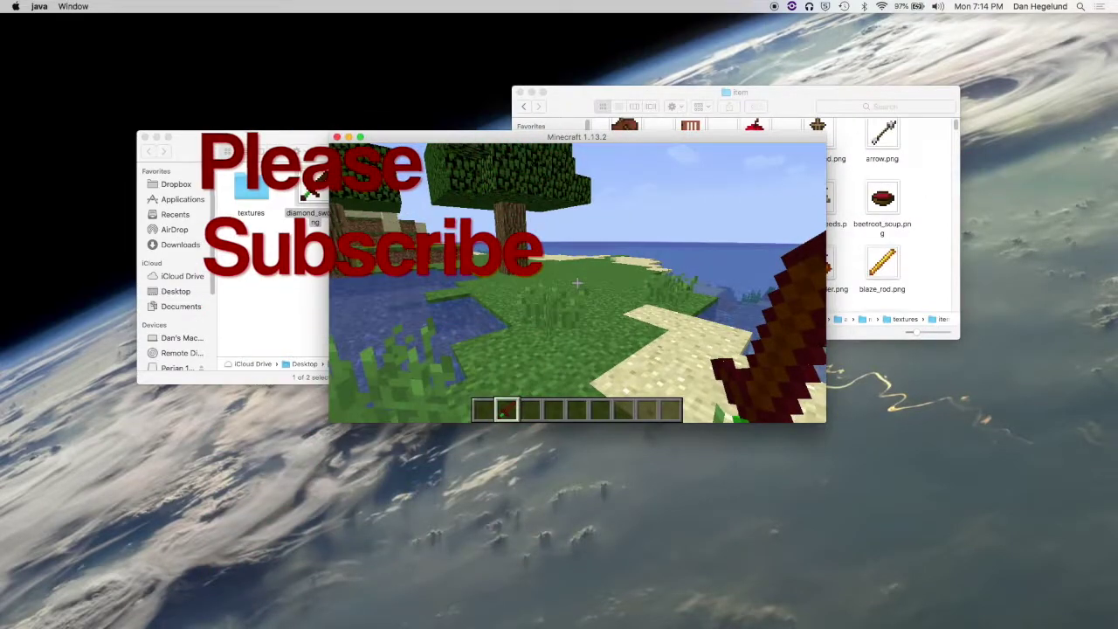
key(w)
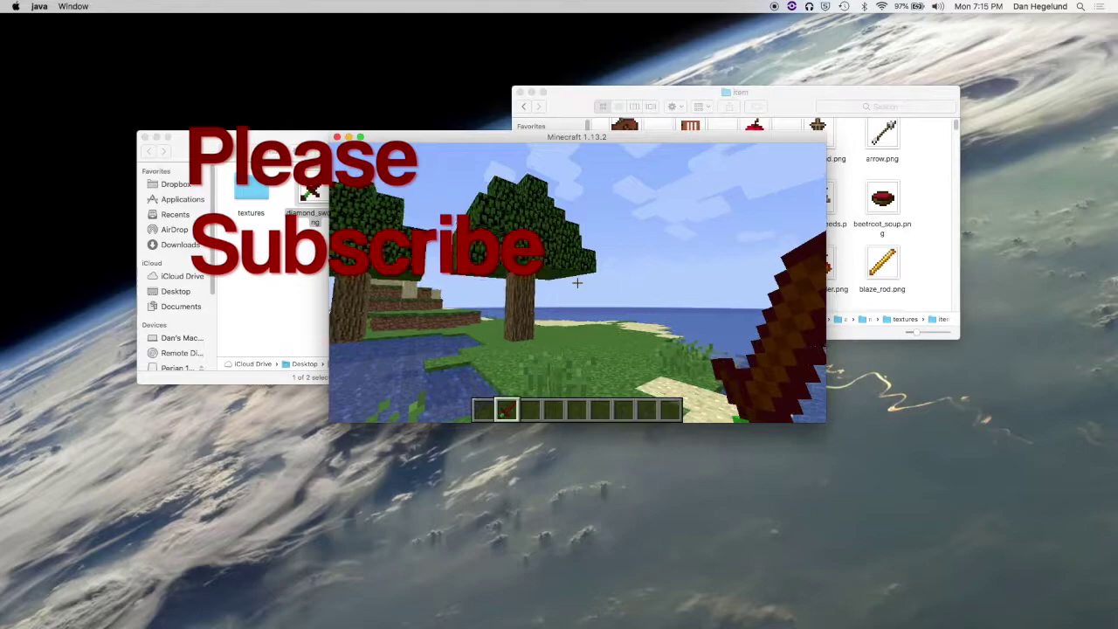
key(w)
key(w)
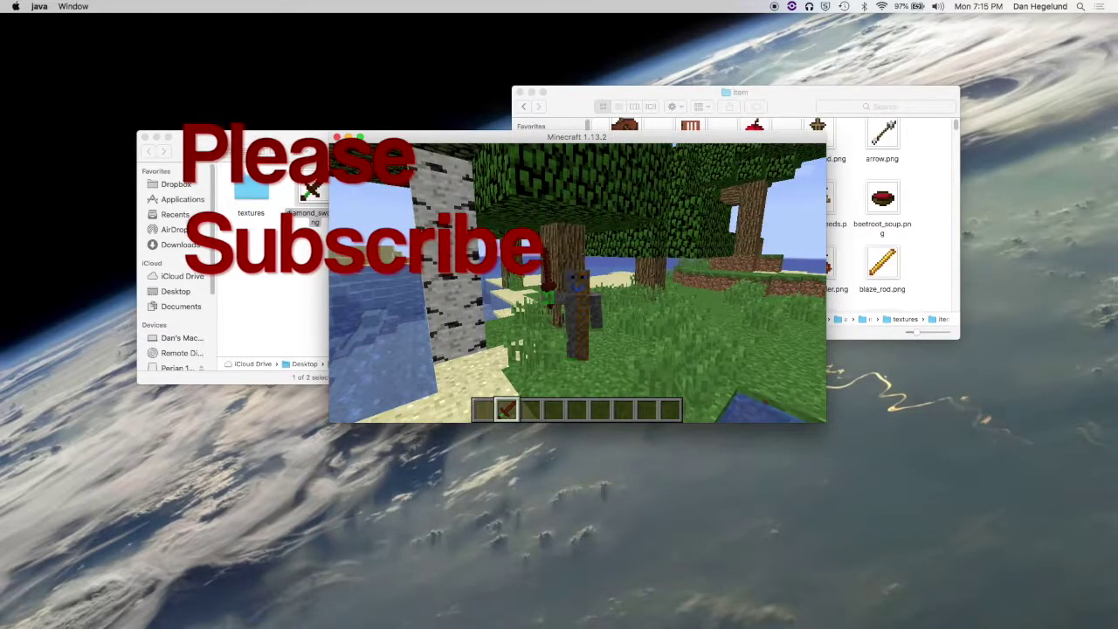